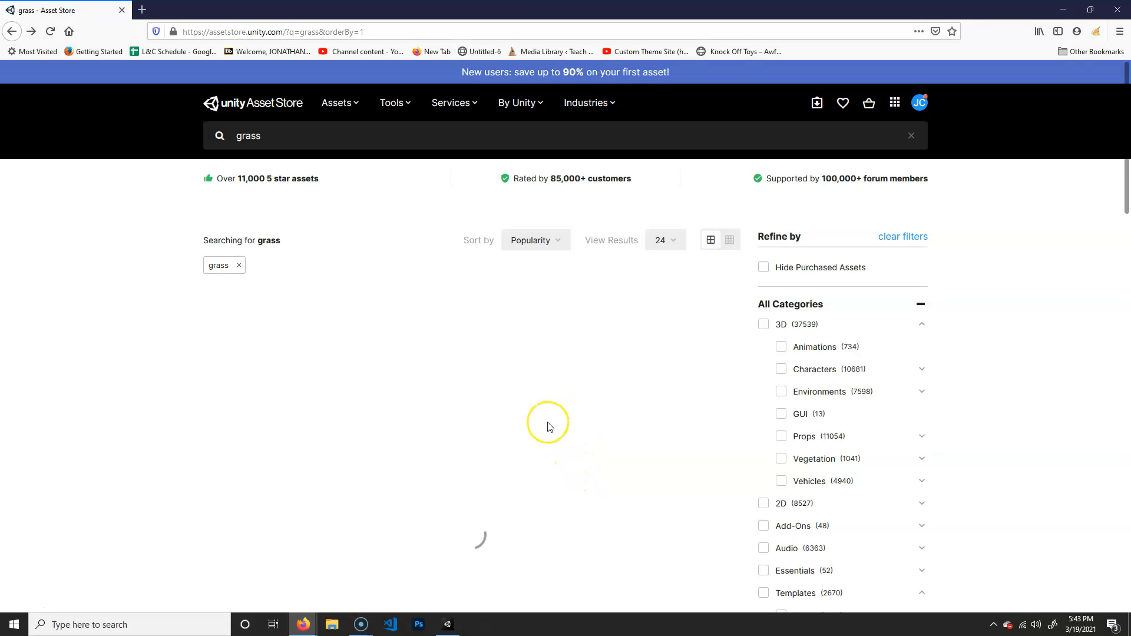
Limit the grass search results to free assets and open the Simple Stylized Grass Shader page.
scroll(548, 424, "down", 3)
scroll(548, 424, "up", 3)
scroll(942, 437, "down", 4)
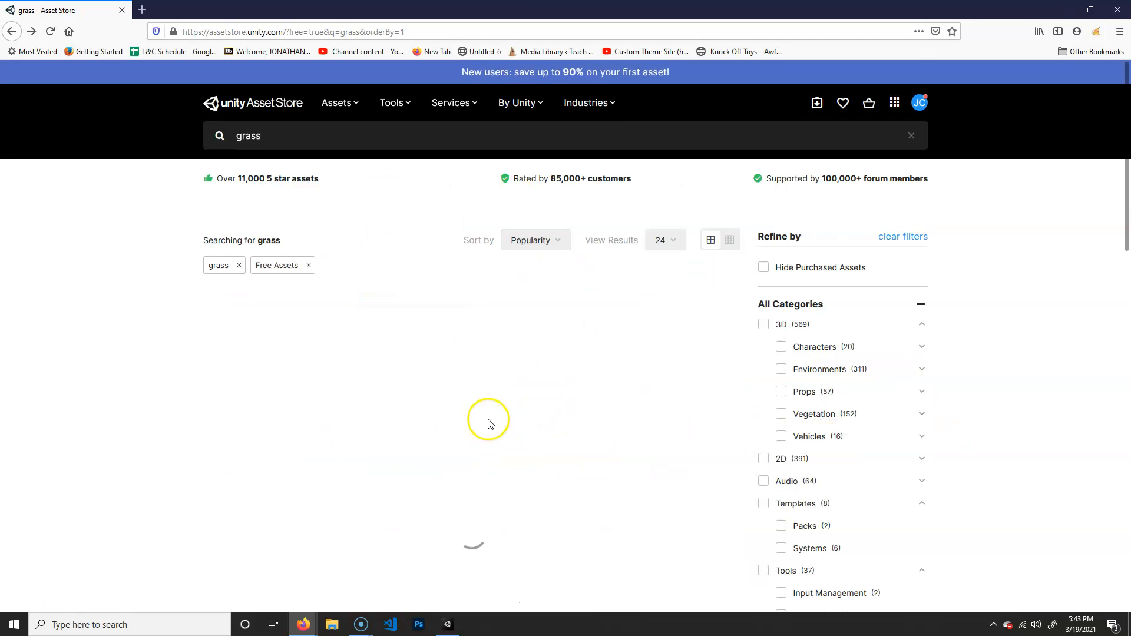
scroll(114, 434, "down", 4)
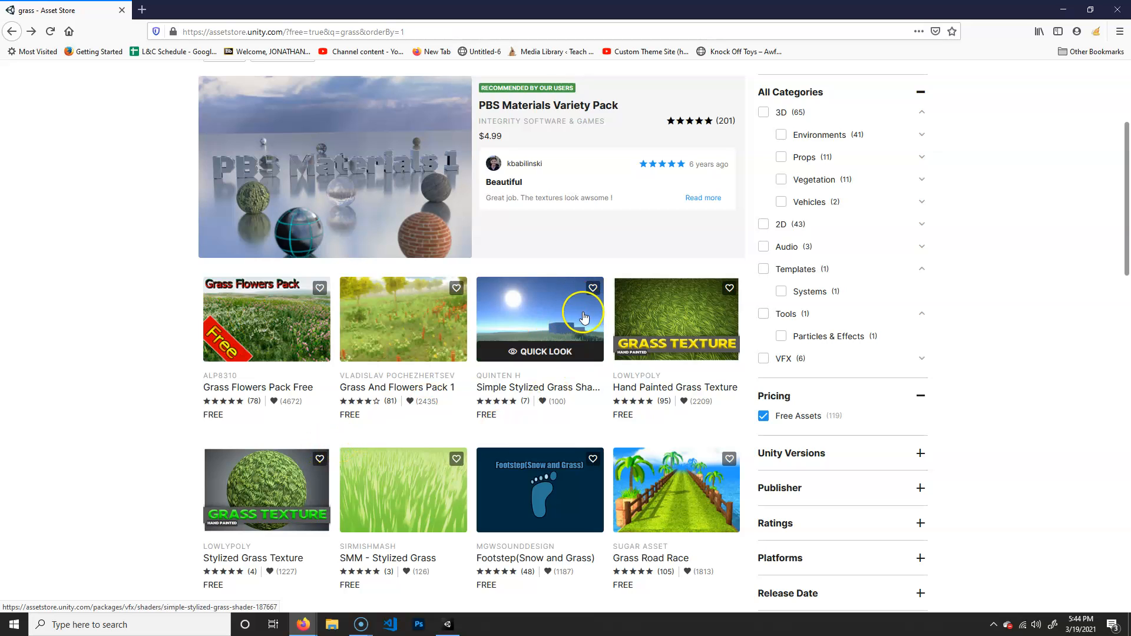
left_click(559, 323)
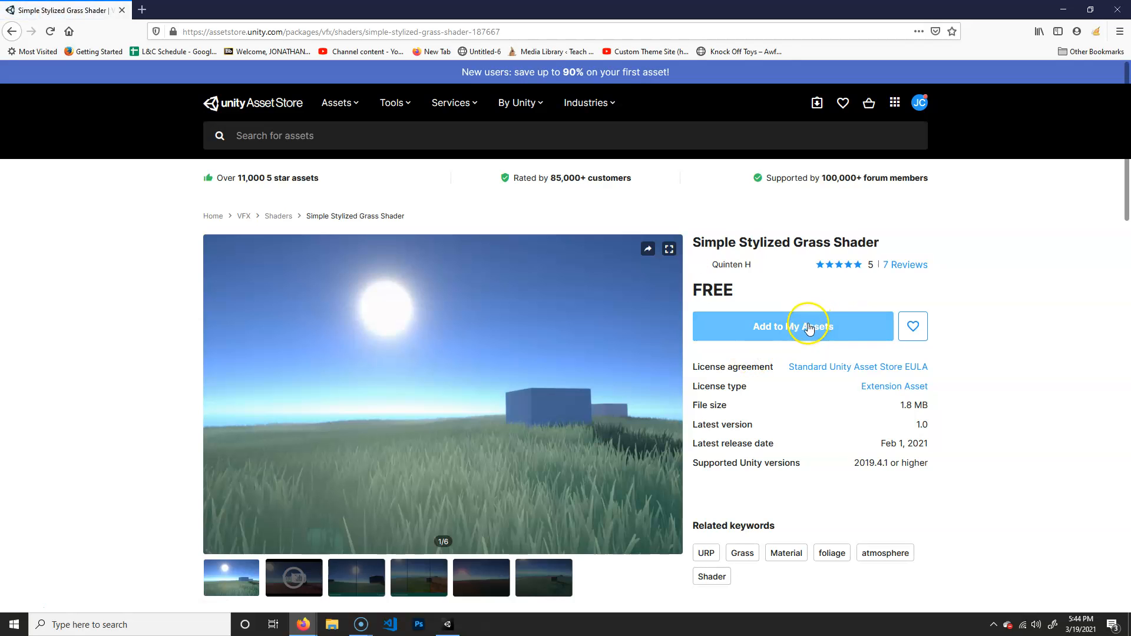
Add the Simple Stylized Grass Shader to My Assets and confirm the dialog.
left_click(791, 328)
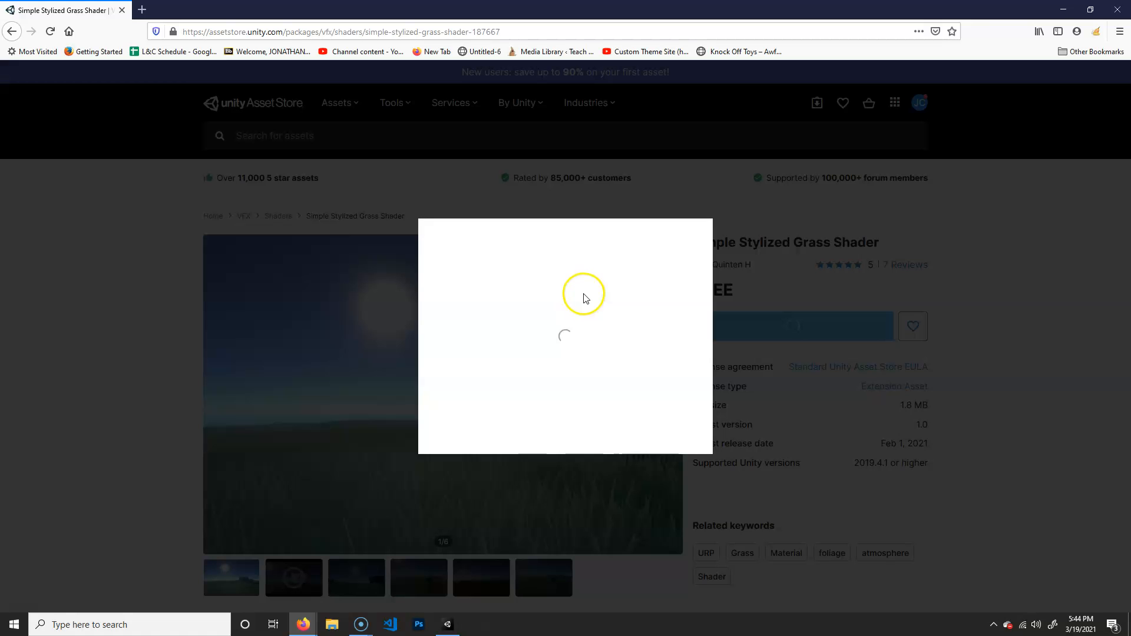
left_click(648, 437)
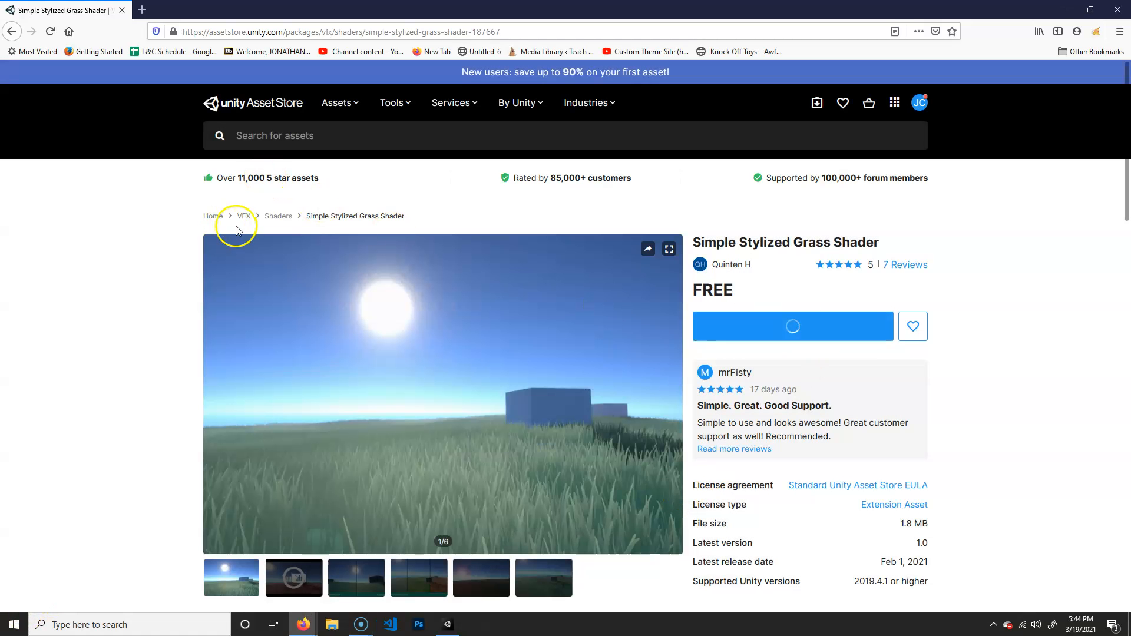
Search the store for trees, limit the results to free assets and browse the available tree packs.
left_click(416, 144)
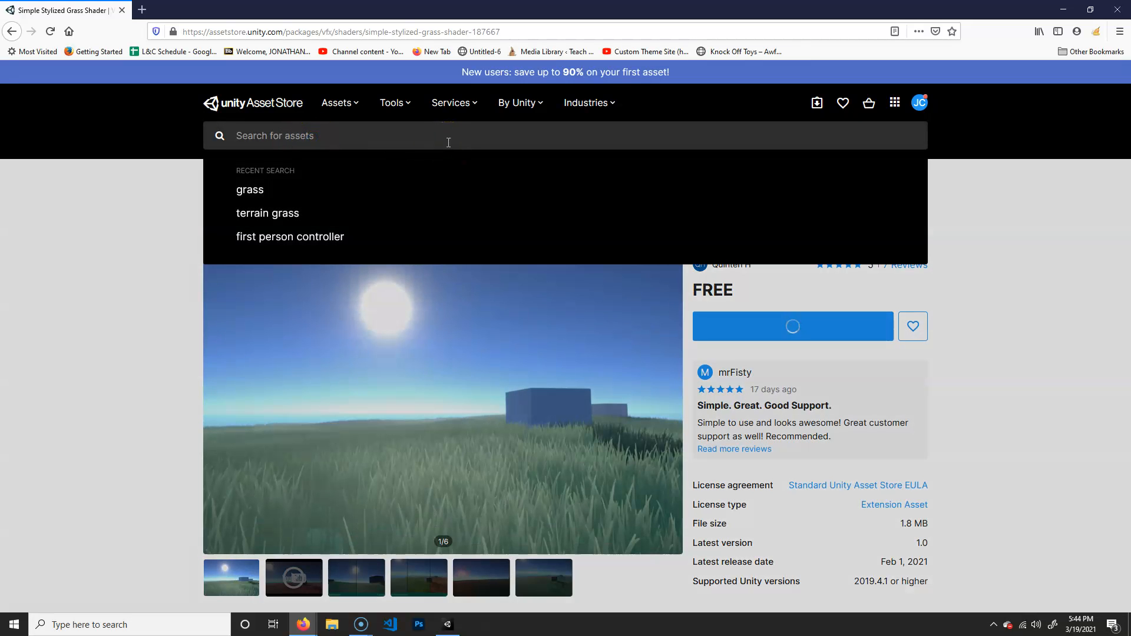
type("trees")
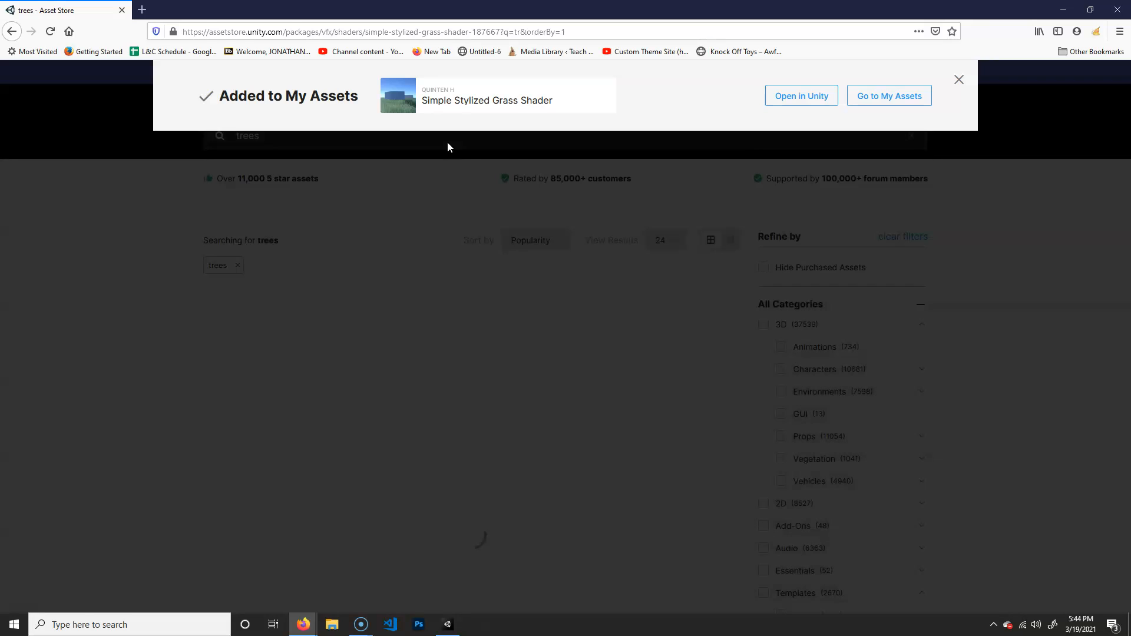
left_click(961, 80)
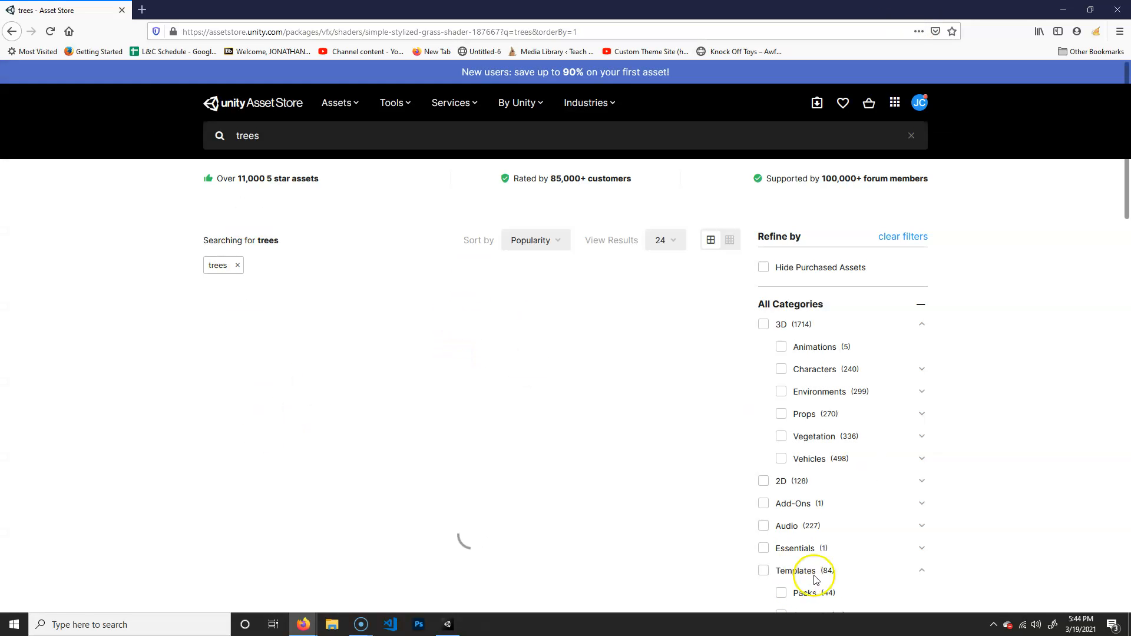
scroll(890, 512, "down", 6)
scroll(931, 498, "down", 8)
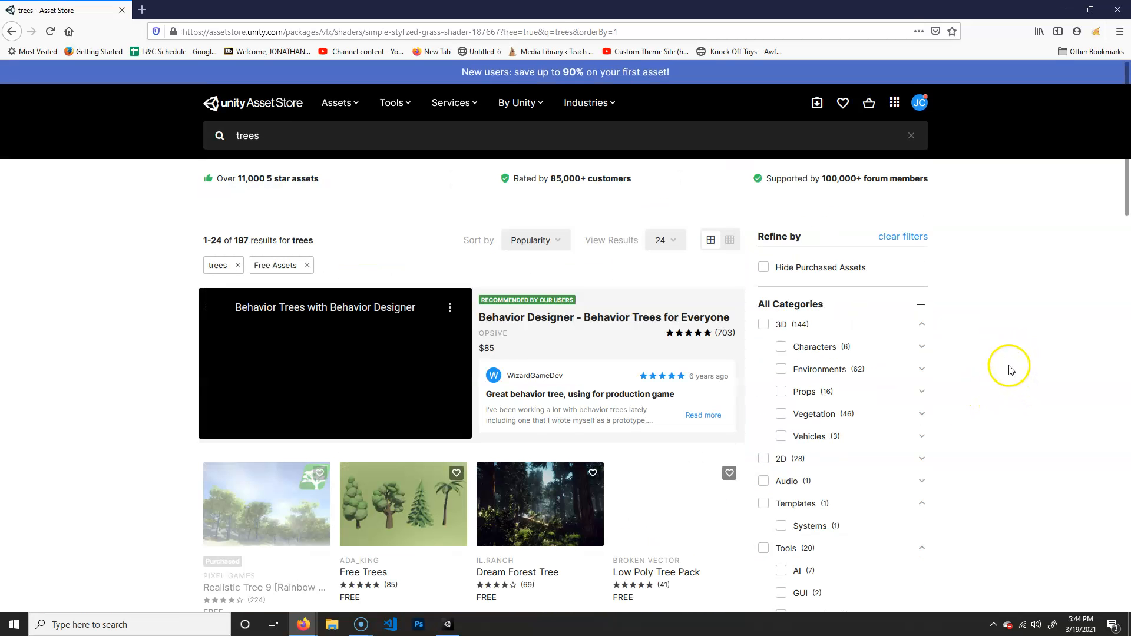
scroll(1011, 366, "down", 1)
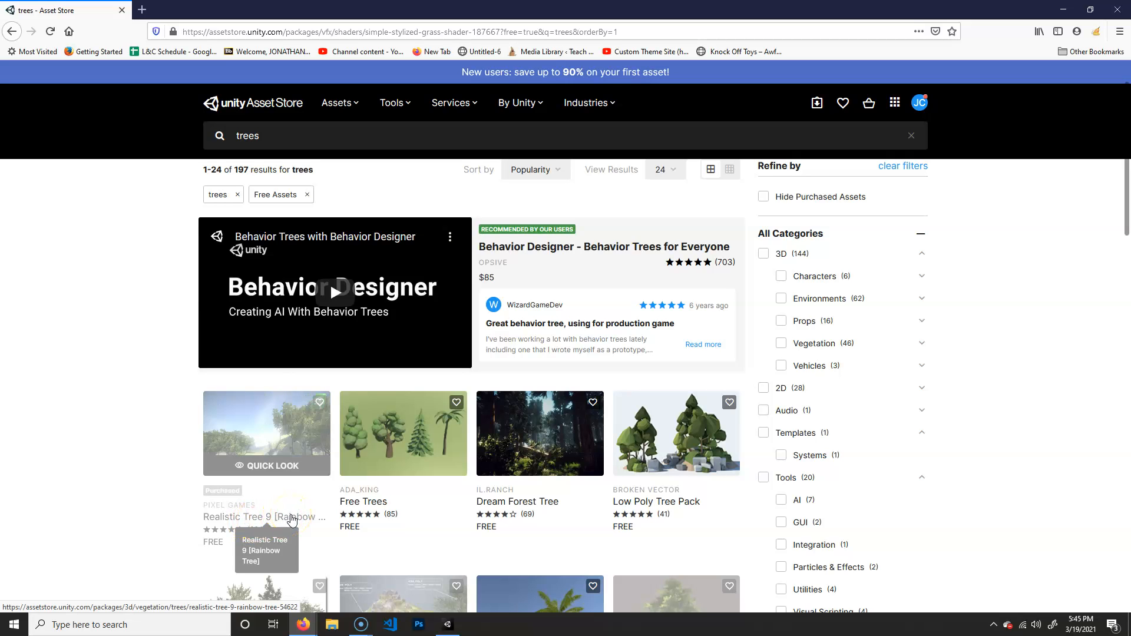
scroll(283, 440, "down", 4)
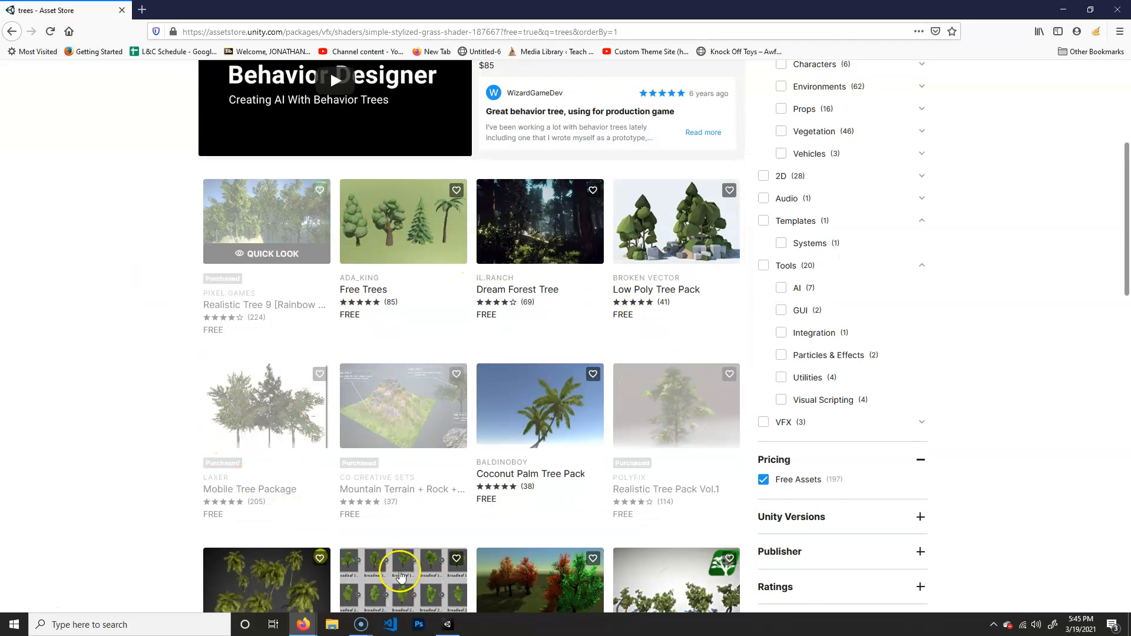
scroll(265, 353, "up", 3)
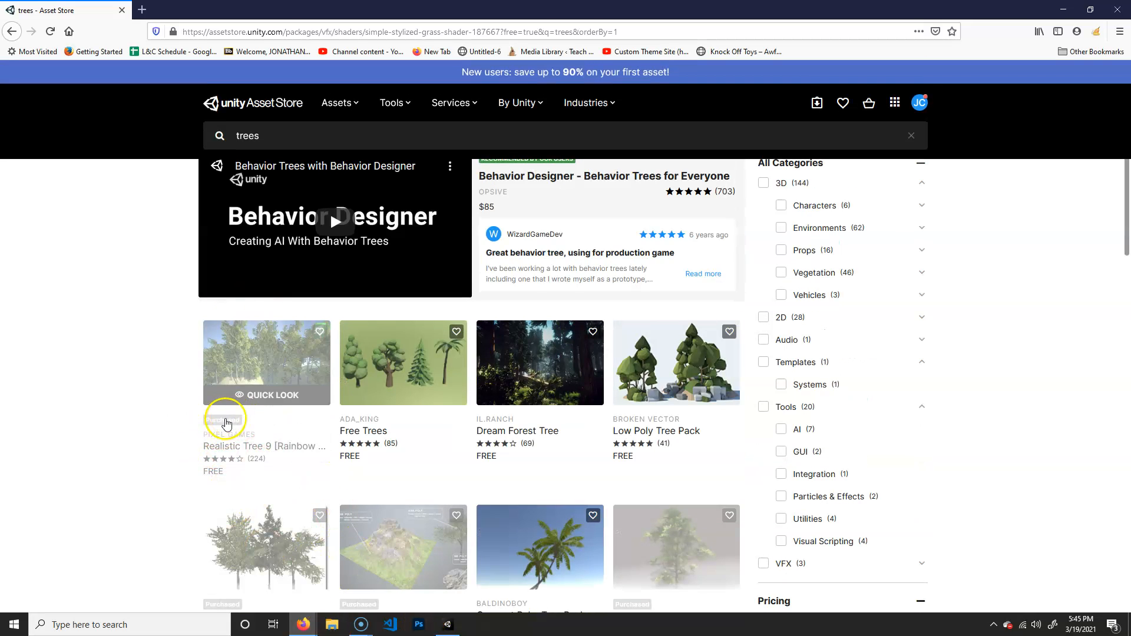
scroll(236, 383, "down", 3)
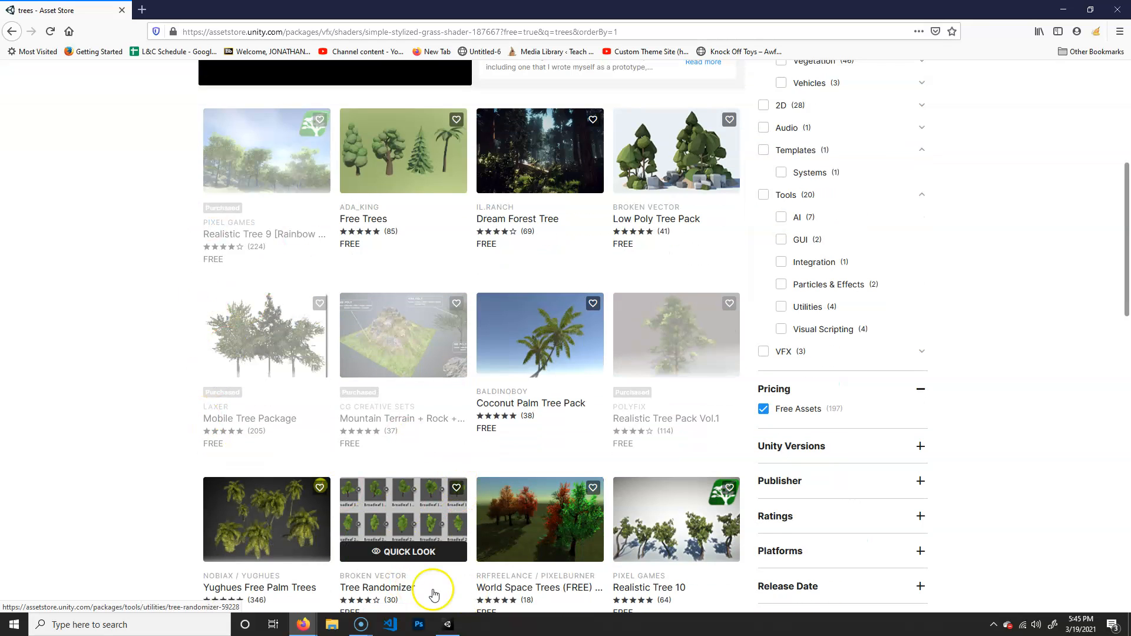
Switch to the Unity editor and open the Package Manager.
left_click(448, 624)
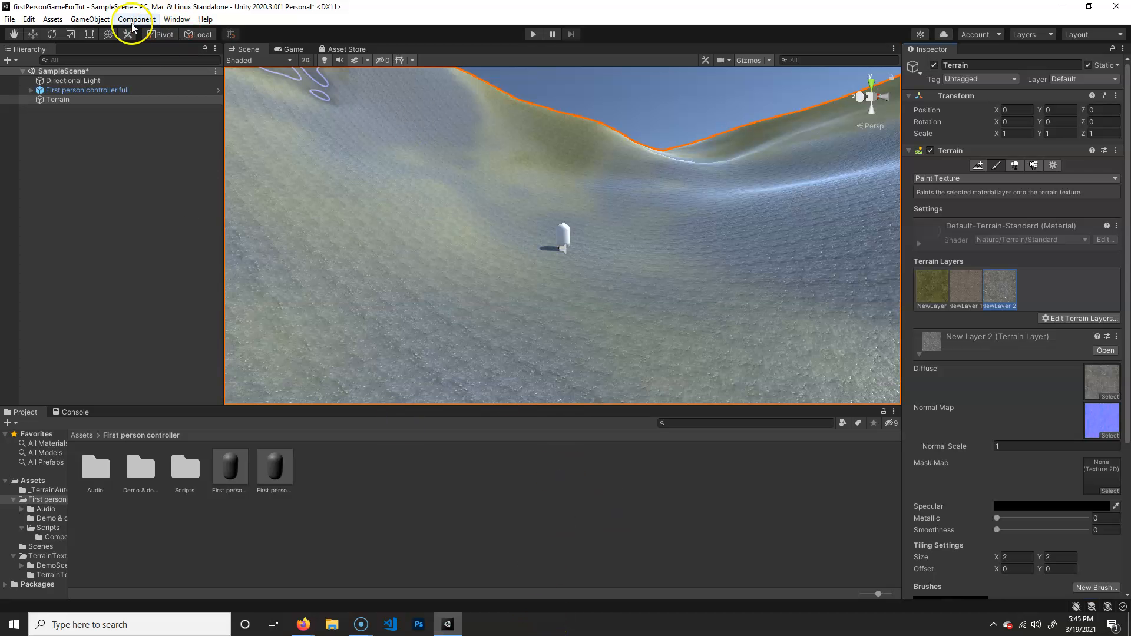
left_click(176, 19)
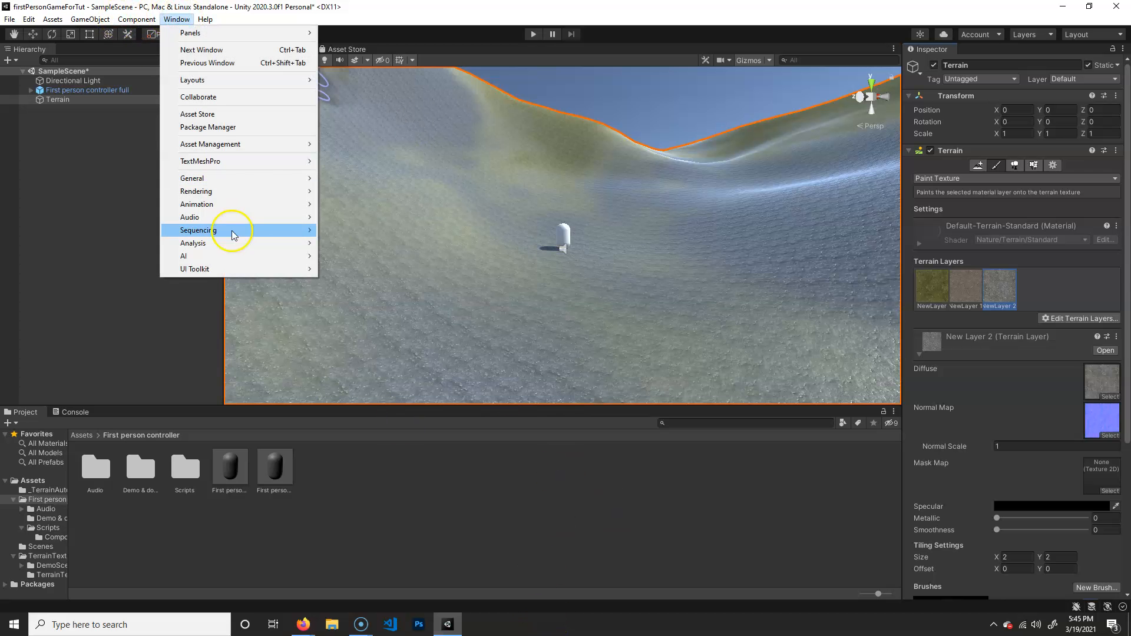
left_click(246, 135)
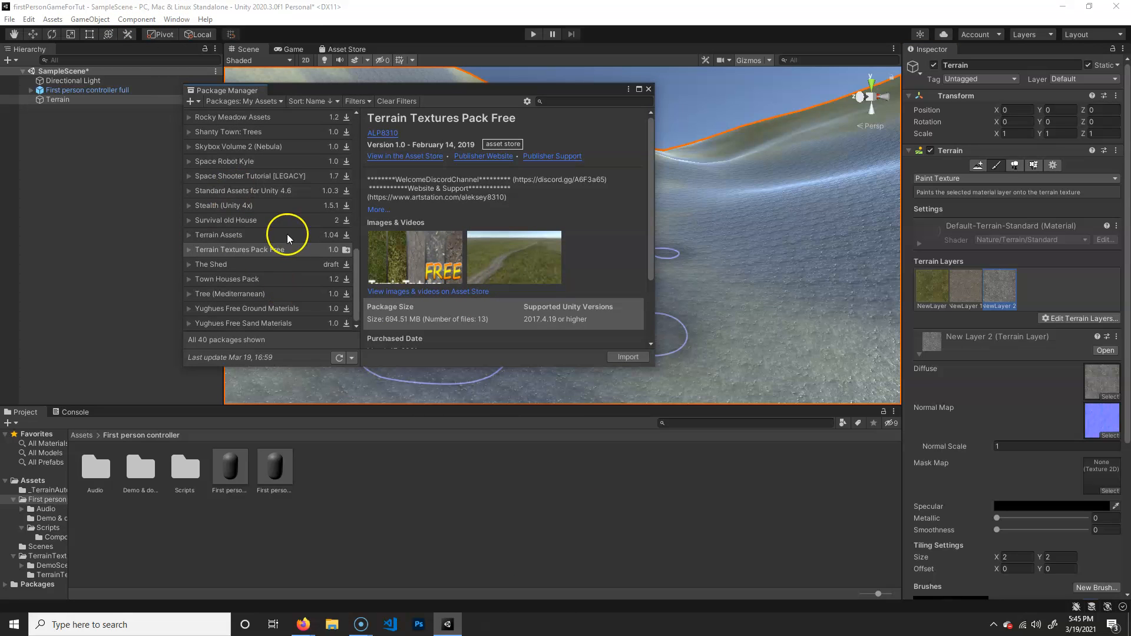
Examine the owned packages in My Assets, viewing Grass 02 Game-Ready, Free Island Collection and Mobile Tree Package.
scroll(300, 250, "up", 5)
scroll(307, 256, "up", 6)
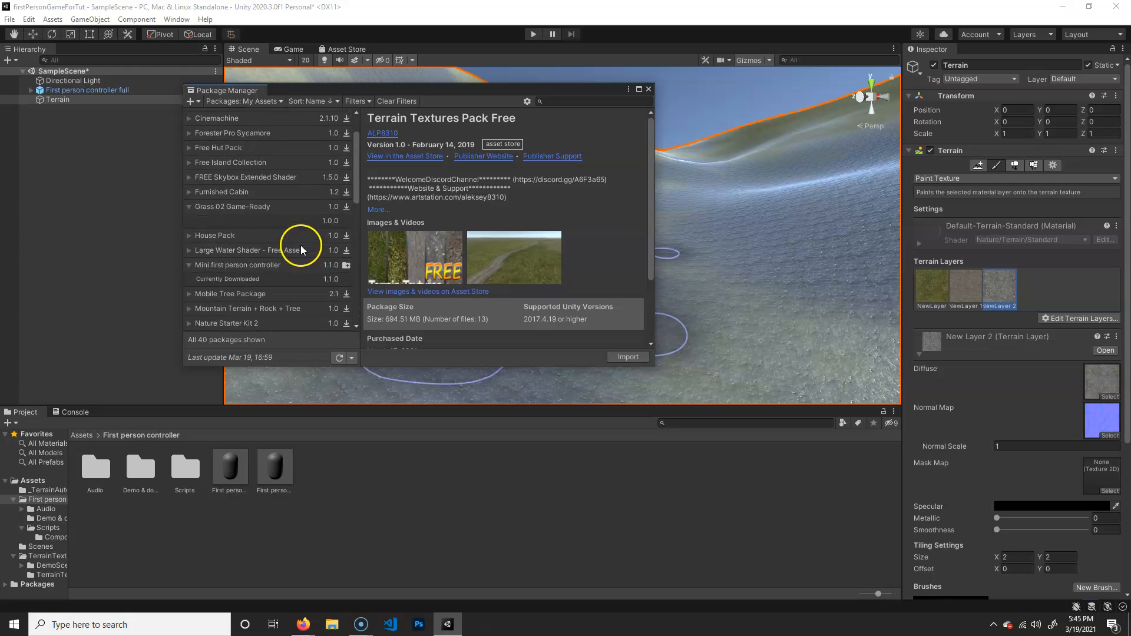
scroll(301, 251, "down", 1)
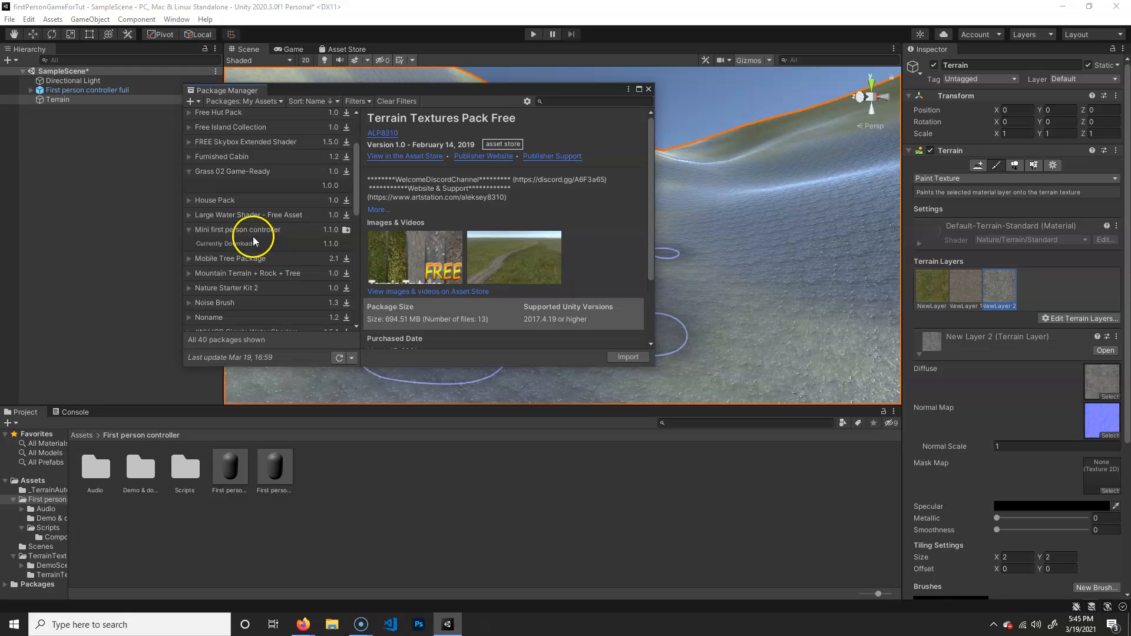
left_click(234, 178)
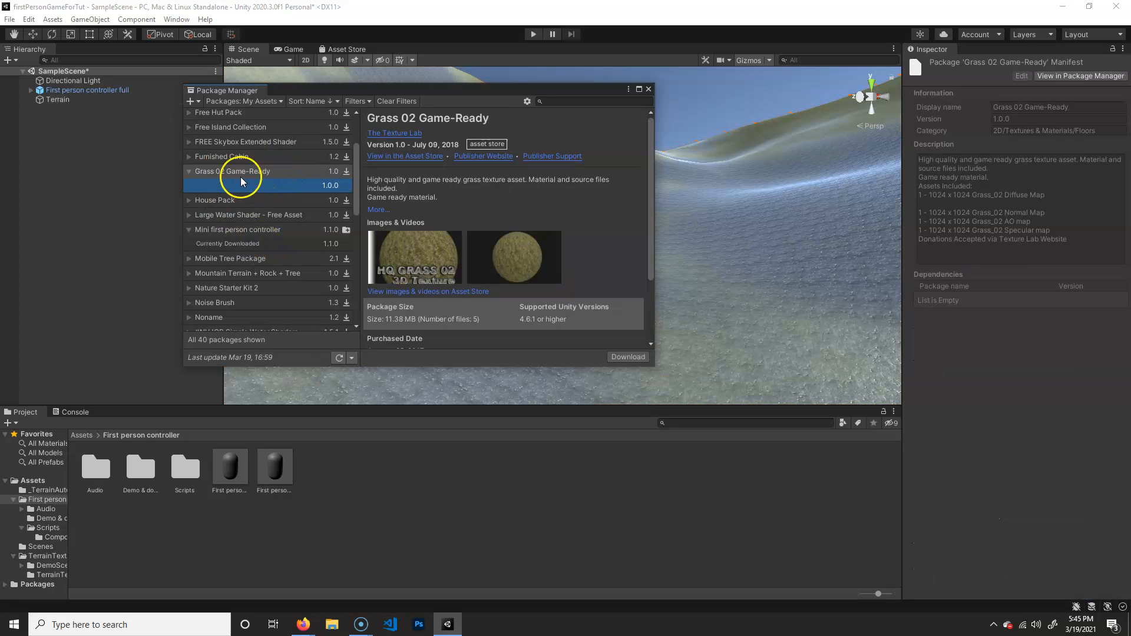
scroll(267, 234, "up", 2)
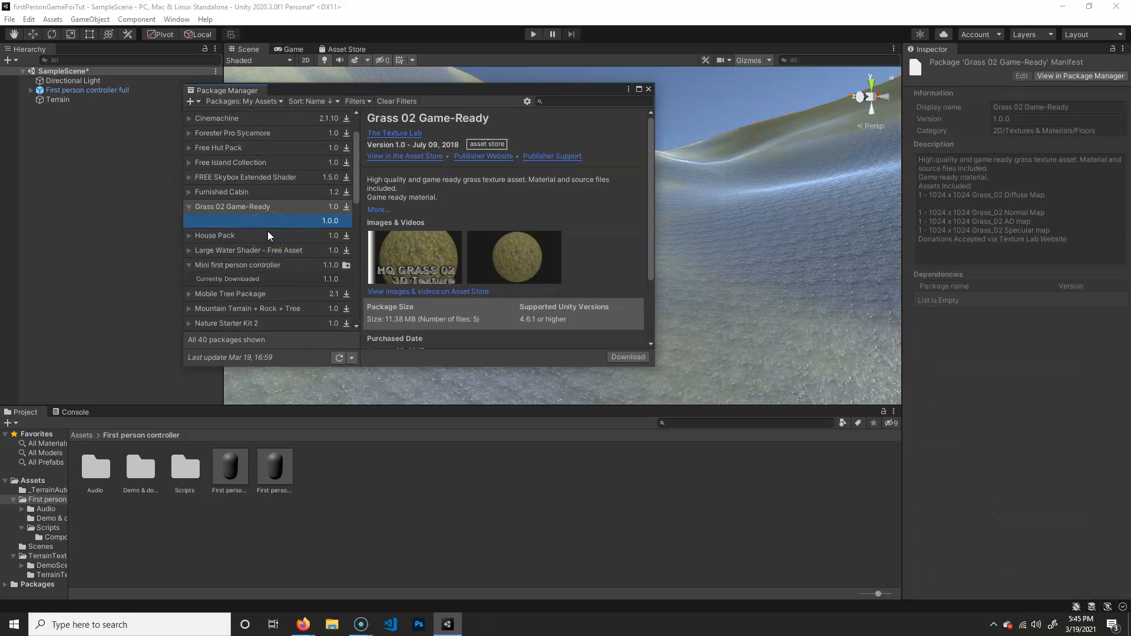
scroll(268, 235, "up", 1)
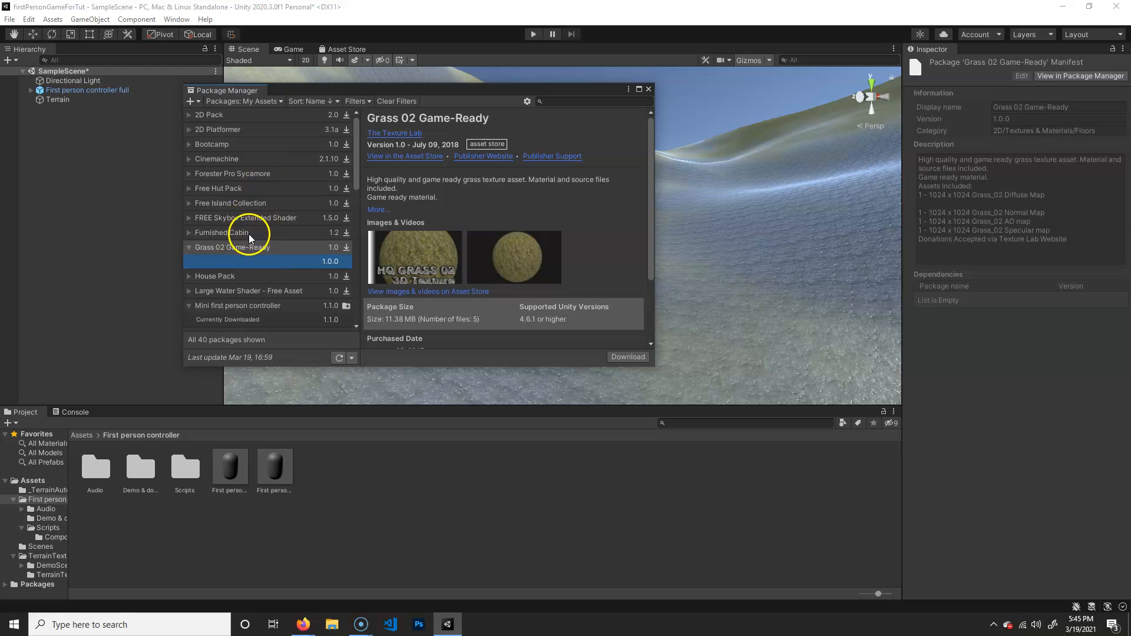
left_click(265, 203)
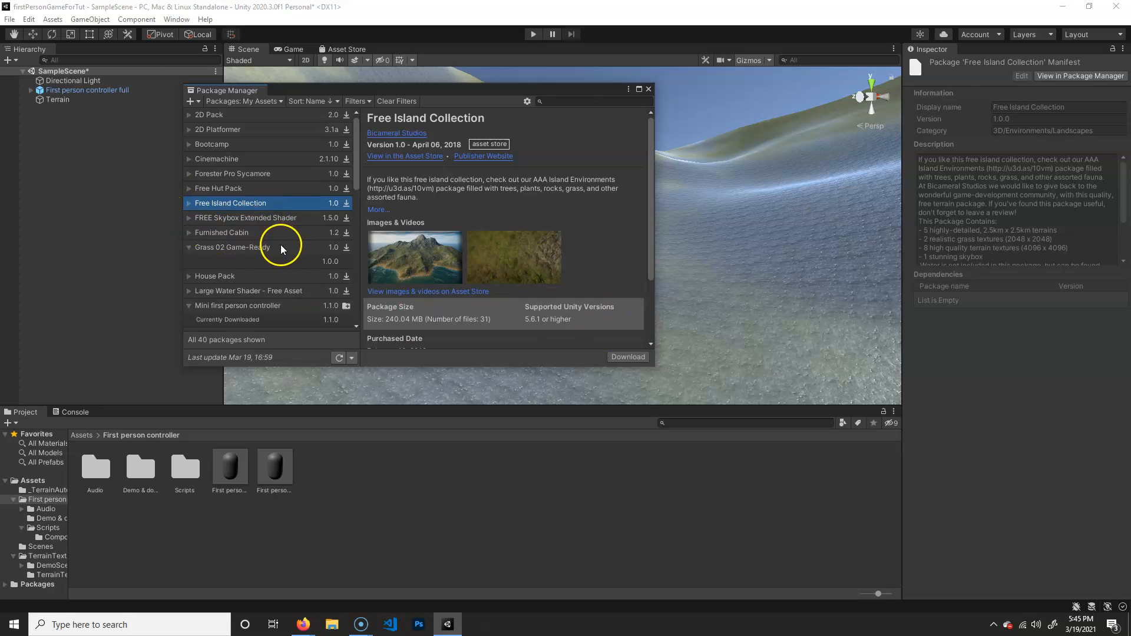
scroll(278, 247, "down", 3)
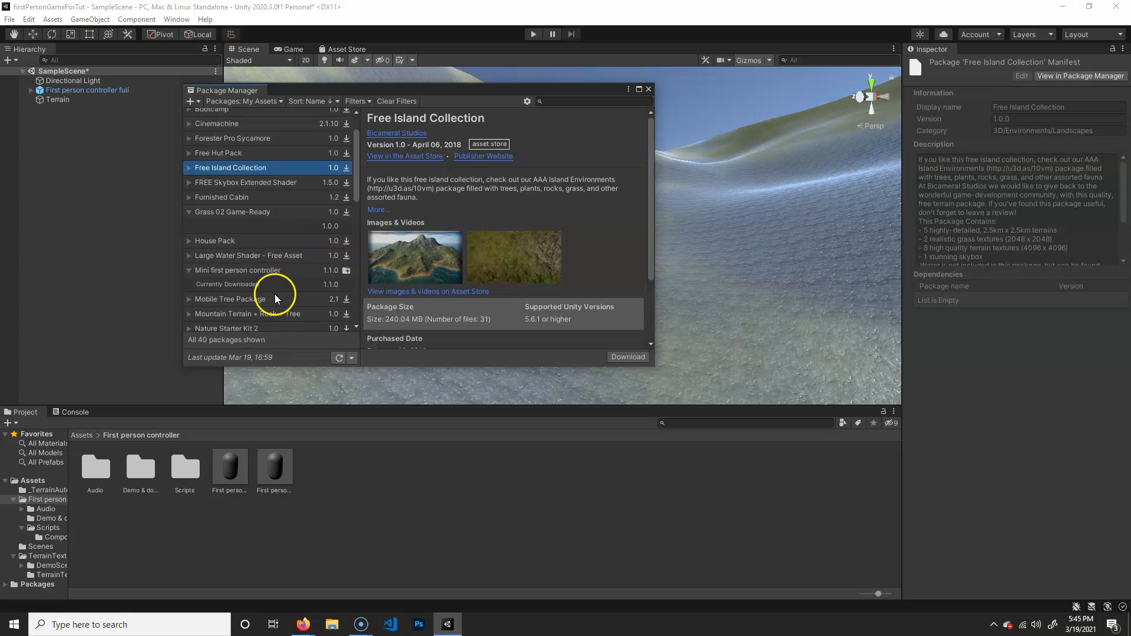
scroll(262, 308, "down", 2)
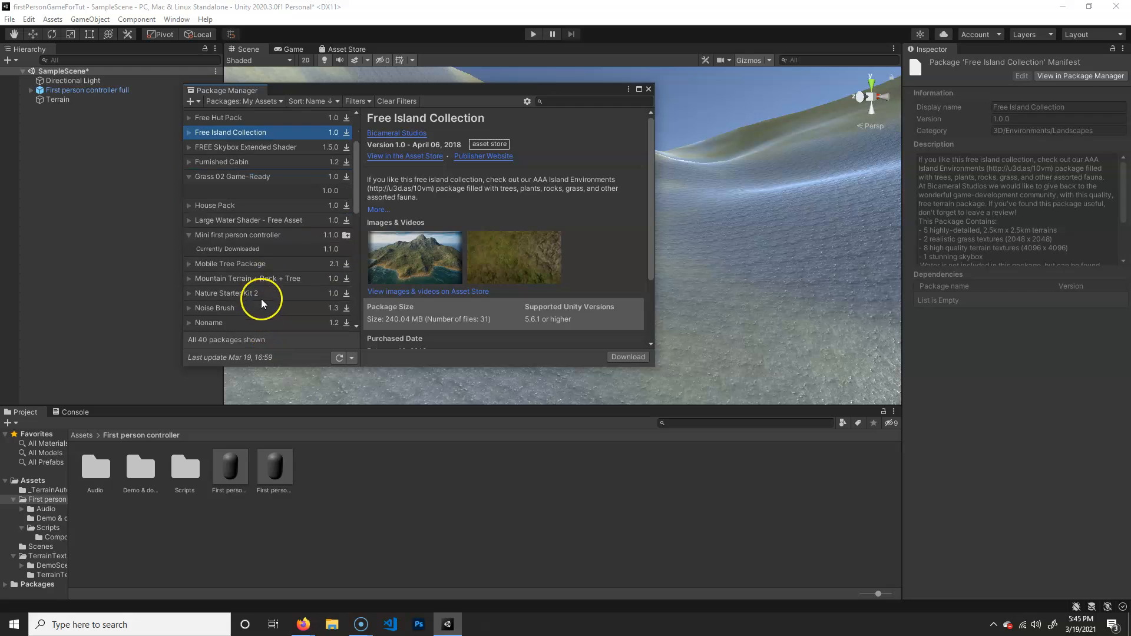
left_click(259, 267)
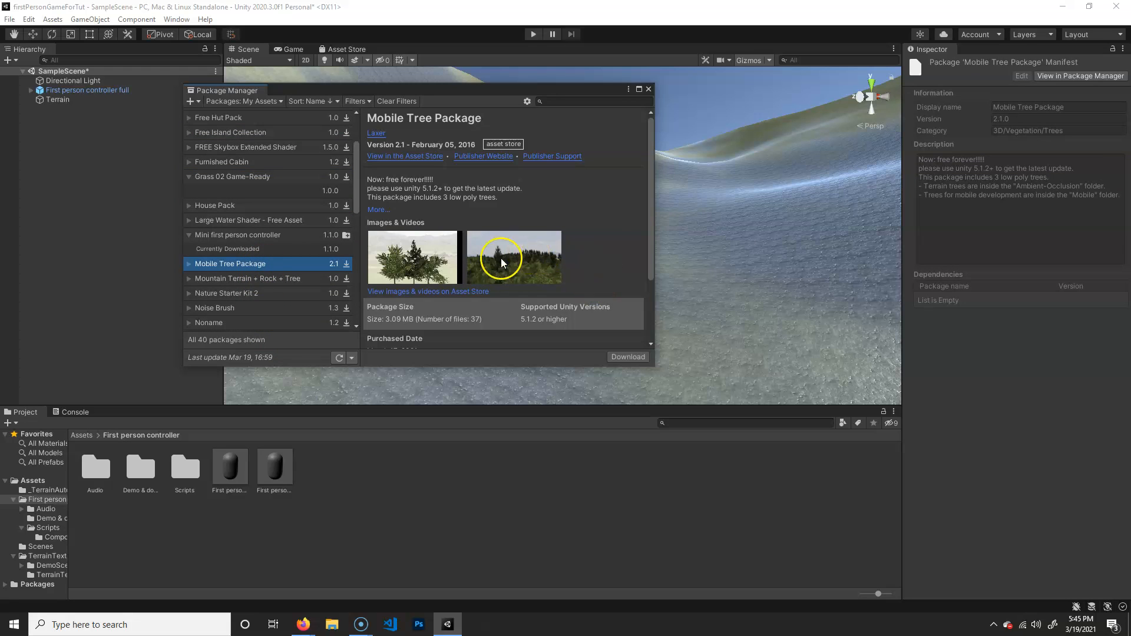
scroll(239, 278, "down", 2)
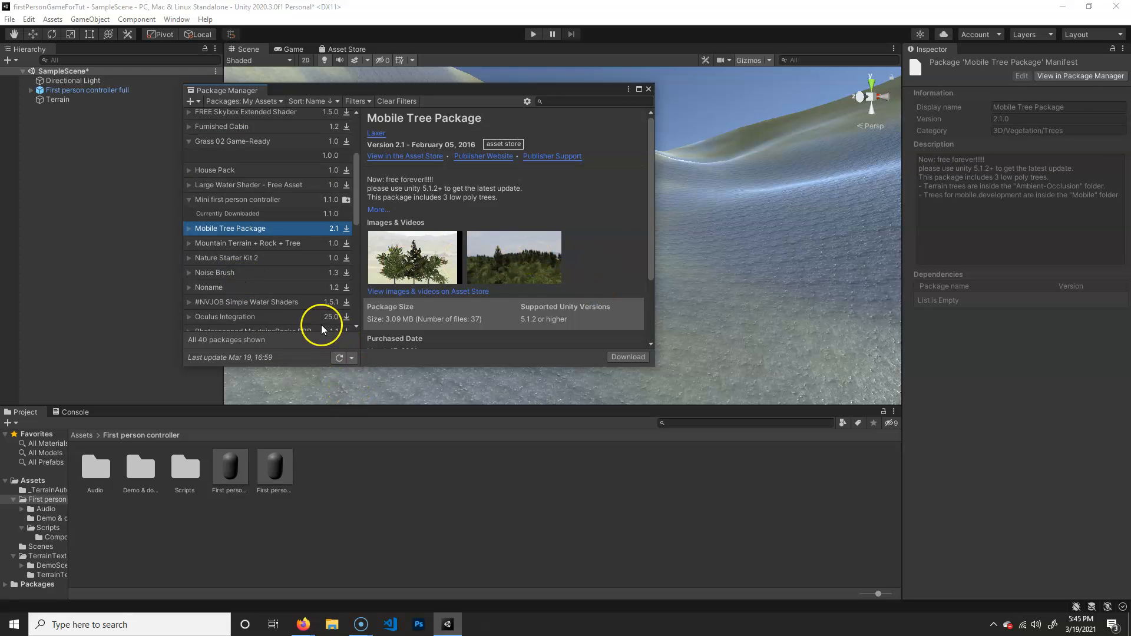
Refresh the My Assets package list and load all remaining packages.
left_click(352, 358)
left_click(404, 367)
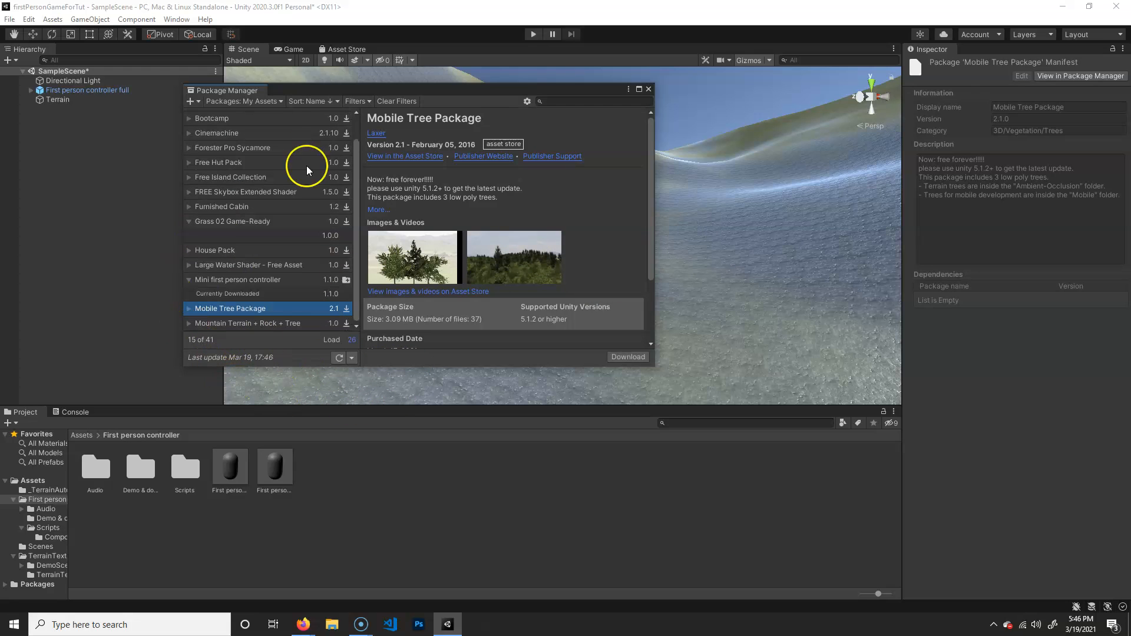
left_click(340, 358)
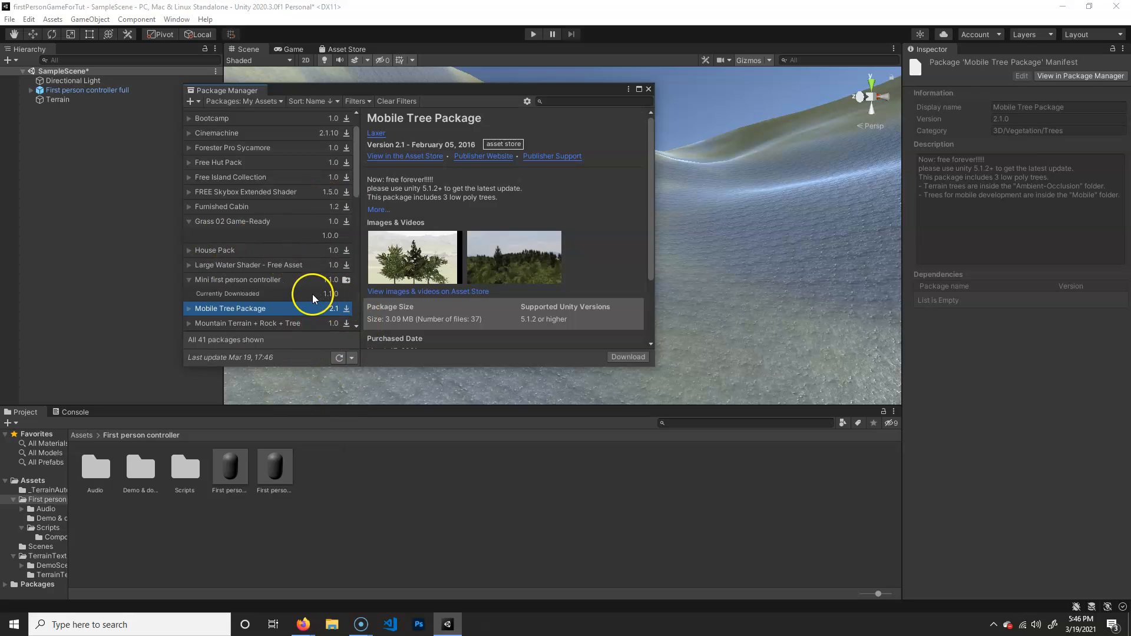
Find the Simple Stylized Grass Shader package in My Assets and download it.
scroll(319, 253, "up", 2)
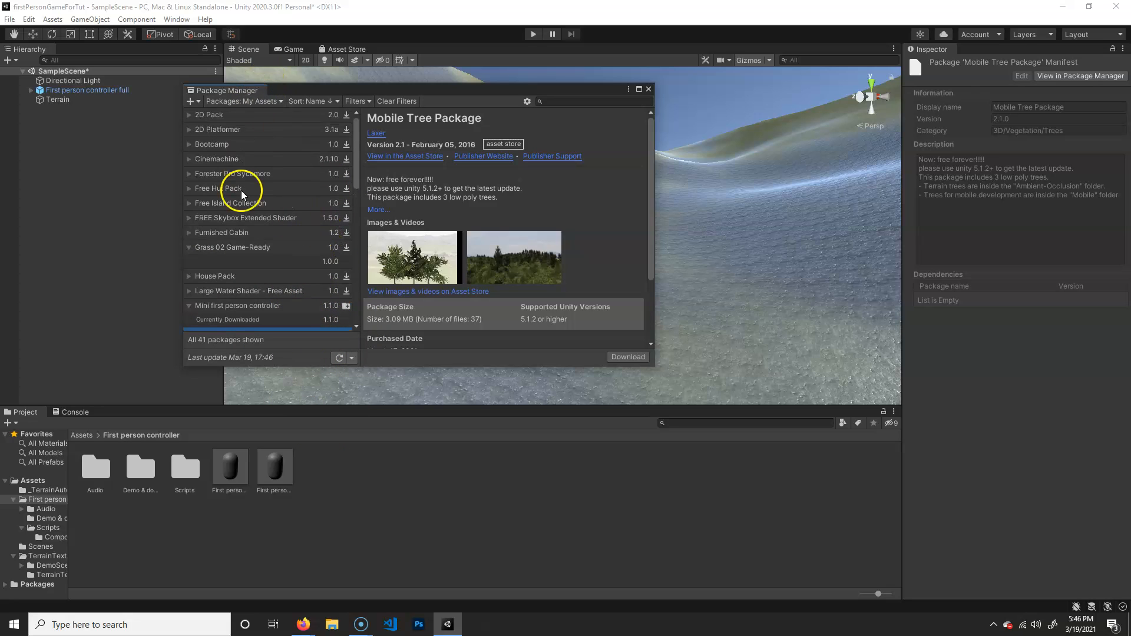
scroll(285, 273, "down", 2)
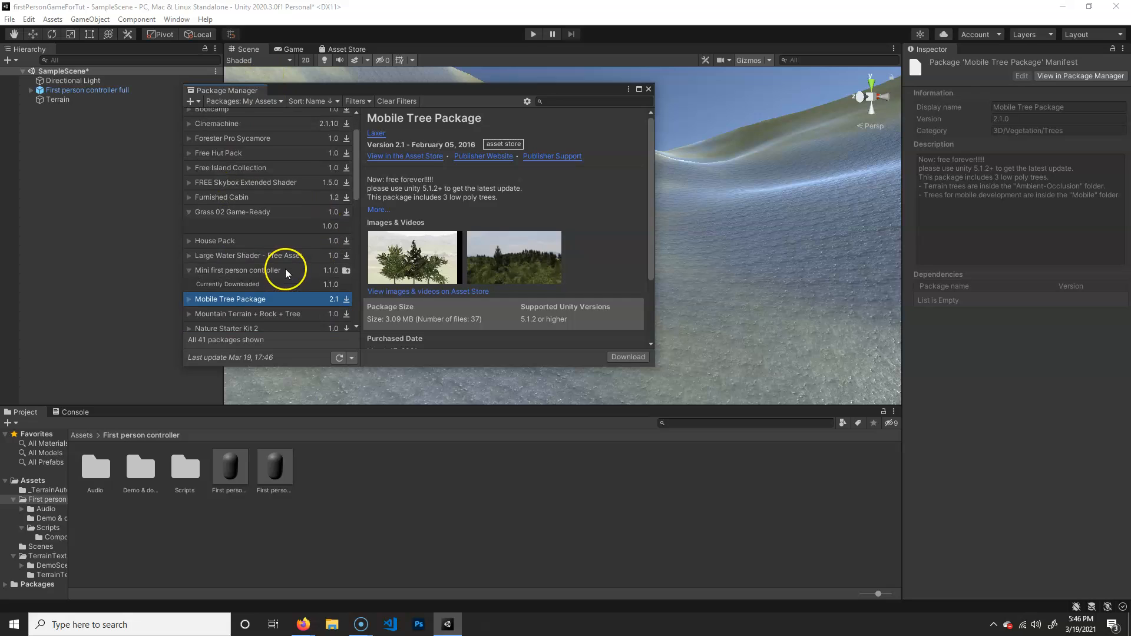
scroll(286, 272, "down", 4)
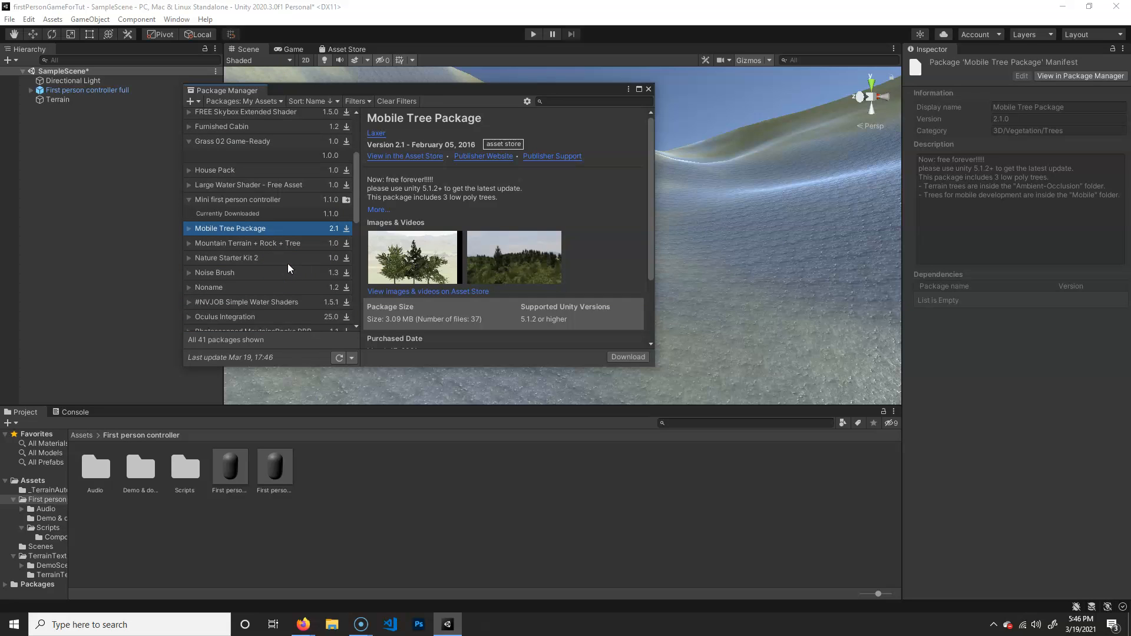
scroll(282, 295, "down", 2)
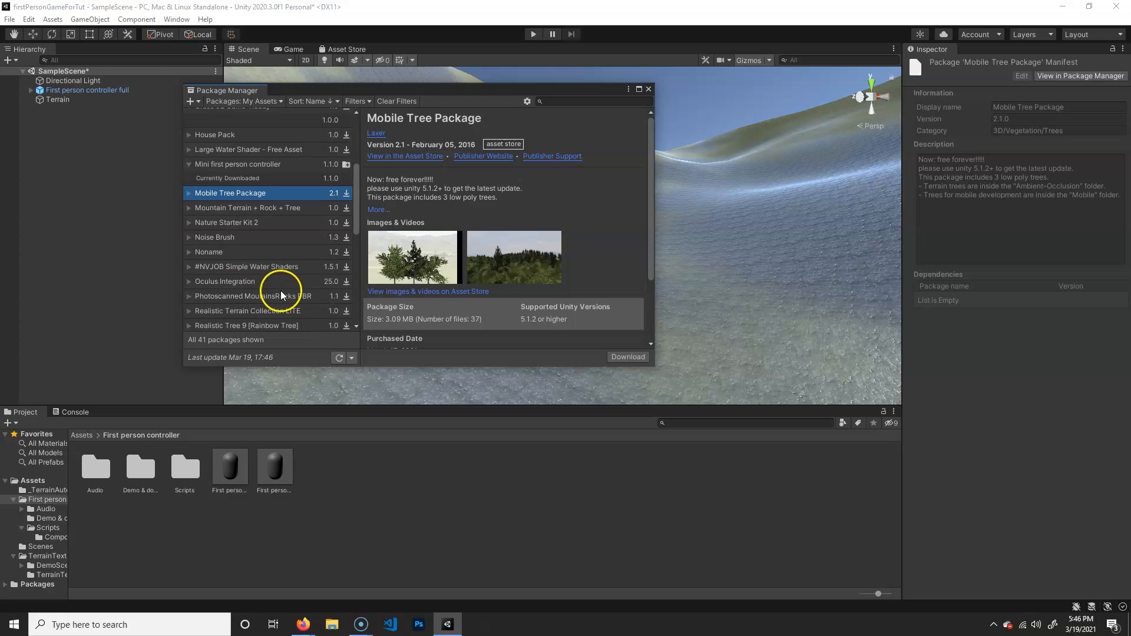
scroll(315, 305, "down", 2)
scroll(321, 309, "down", 2)
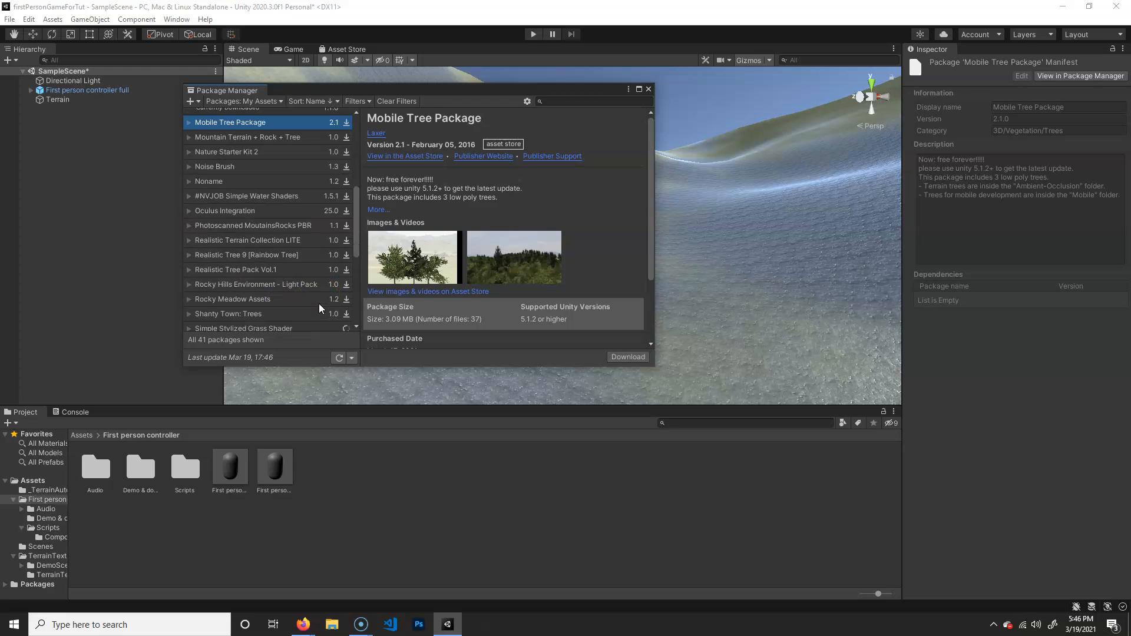
scroll(322, 308, "down", 2)
left_click(308, 293)
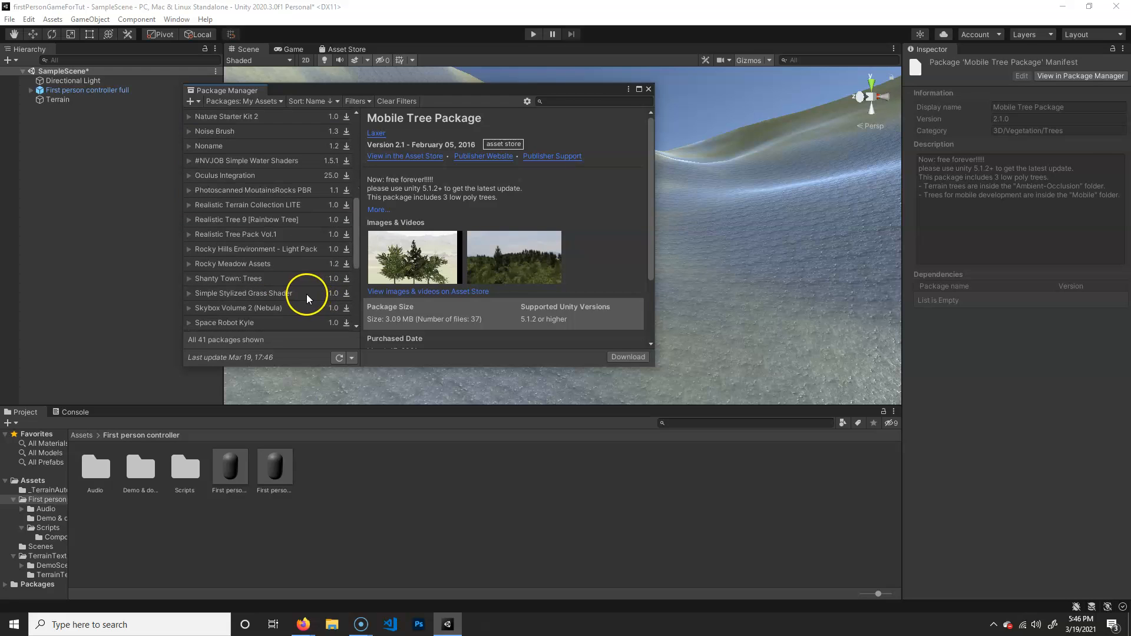
left_click(626, 358)
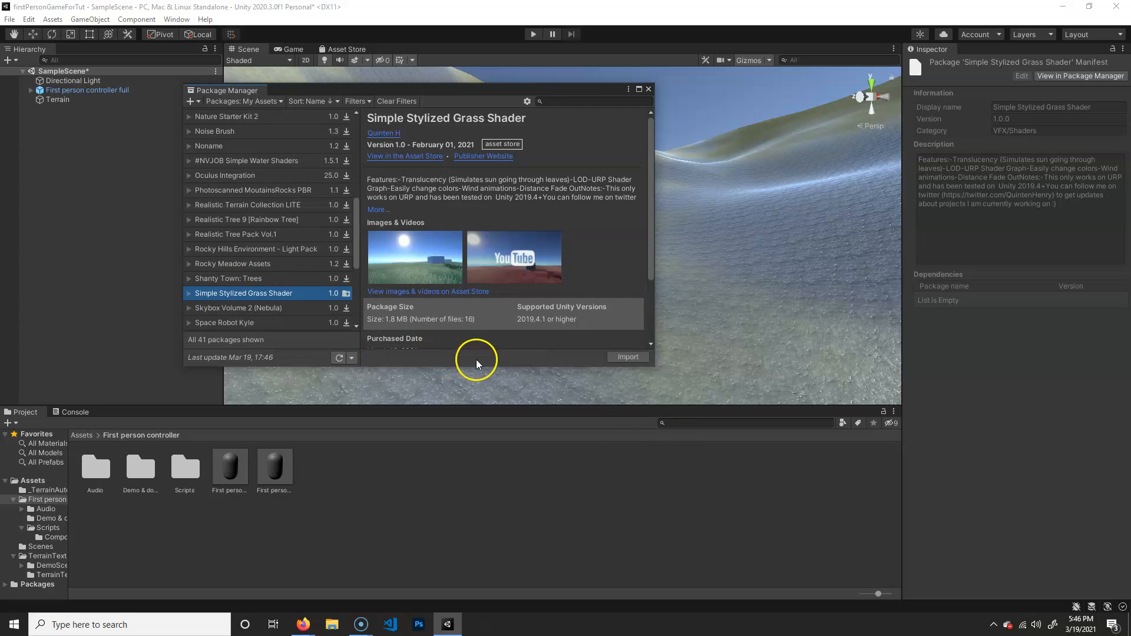
Import all files of the Simple Stylized Grass Shader package into the project.
left_click(632, 358)
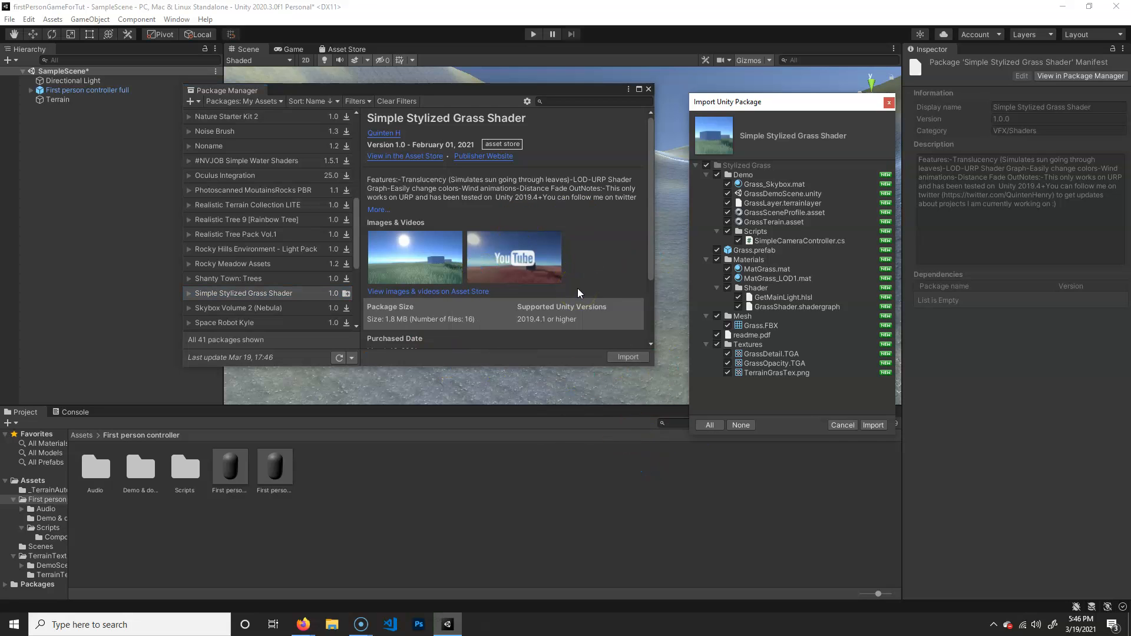
left_click(874, 425)
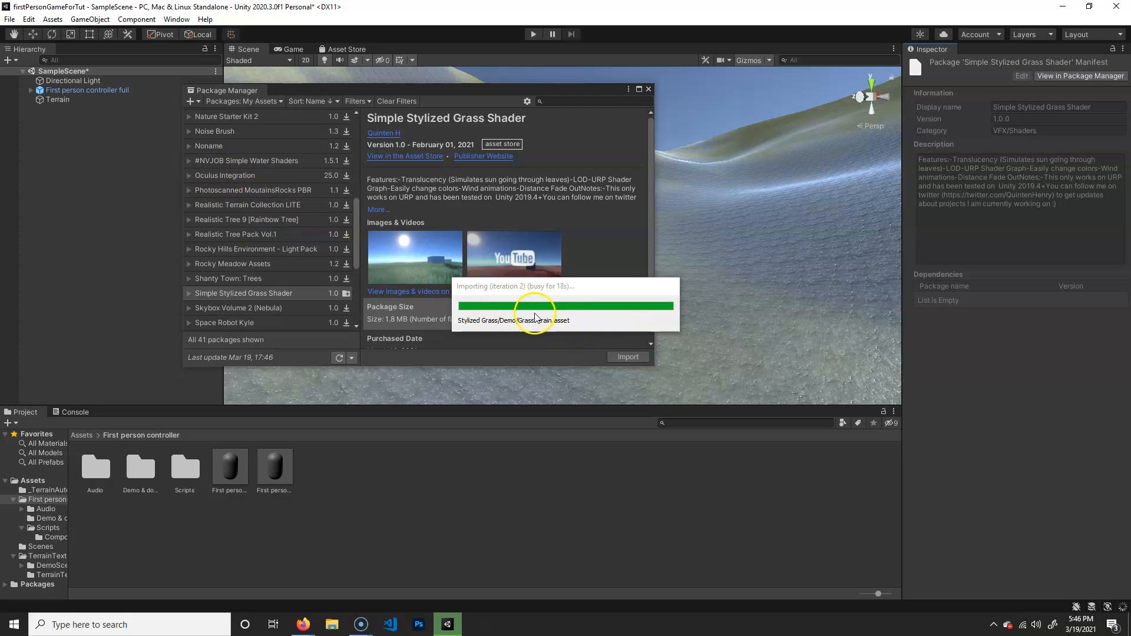
Download and import the complete Realistic Tree 9 [Rainbow Tree] package, and close the Package Manager.
left_click(228, 236)
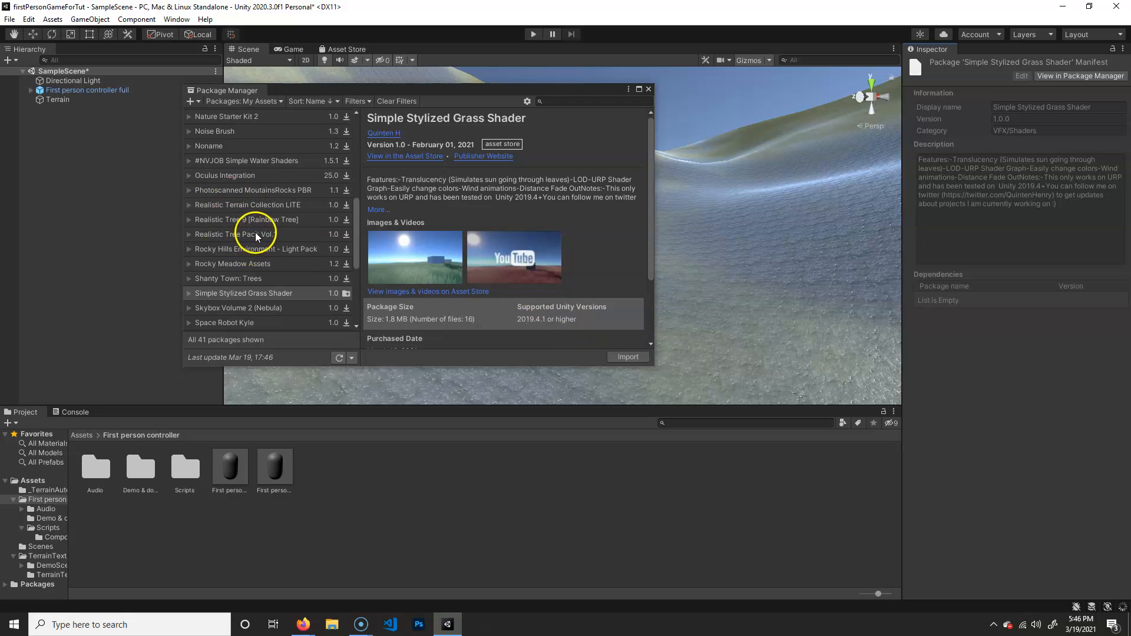
left_click(284, 220)
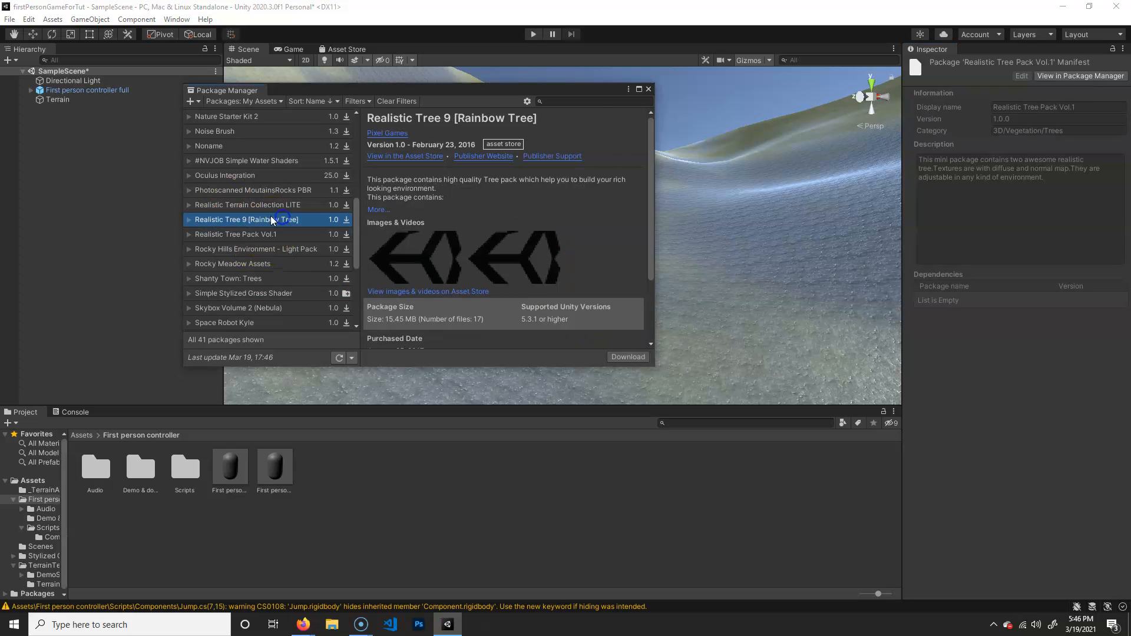
left_click(625, 357)
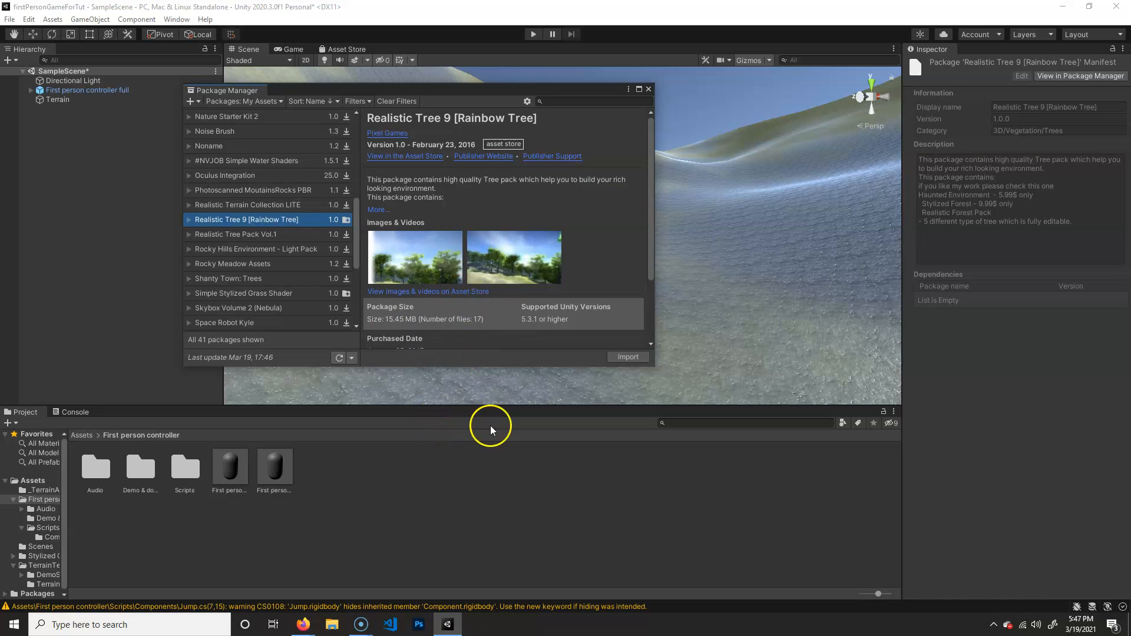
left_click(628, 358)
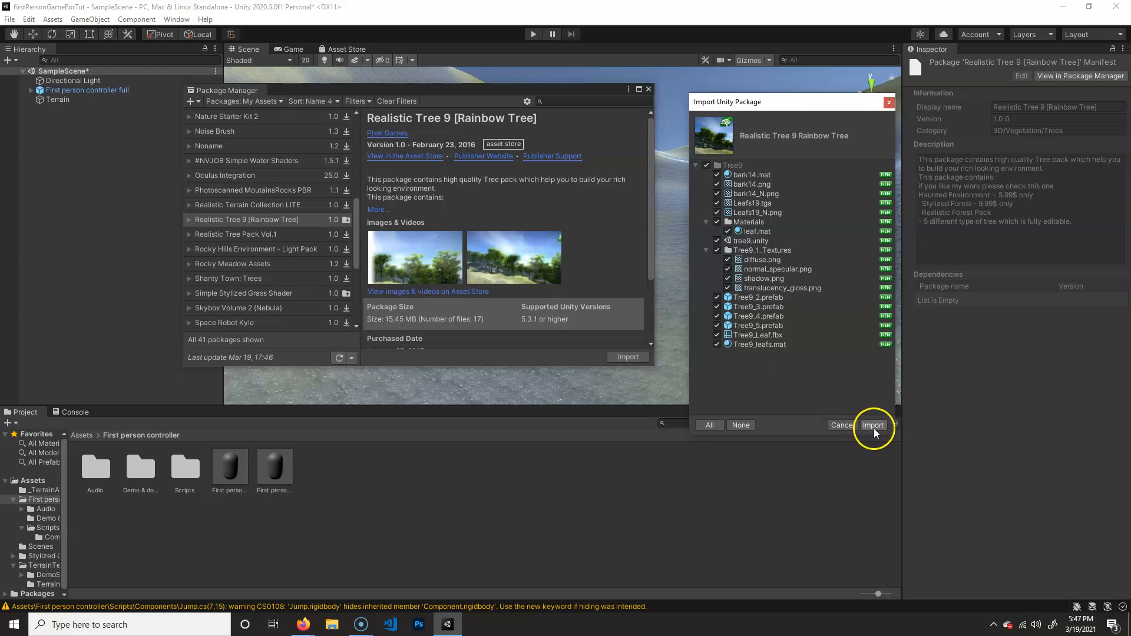
left_click(878, 424)
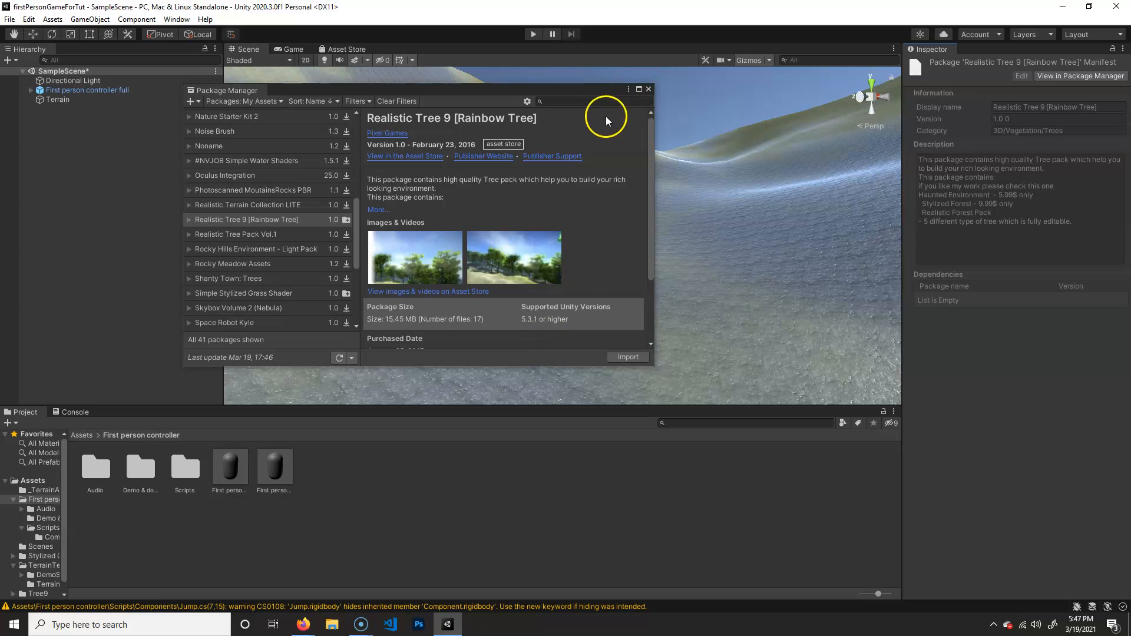
left_click(649, 89)
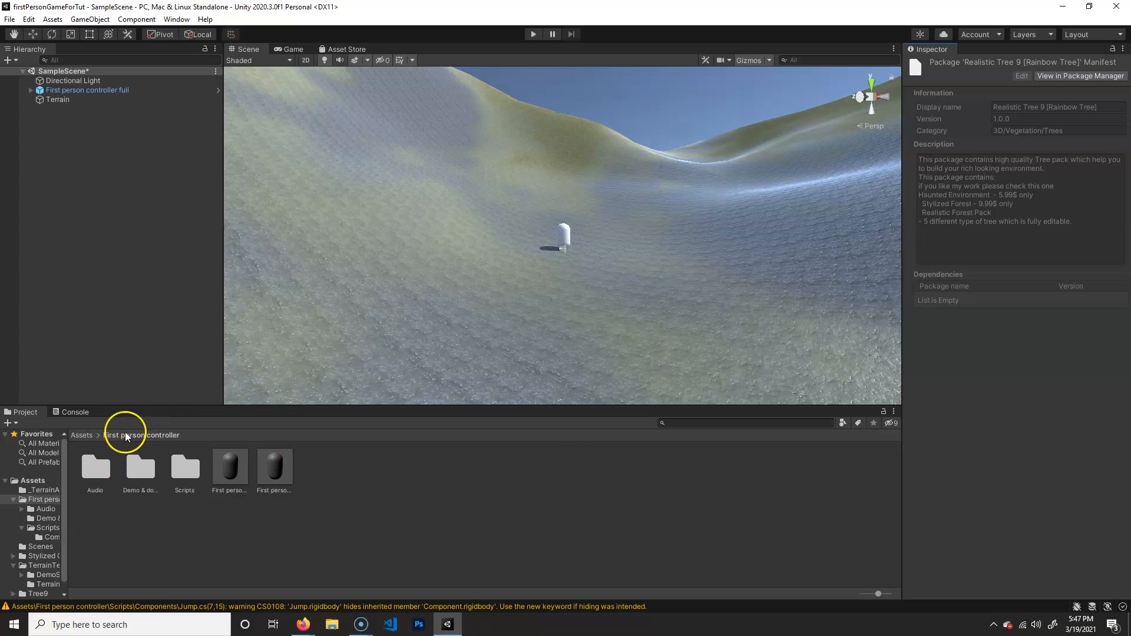
Create a new folder named Terrain in the project's root Assets folder.
left_click(81, 435)
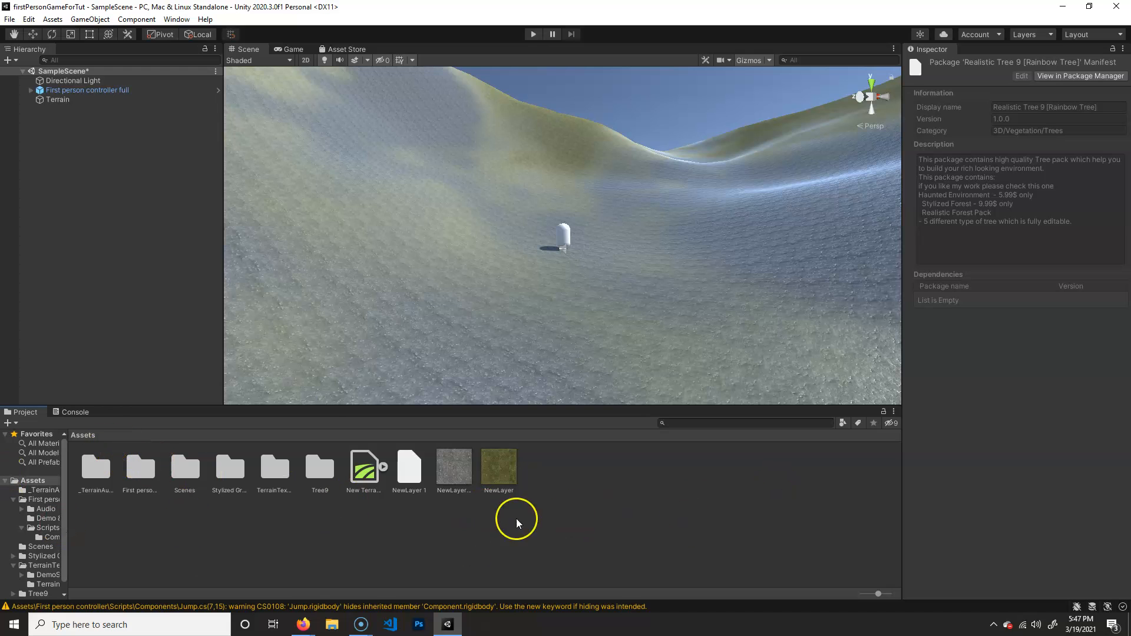
right_click(598, 474)
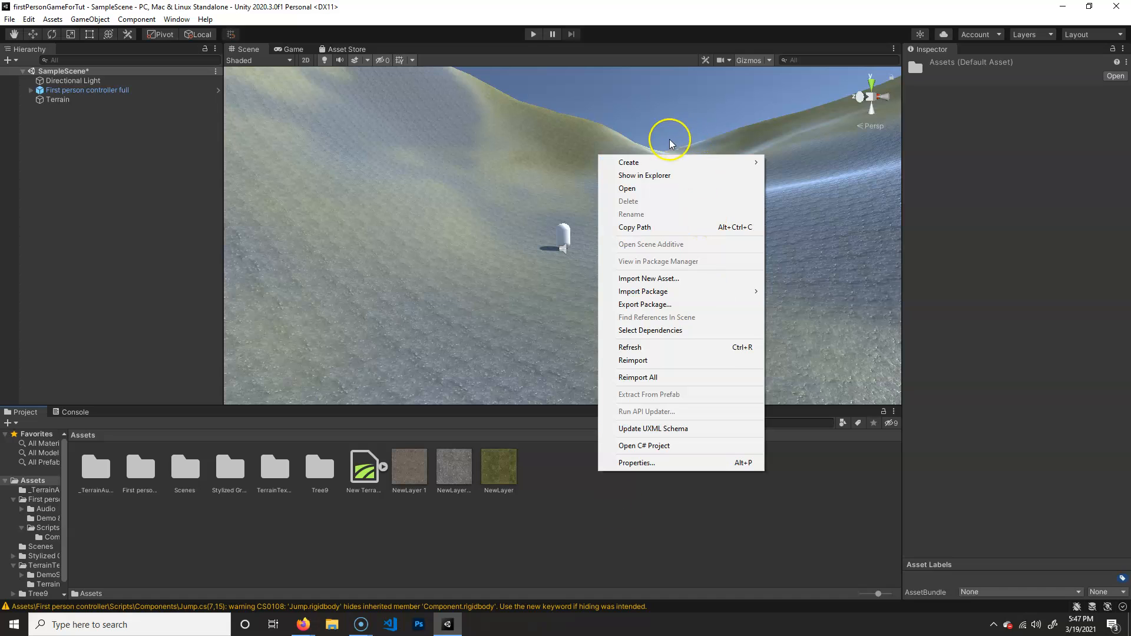
mouse_move(672, 162)
left_click(837, 162)
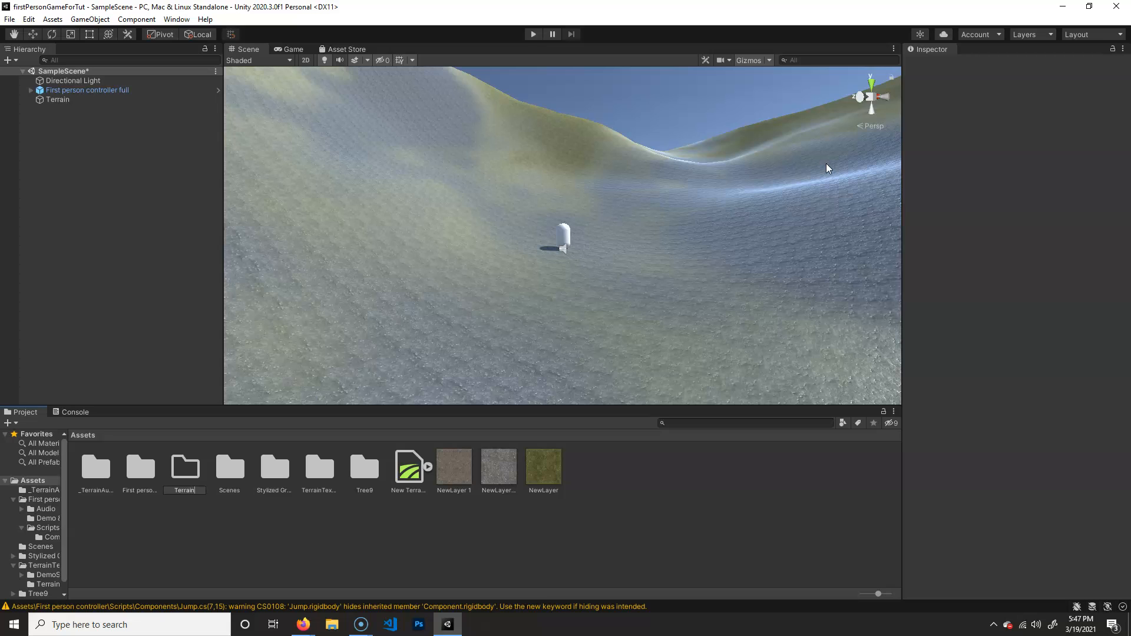
type("Terrain")
key("Return")
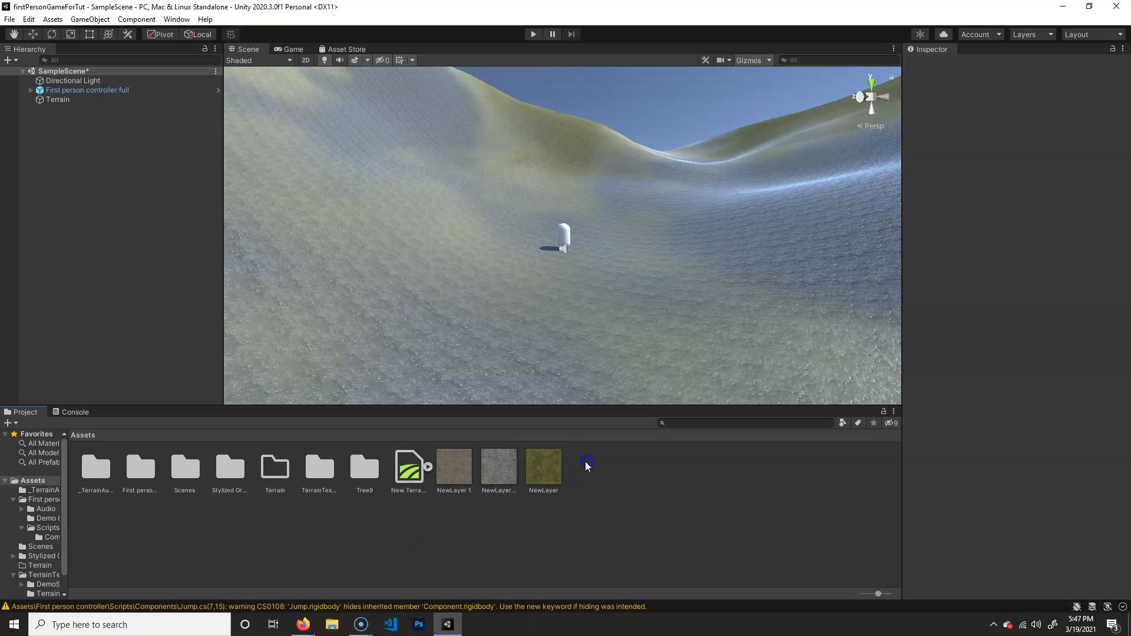
Move the New Terrain data asset and the three NewLayer terrain layers into the Terrain folder.
left_click(549, 475)
left_click(415, 475, "shift")
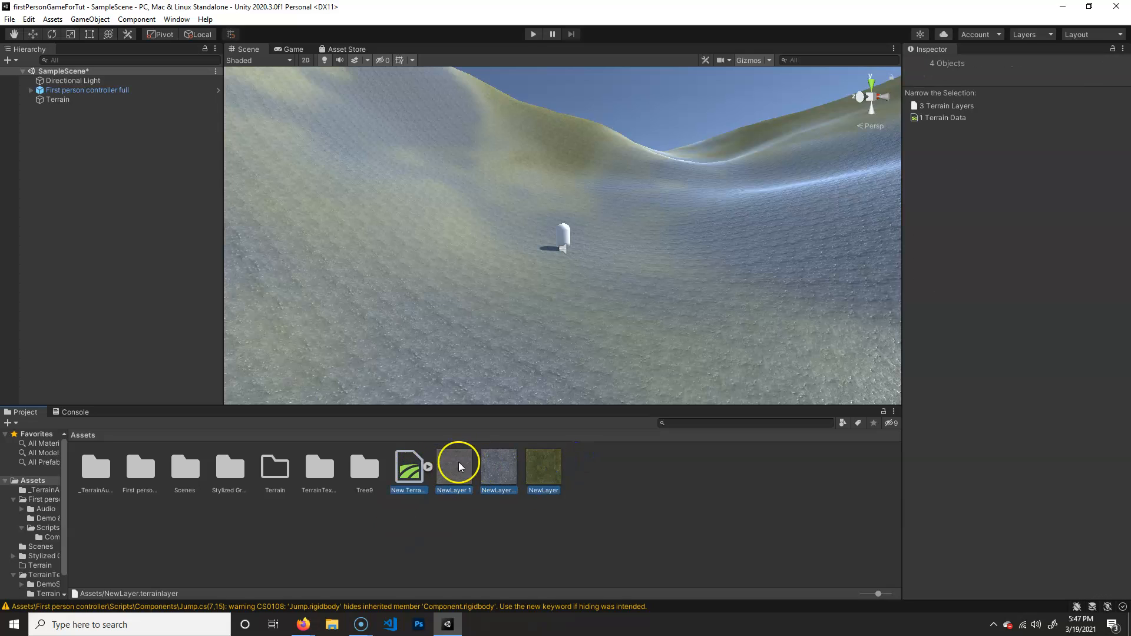
left_click_drag(301, 509, 275, 472)
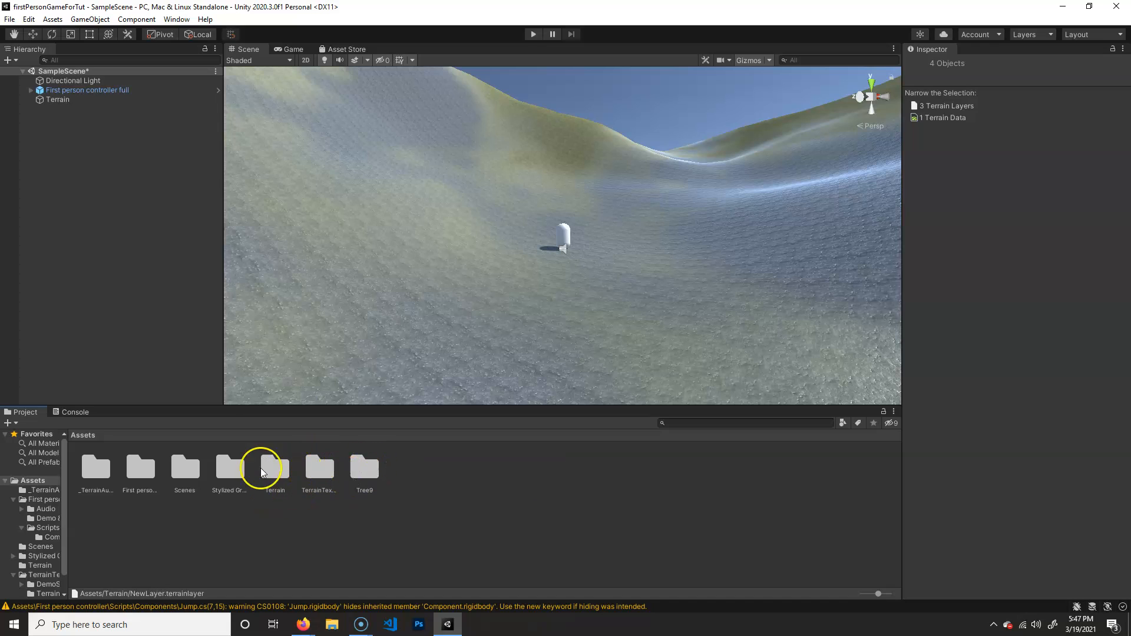
Add a grass texture detail to the Terrain object, using GrassOpacity as the detail texture with the default sizes and colors.
left_click(57, 100)
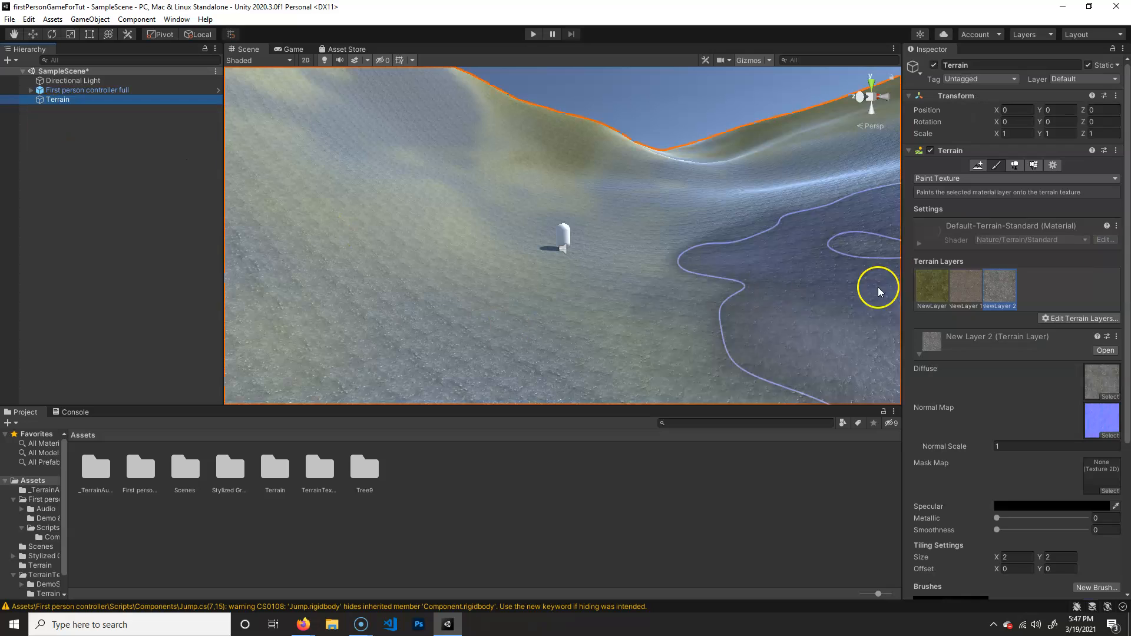
left_click(1035, 165)
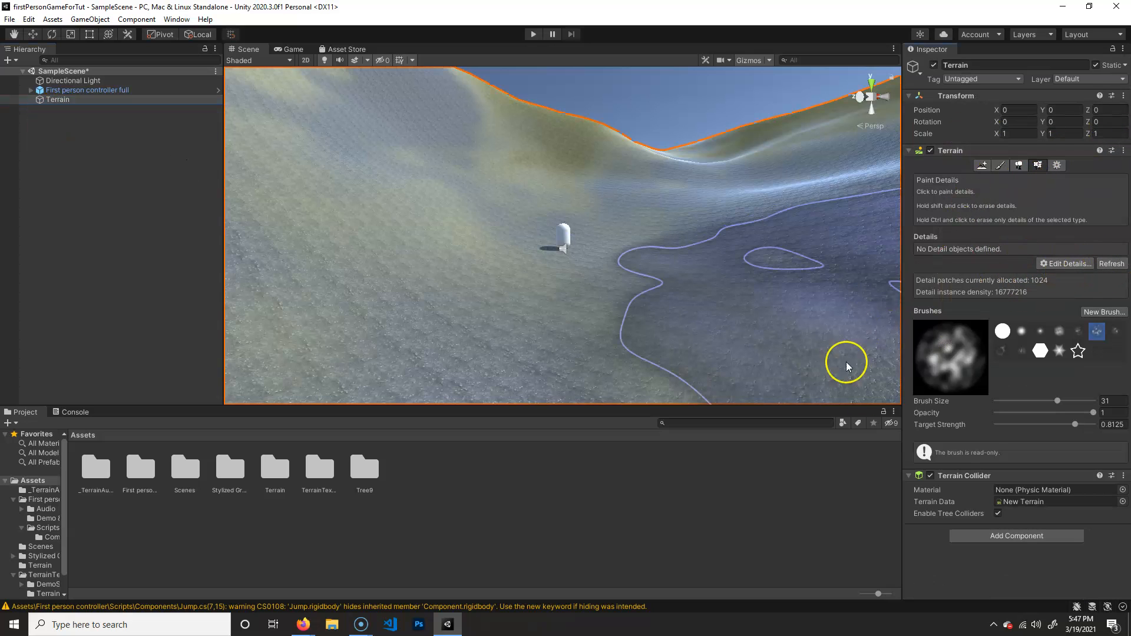
left_click(1058, 264)
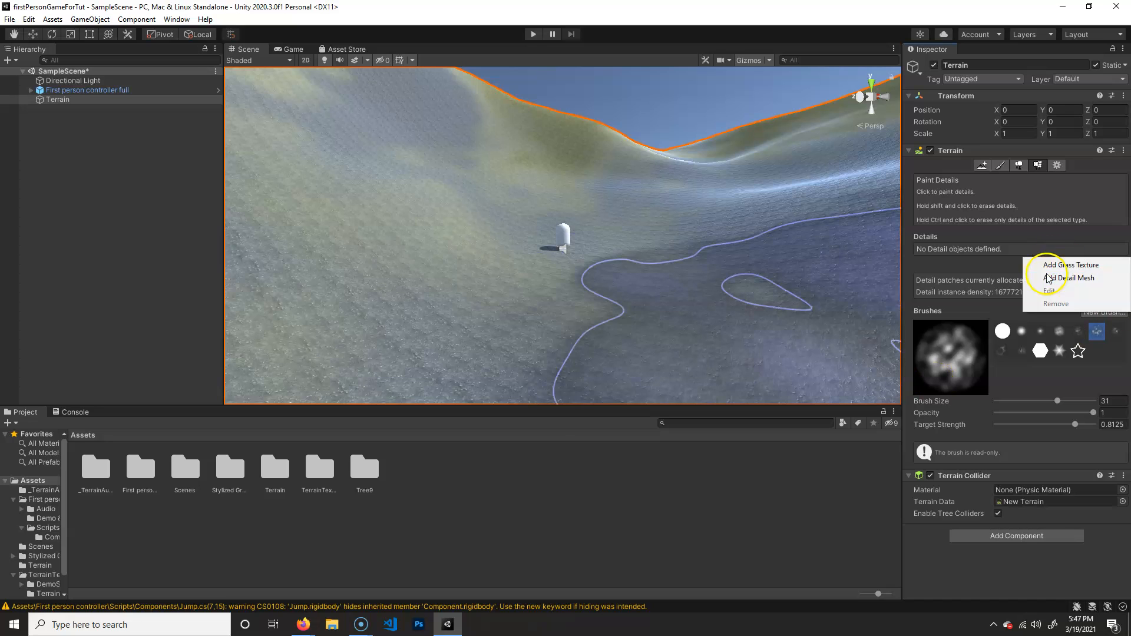
left_click(1092, 265)
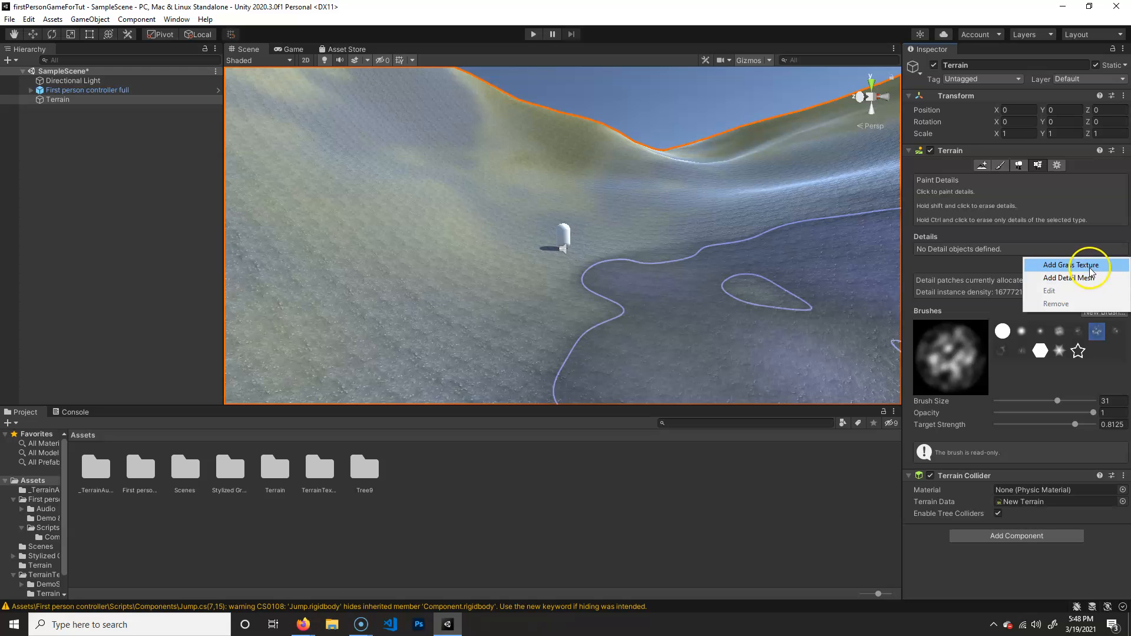
left_click(1002, 259)
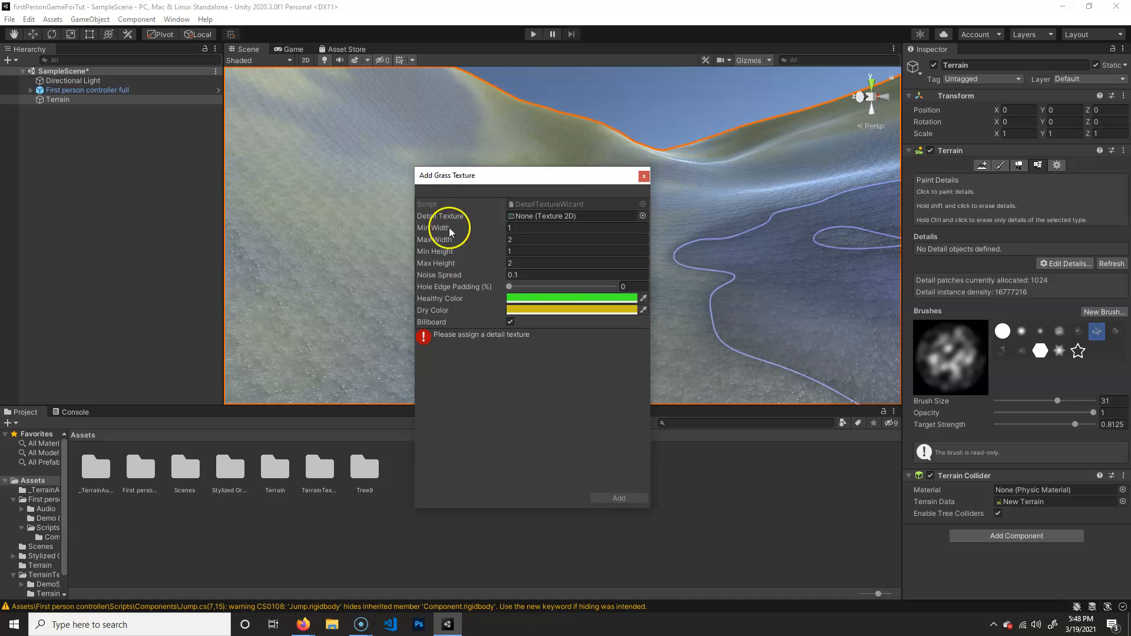
left_click(642, 216)
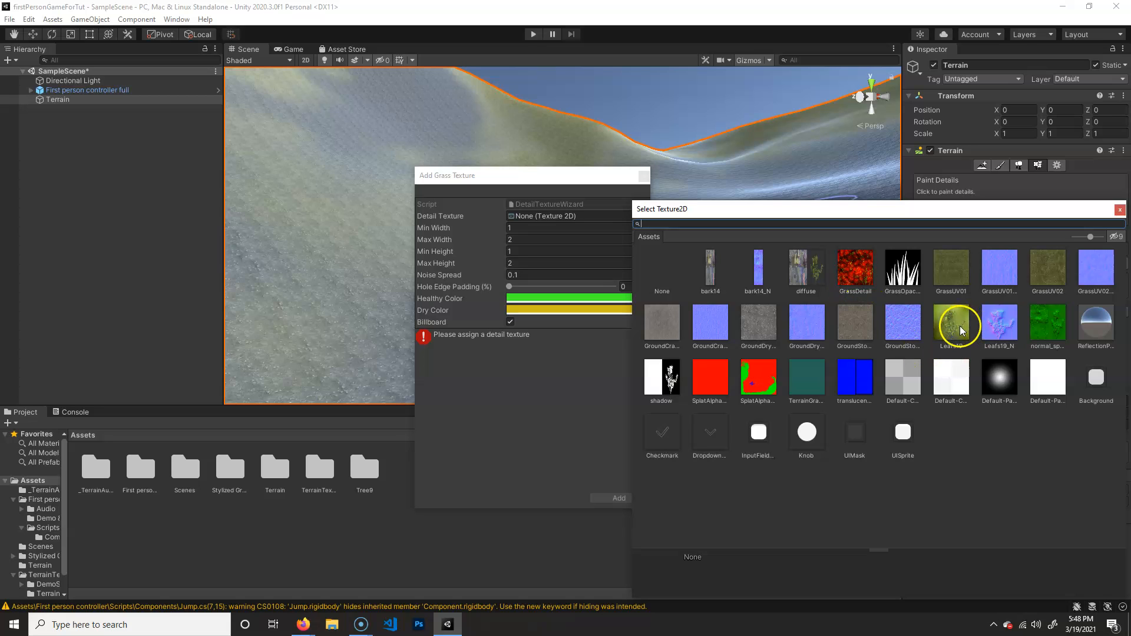
left_click(854, 262)
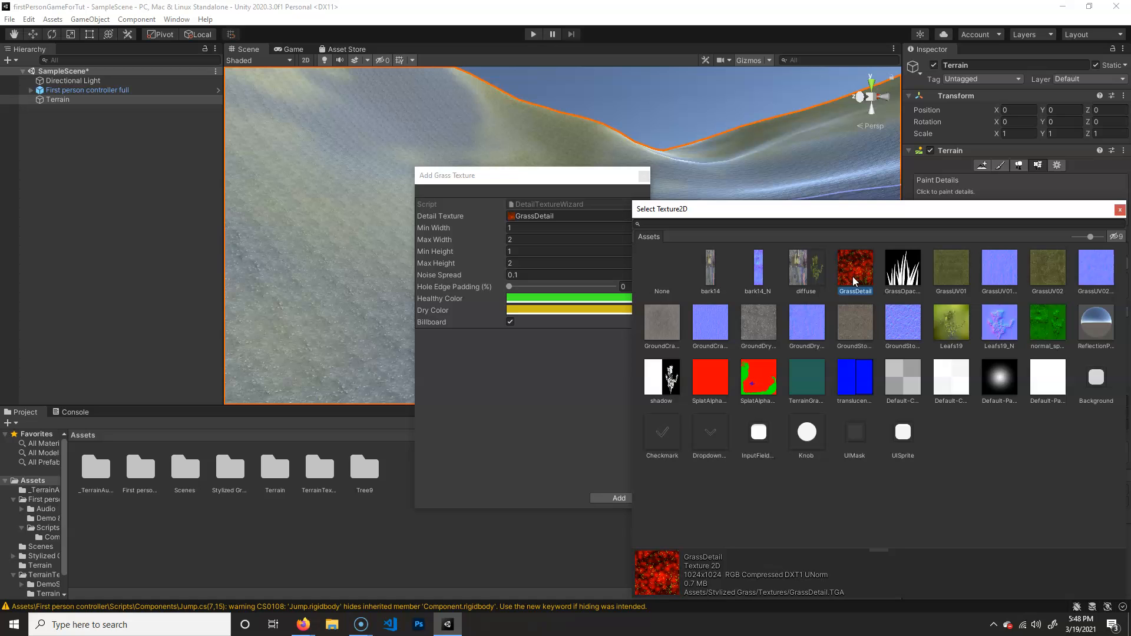
left_click(905, 278)
double_click(904, 275)
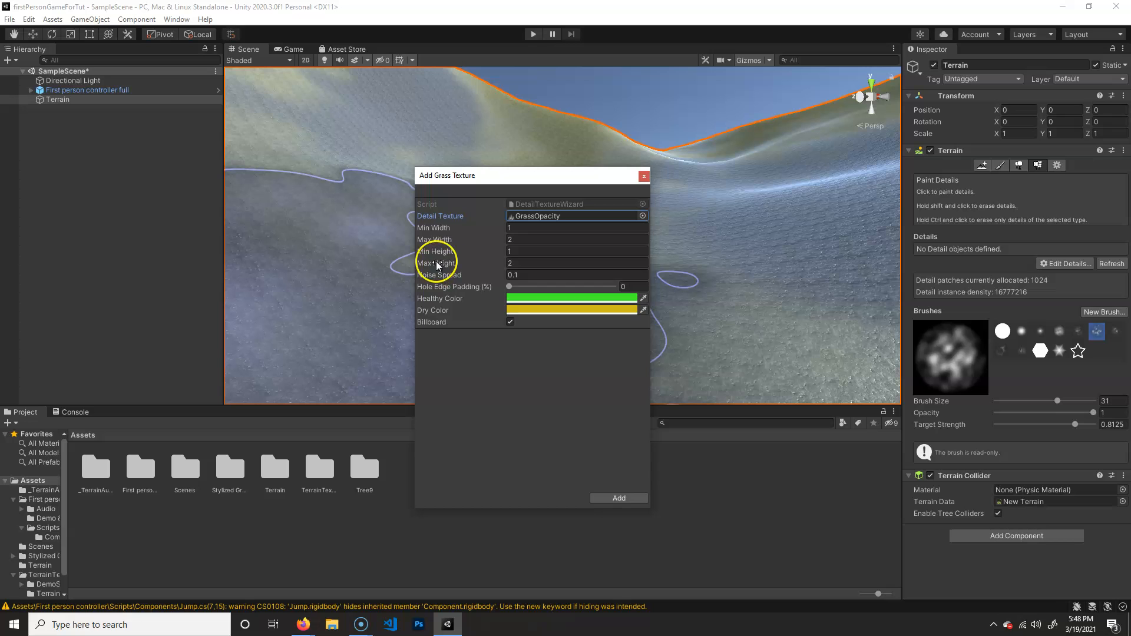
left_click(619, 498)
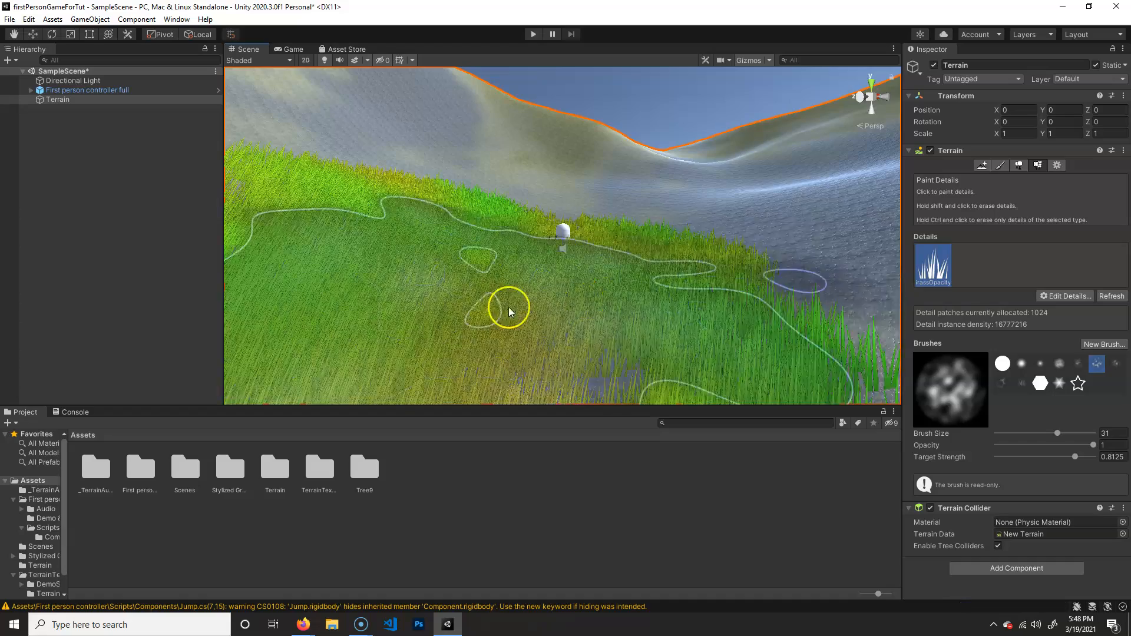
Undo the dense trial patch of grass painted around the player capsule.
scroll(663, 342, "down", 5)
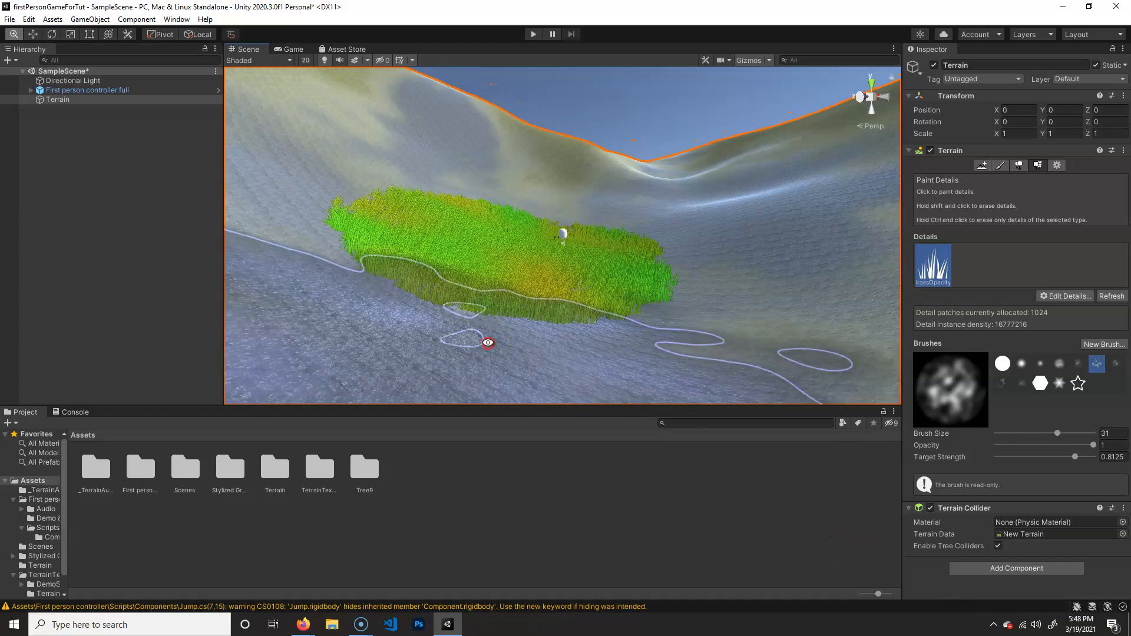
scroll(490, 341, "up", 4)
key("ctrl+z")
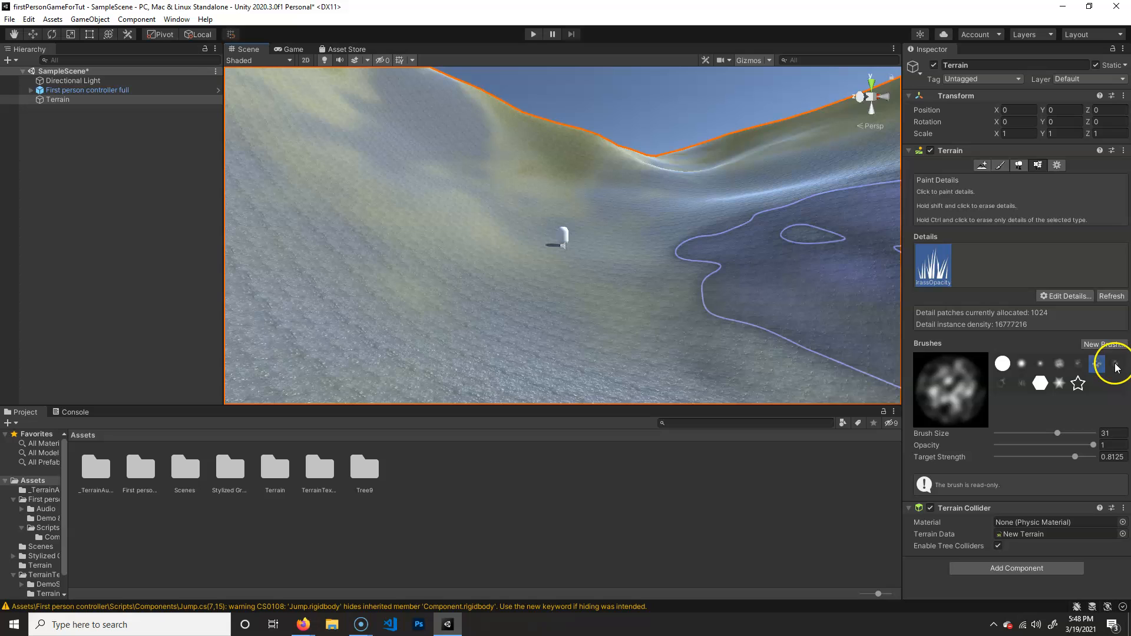
Paint sparse grass around the player capsule using the faint speckled brush, size 31, at a target strength of 0.125.
left_click(1079, 365)
left_click(1114, 365)
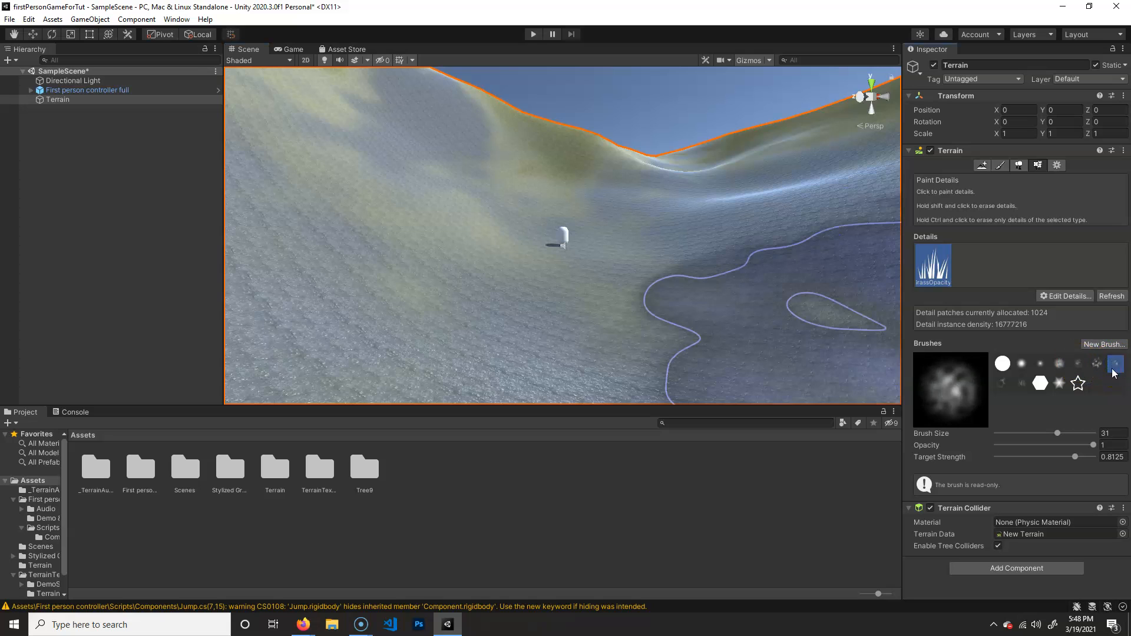
left_click(1097, 363)
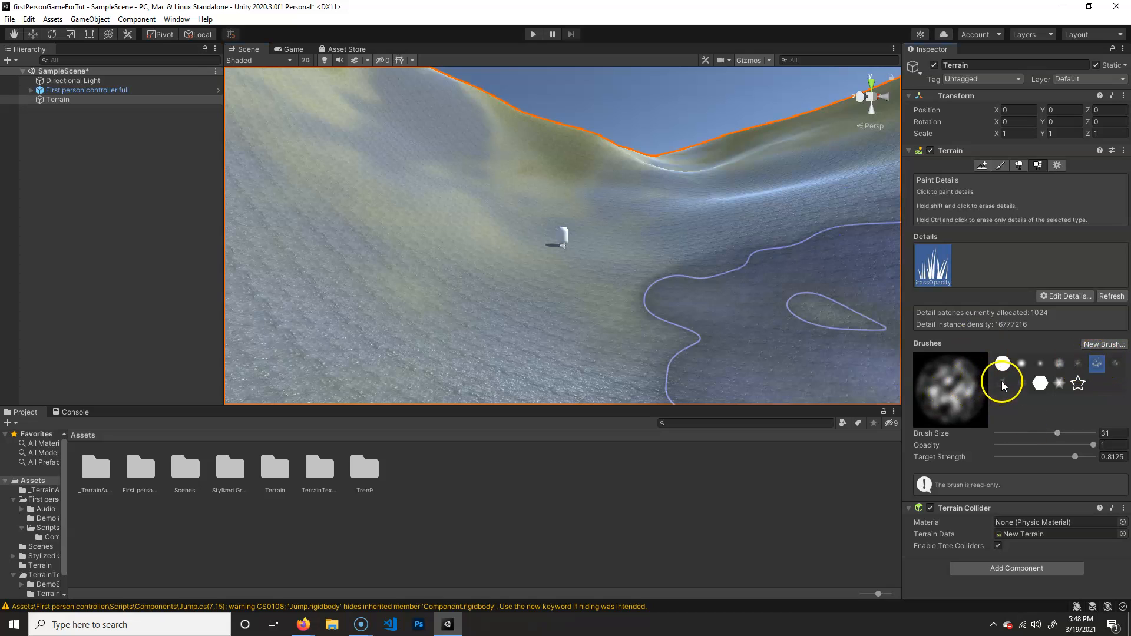
left_click(1004, 385)
left_click(1119, 364)
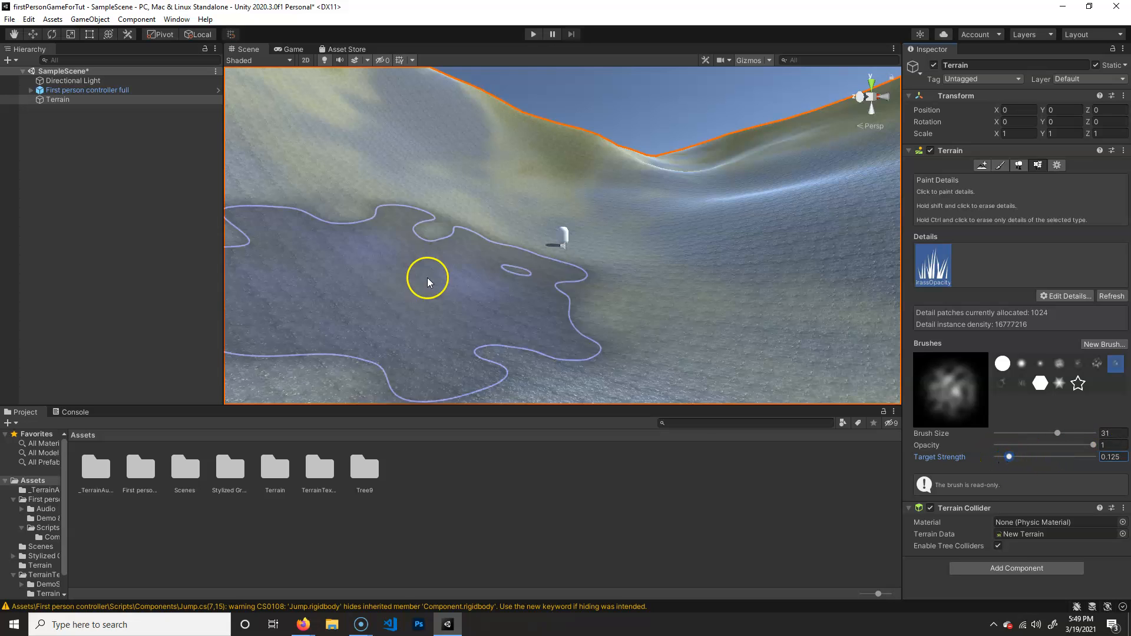
left_click_drag(425, 277, 687, 429)
scroll(548, 321, "down", 5)
mouse_move(530, 321)
left_mouse_down("alt")
mouse_move(346, 285)
mouse_move(495, 354)
left_mouse_up("alt")
left_click(617, 297)
mouse_move(584, 389)
left_mouse_down("alt")
mouse_move(379, 353)
mouse_move(364, 303)
mouse_move(391, 281)
mouse_move(498, 331)
mouse_move(538, 315)
mouse_move(576, 197)
left_mouse_up("alt")
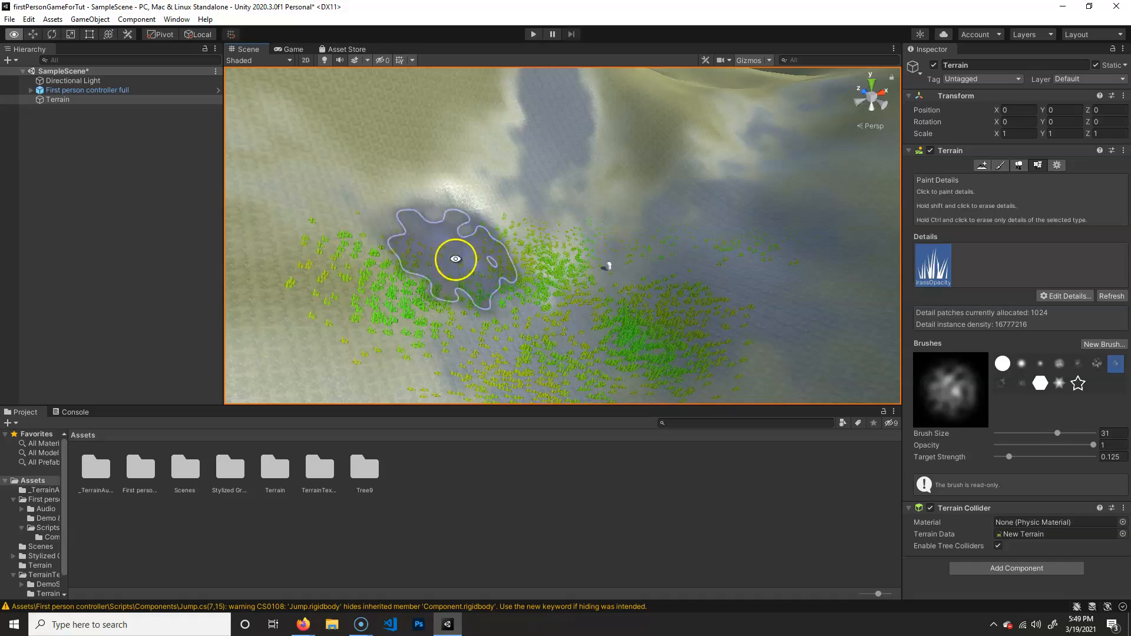
Extend the sparse grass across the slopes surrounding the player capsule.
scroll(458, 258, "up", 2)
scroll(601, 283, "up", 1)
left_click(631, 292)
left_click(507, 121)
mouse_move(352, 194)
left_mouse_down("alt")
mouse_move(467, 232)
mouse_move(538, 356)
mouse_move(636, 321)
left_mouse_up("alt")
right_click_drag(636, 320, 578, 320, "alt")
mouse_move(434, 194)
left_mouse_down()
mouse_move(472, 299)
mouse_move(586, 384)
mouse_move(731, 318)
left_mouse_up()
middle_click_drag(731, 318, 601, 250)
right_click_drag(601, 250, 520, 286, "alt")
left_click_drag(520, 286, 648, 341, "alt")
right_click_drag(649, 341, 783, 329, "alt")
left_click_drag(783, 328, 697, 296, "alt")
right_click_drag(697, 295, 642, 307, "alt")
Paint more GrassOpacity grass into the thinly covered ground on the slope beside the player capsule.
left_click(935, 261)
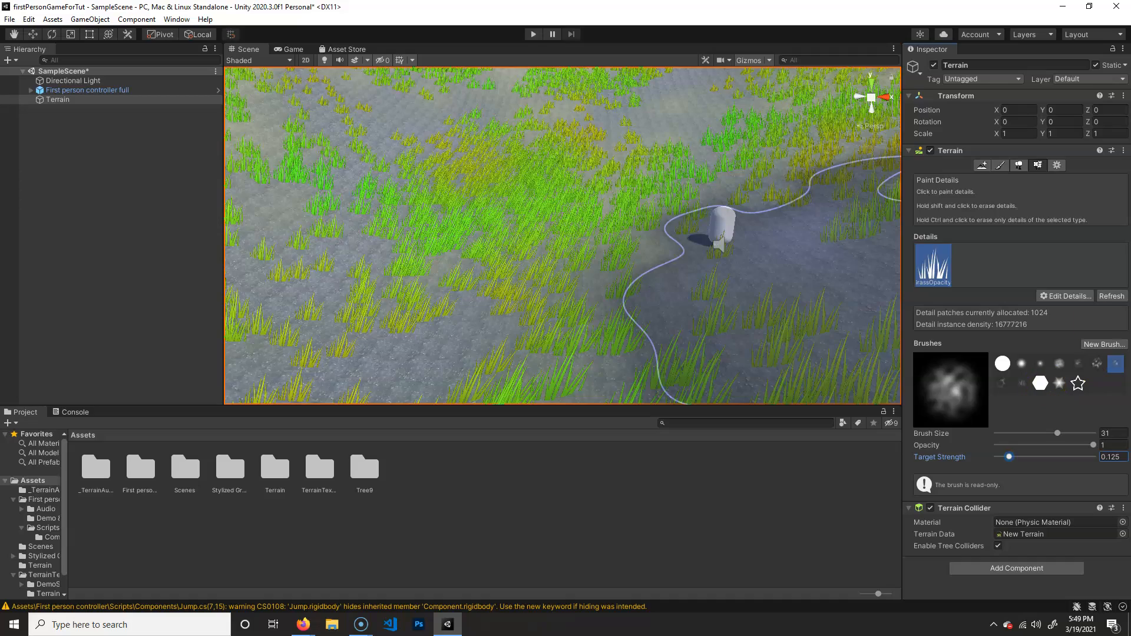
right_click_drag(557, 263, 490, 250, "alt")
left_click_drag(554, 324, 664, 285, "alt")
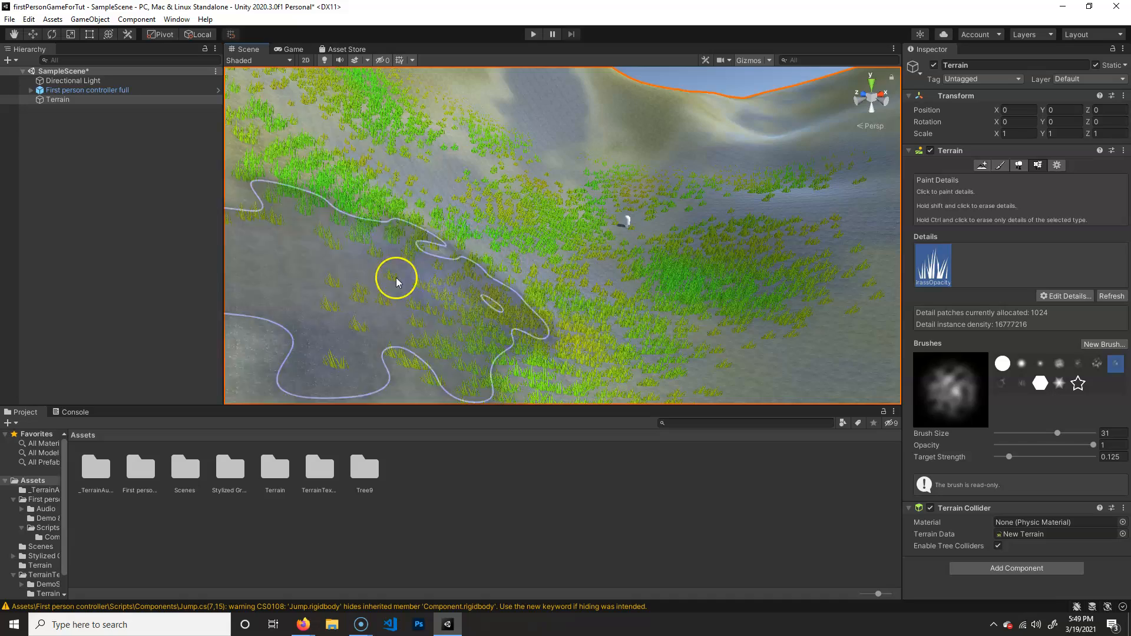
right_click_drag(396, 281, 642, 237, "alt")
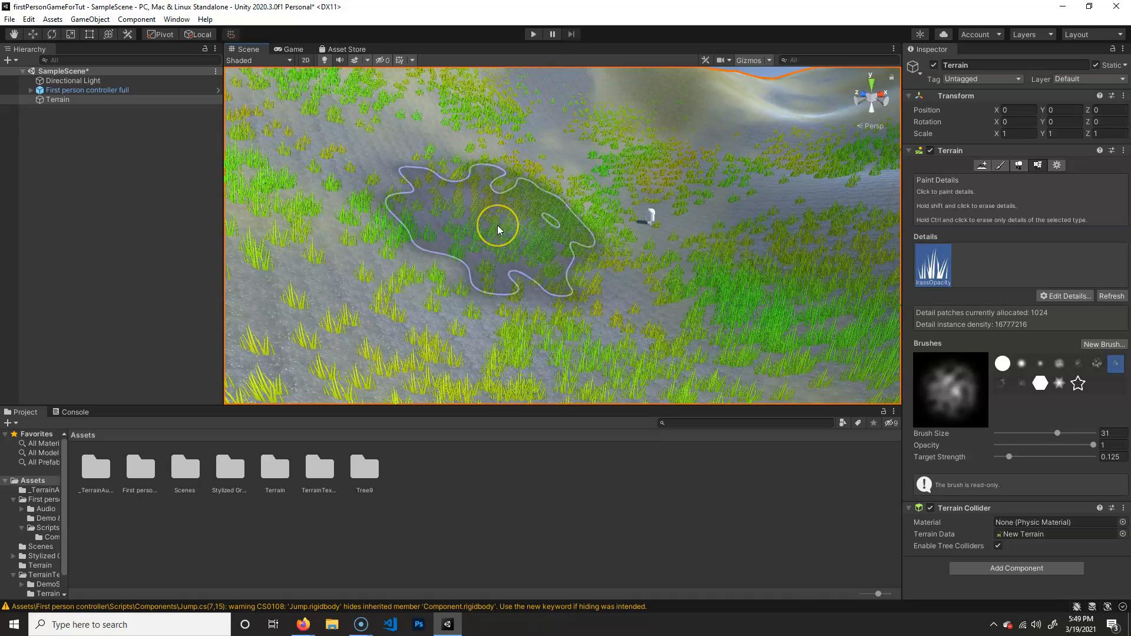
right_click_drag(588, 245, 540, 245, "alt")
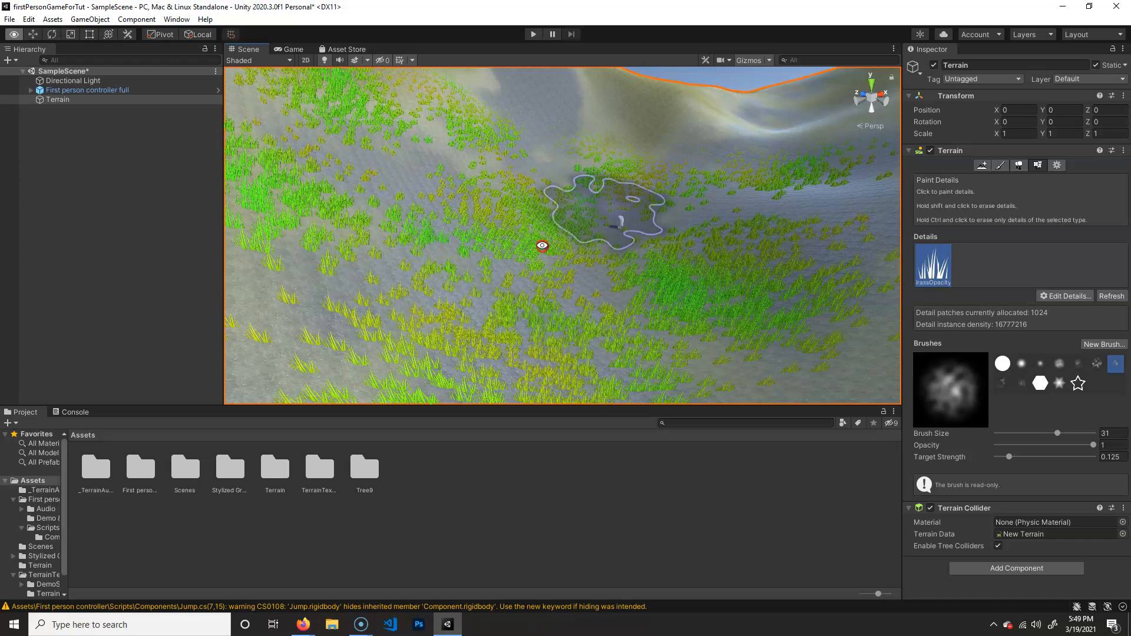
Add the Tree9_2 prefab to the terrain's paintable trees with a bend factor of 0.
left_click(1020, 167)
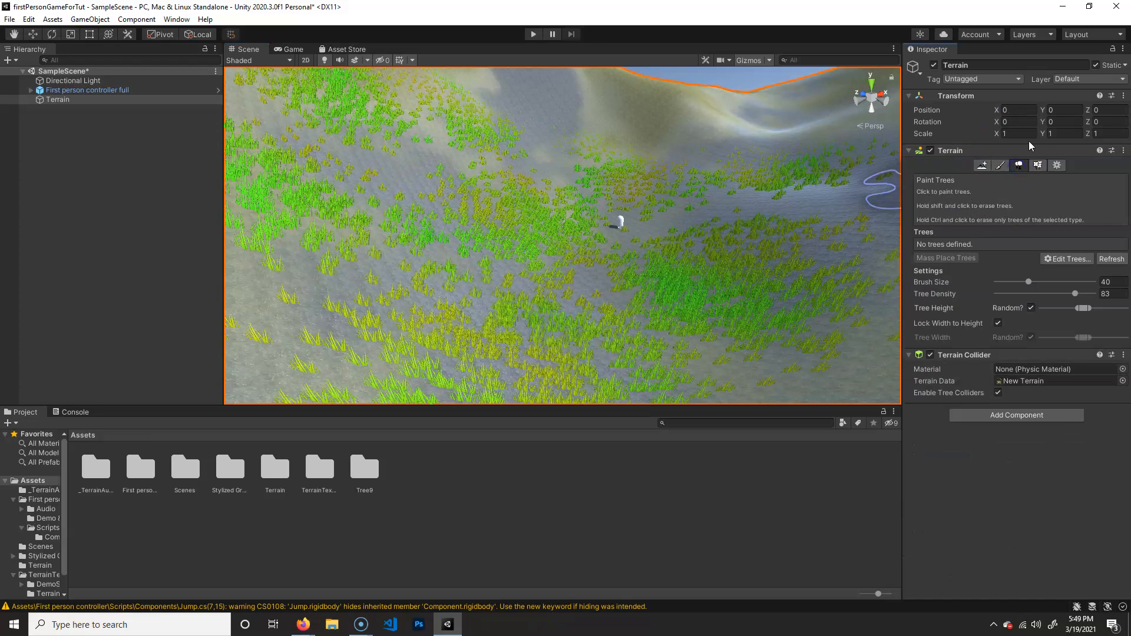
left_click(1068, 260)
left_click(1079, 263)
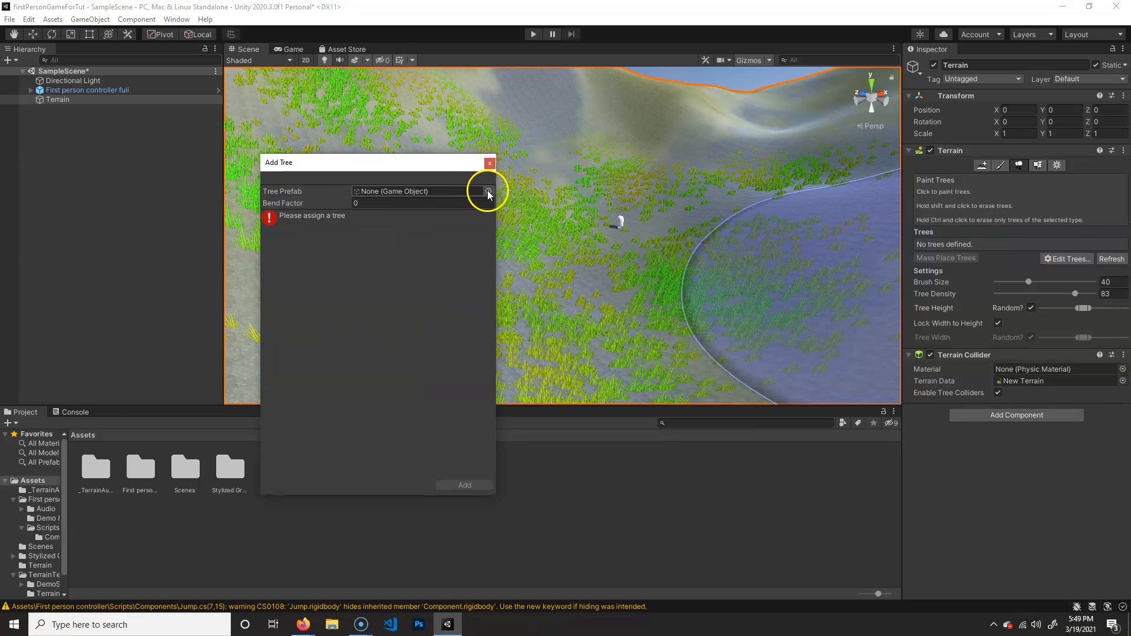
left_click(489, 192)
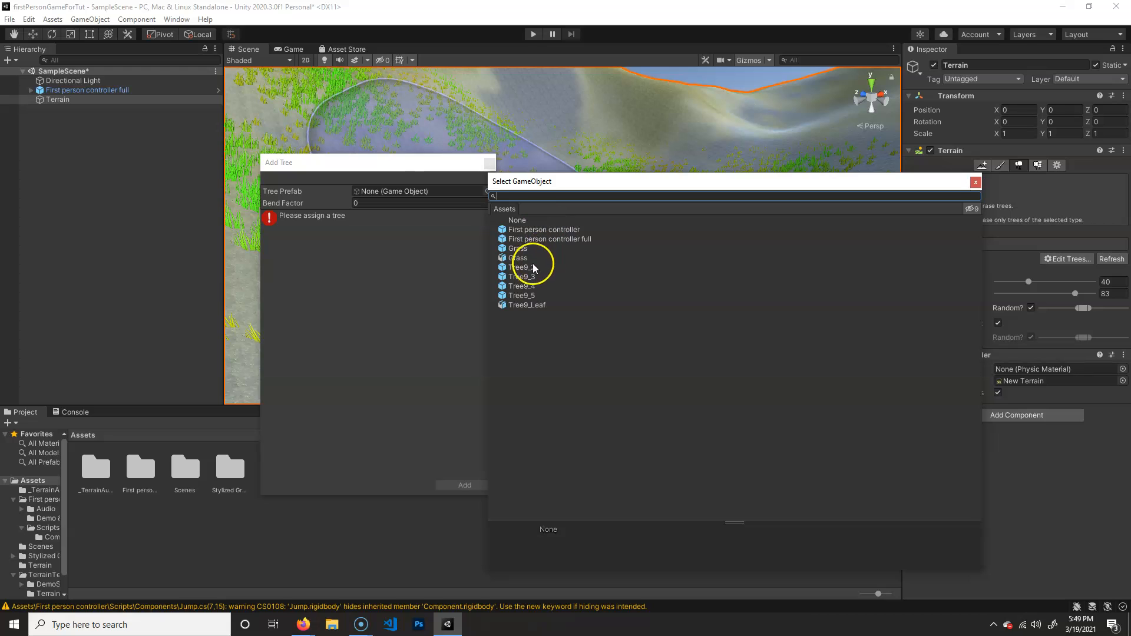
left_click(521, 268)
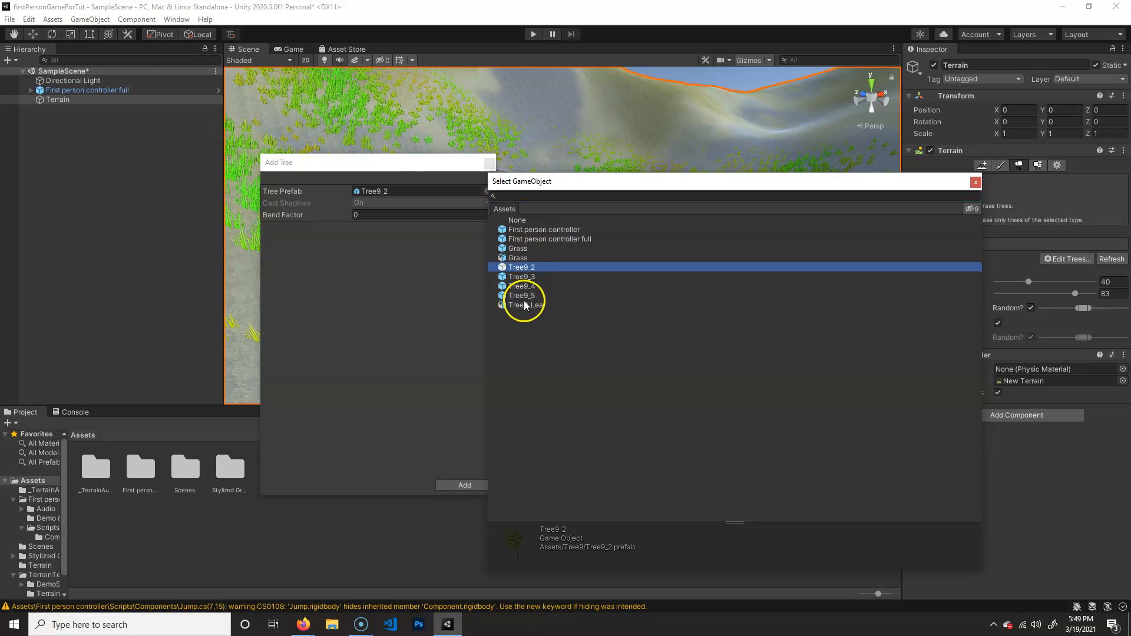
double_click(525, 271)
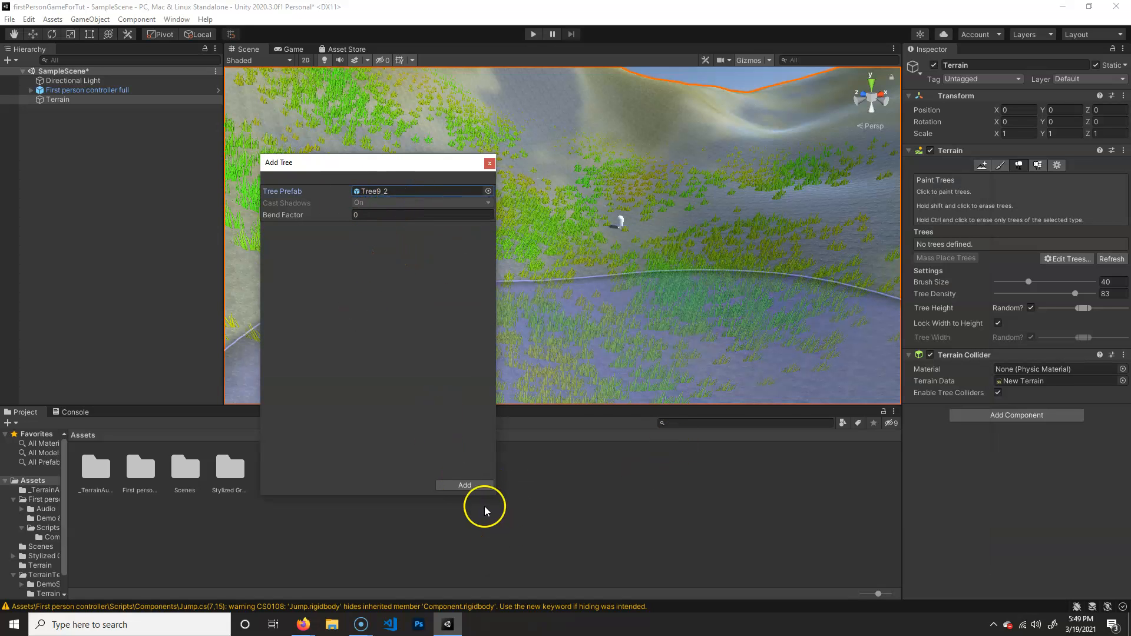
left_click(468, 487)
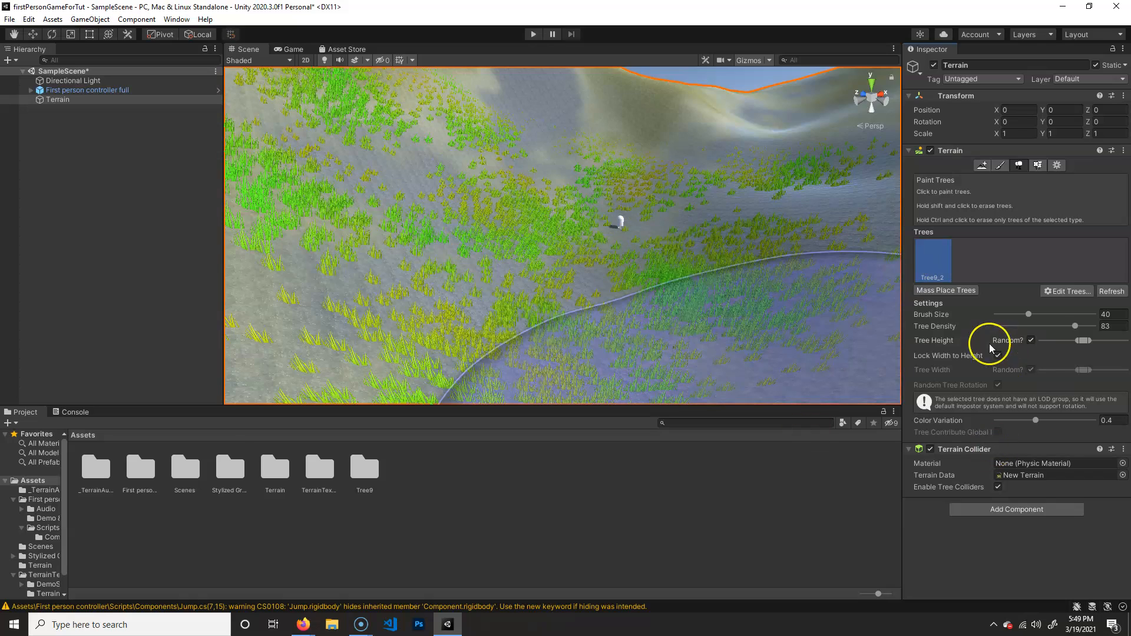
Try painting a cluster of Tree9_2 trees beside the player capsule at brush size 40 and tree density 83, and undo it.
left_click(465, 202)
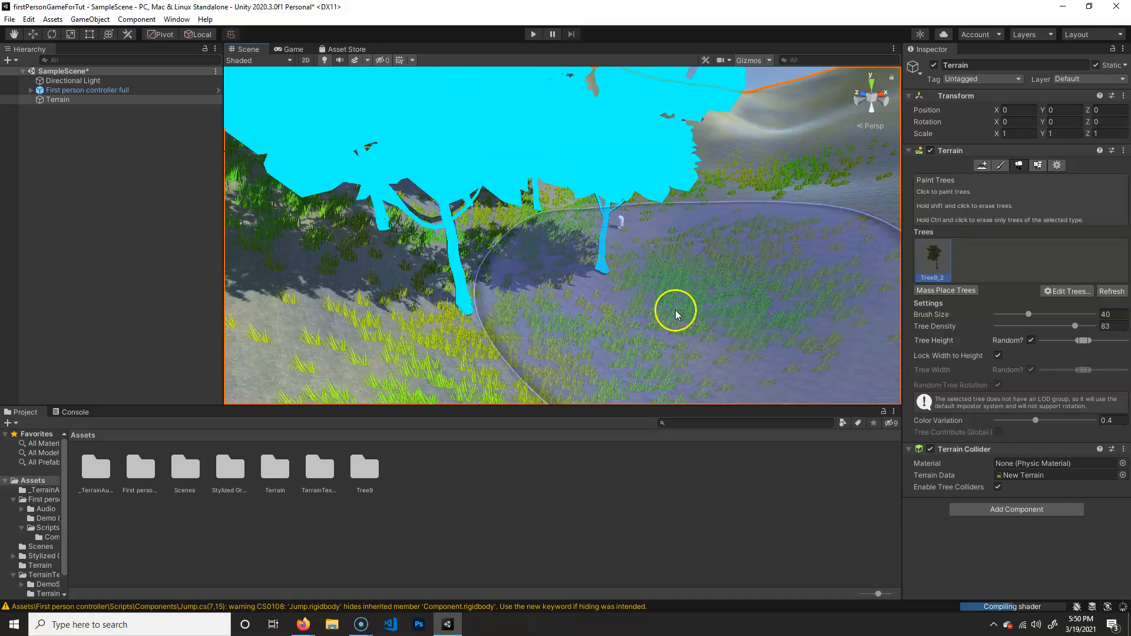
right_click_drag(644, 256, 495, 253, "alt")
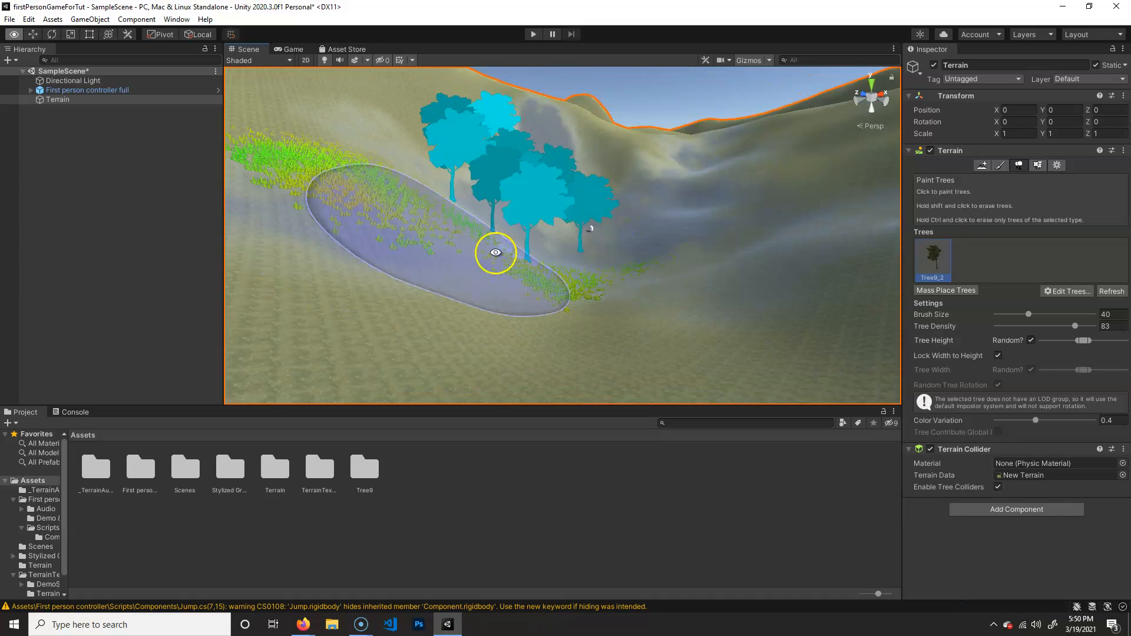
left_click_drag(495, 253, 479, 296, "alt")
mouse_move(479, 296)
right_mouse_down("alt")
mouse_move(403, 308)
mouse_move(476, 310)
right_mouse_up("alt")
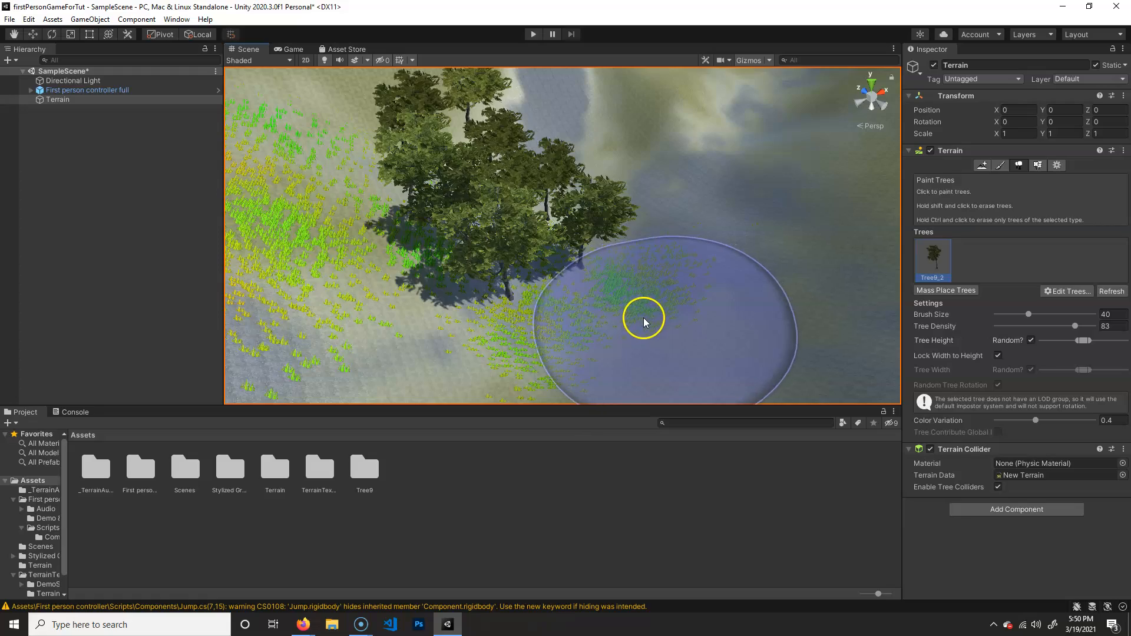
right_click_drag(526, 285, 813, 295, "alt")
left_click_drag(813, 295, 701, 227, "alt")
right_click_drag(518, 254, 302, 246, "alt")
left_click_drag(471, 244, 503, 281, "alt")
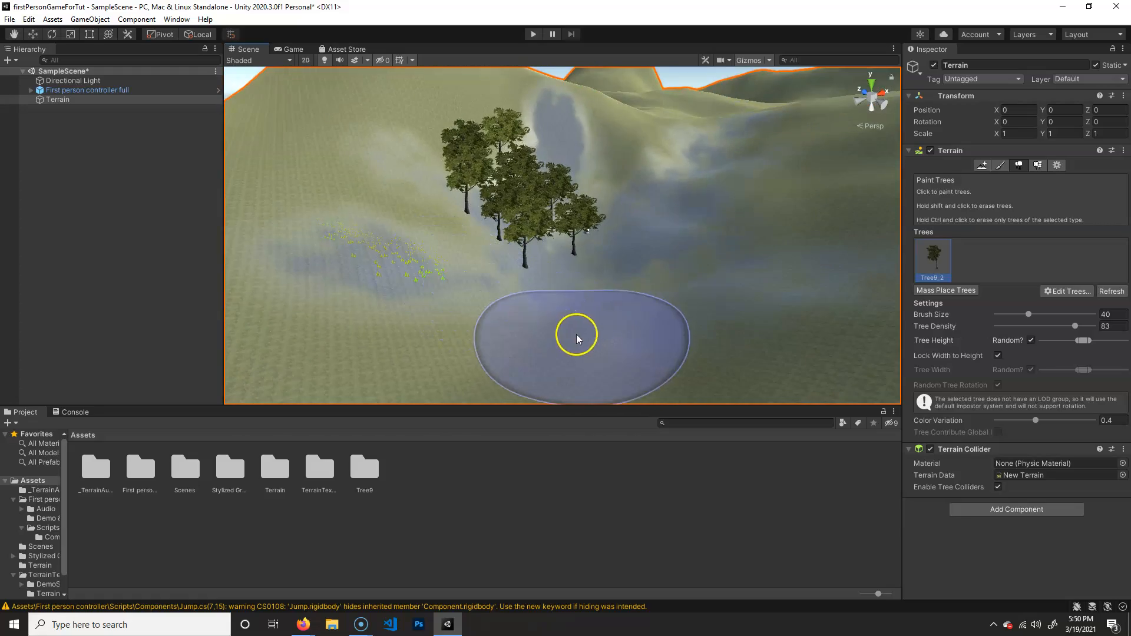
key("ctrl+z")
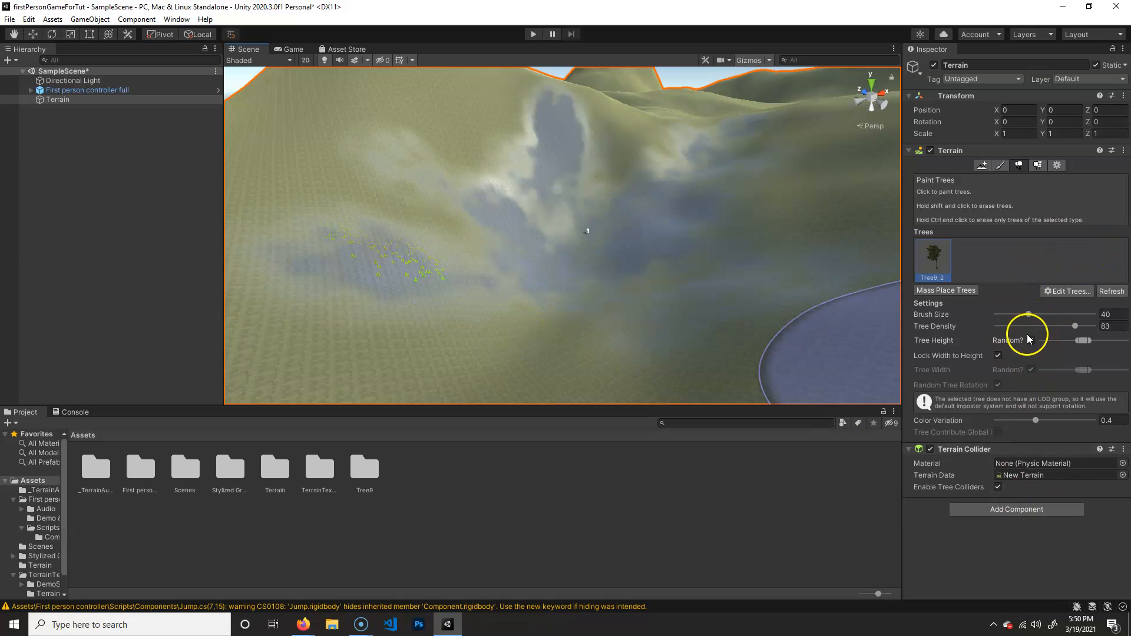
Set the tree brush size to 1 and tree density to 100, and widen the random tree height range.
left_click_drag(1076, 325, 1097, 325)
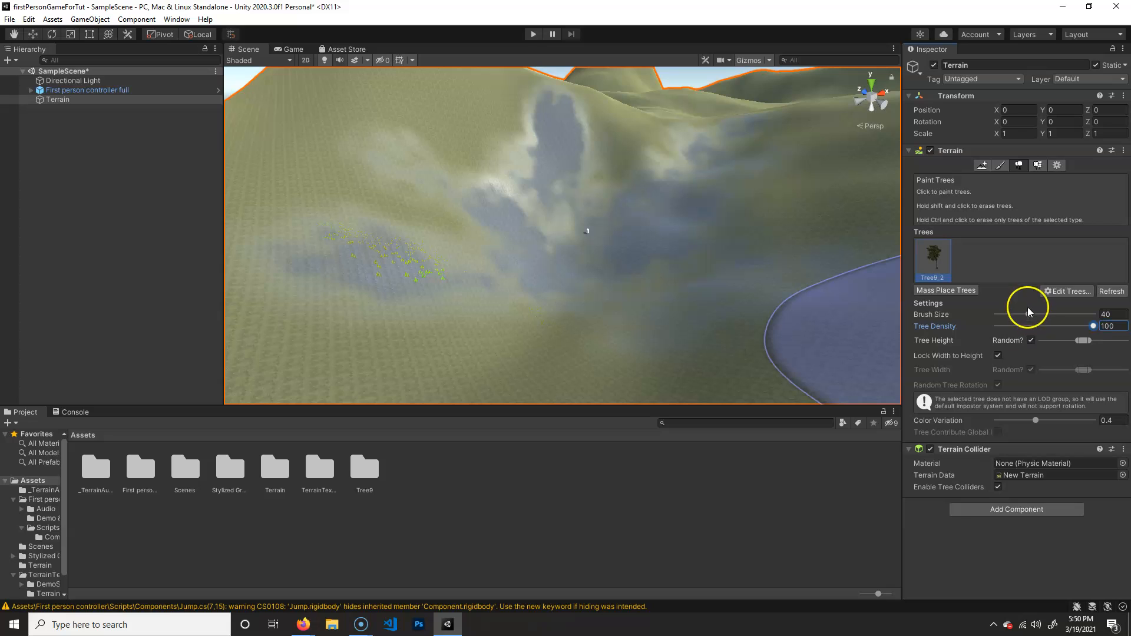
left_click(1109, 315)
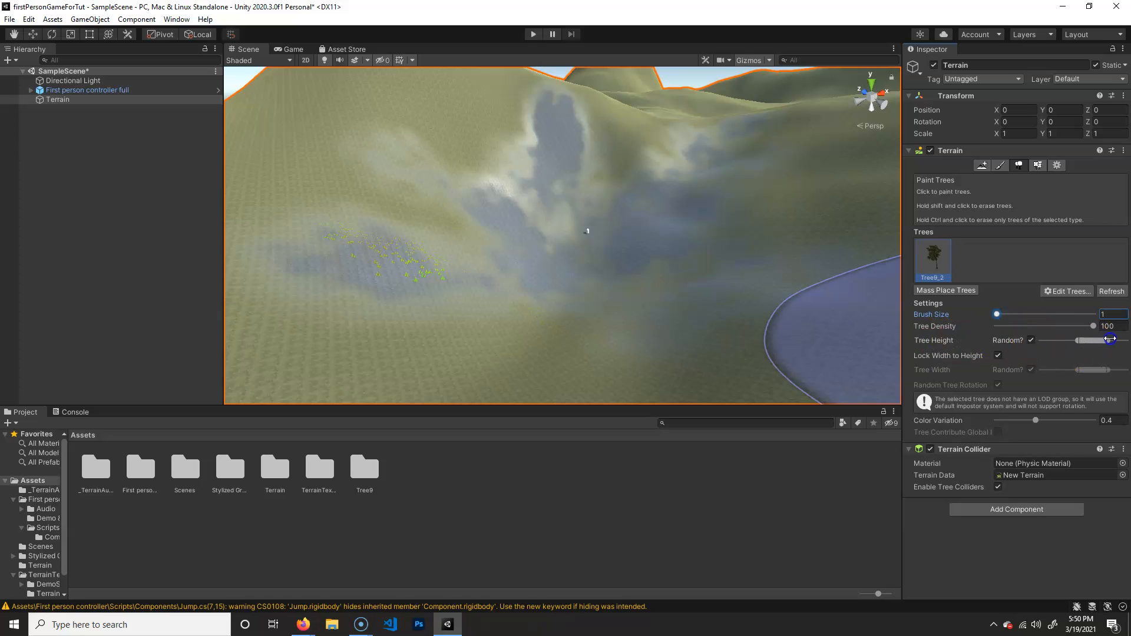
left_click_drag(1076, 341, 1059, 340)
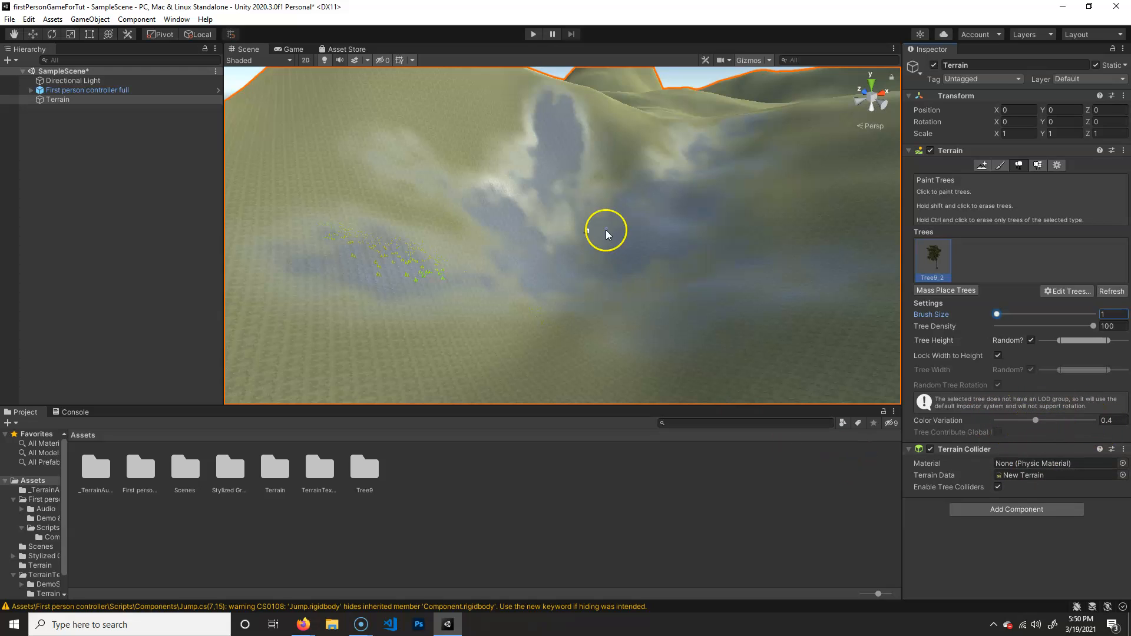
Place individual Tree9_2 trees across the grassy slope beside the player capsule.
scroll(621, 240, "up", 6)
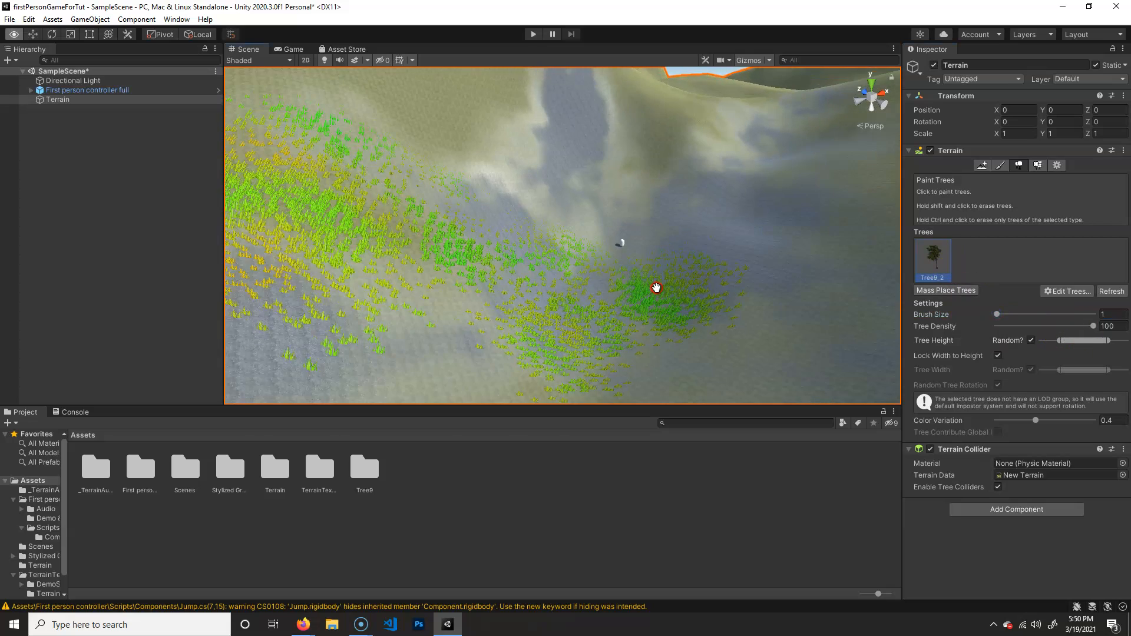
right_click_drag(642, 327, 638, 323)
left_click(577, 219)
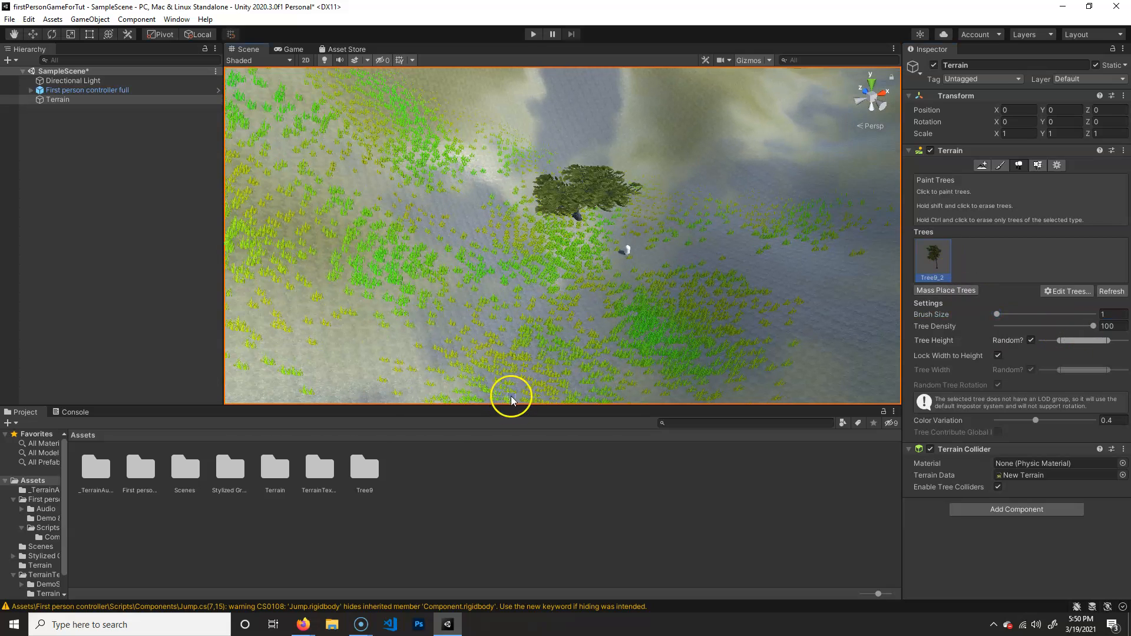
left_click(479, 232)
left_click(484, 320)
key("s")
right_click_drag(484, 320, 493, 276)
left_click(449, 218)
left_click(458, 219)
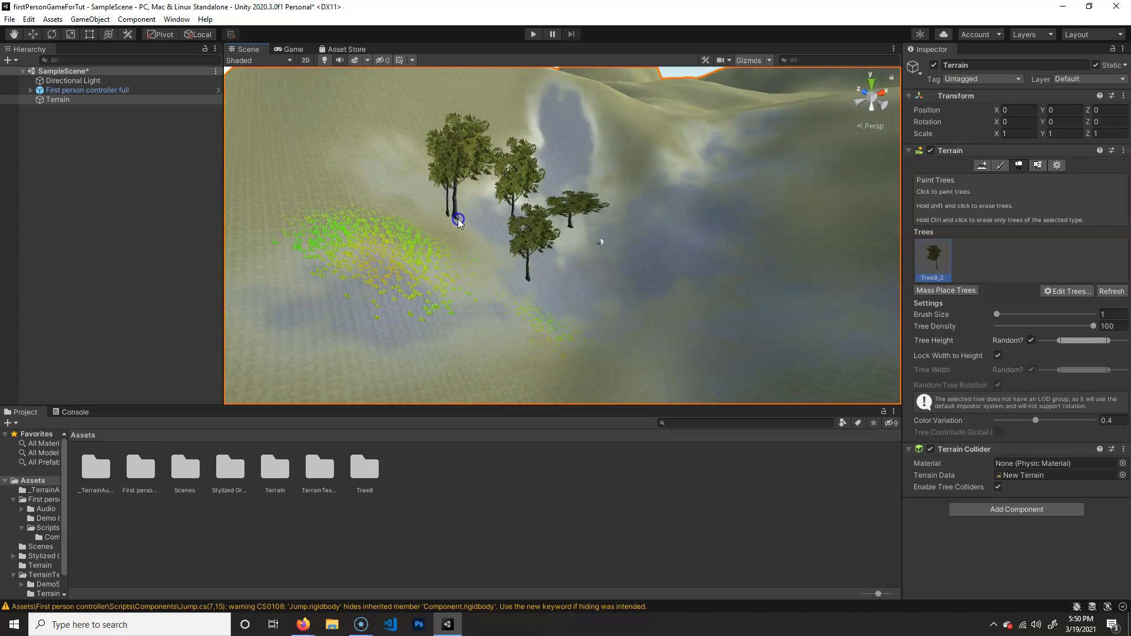
left_click(424, 269)
left_click(479, 319)
Place more Tree9_2 trees up the hillside above the grove.
scroll(425, 266, "down", 5)
middle_click_drag(405, 270, 463, 299)
right_click_drag(463, 299, 463, 297)
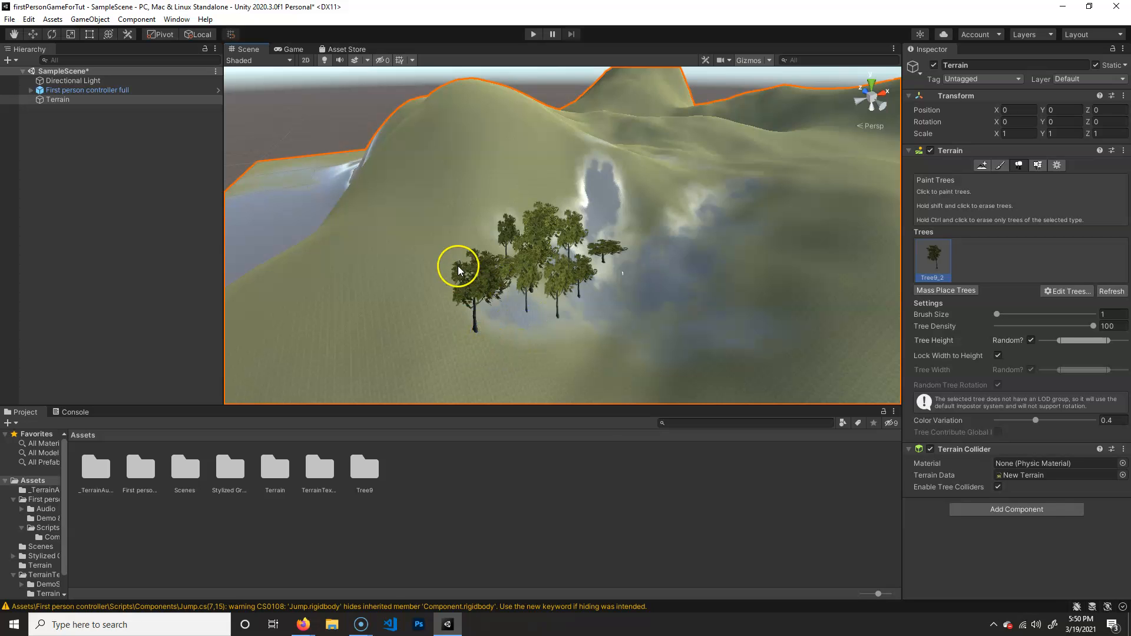
left_click_drag(470, 267, 582, 309, "alt")
left_click(464, 204)
mouse_move(526, 168)
middle_mouse_down()
mouse_move(562, 212)
mouse_move(613, 242)
middle_mouse_up()
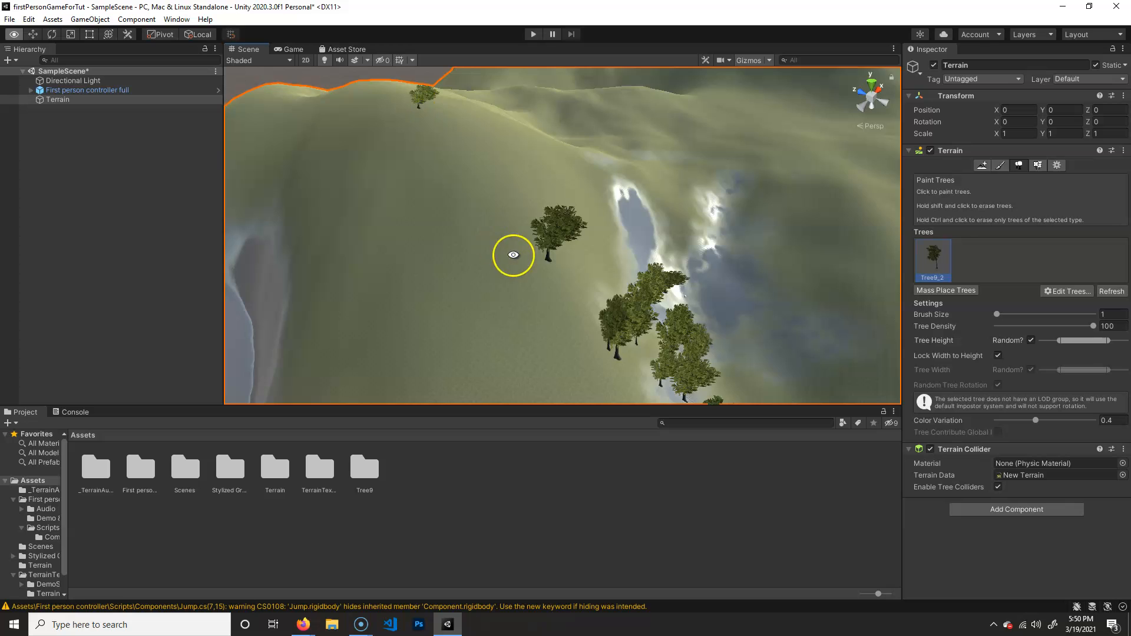
Inspect the grove from several angles and place another Tree9_2 tree at its lower edge.
right_click_drag(514, 255, 478, 214)
right_click_drag(493, 299, 549, 284)
right_click_drag(651, 371, 401, 301)
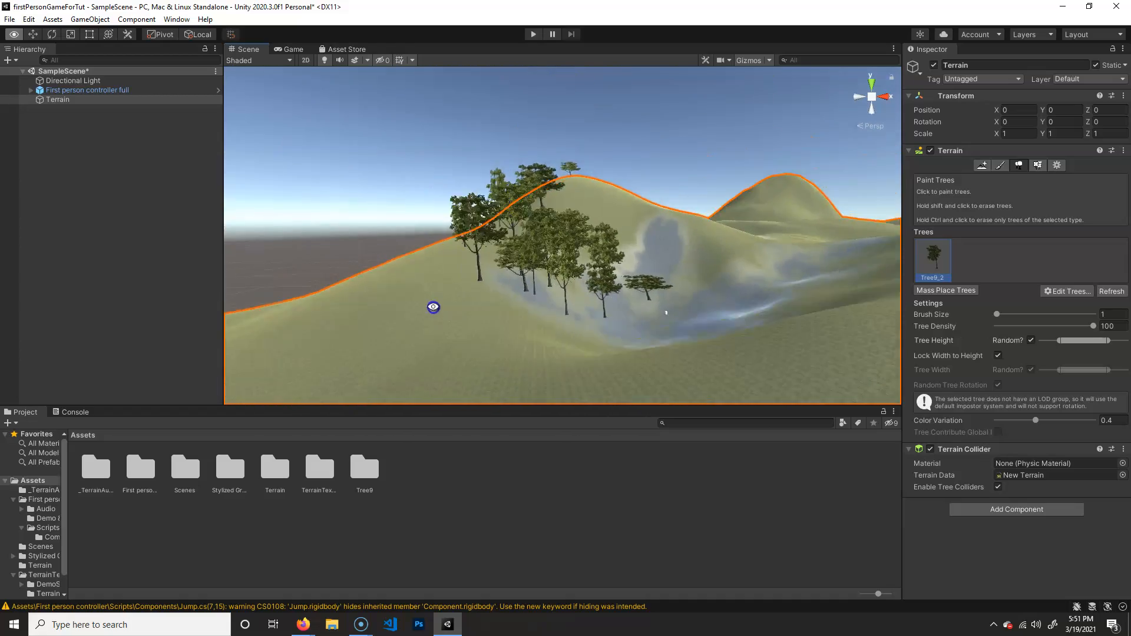
right_click_drag(508, 316, 778, 335)
key("w")
key("s")
key("w")
key("s")
left_click_drag(747, 335, 662, 284, "alt")
right_click_drag(624, 259, 311, 231, "alt")
left_click_drag(311, 231, 594, 309, "alt")
left_click(587, 265)
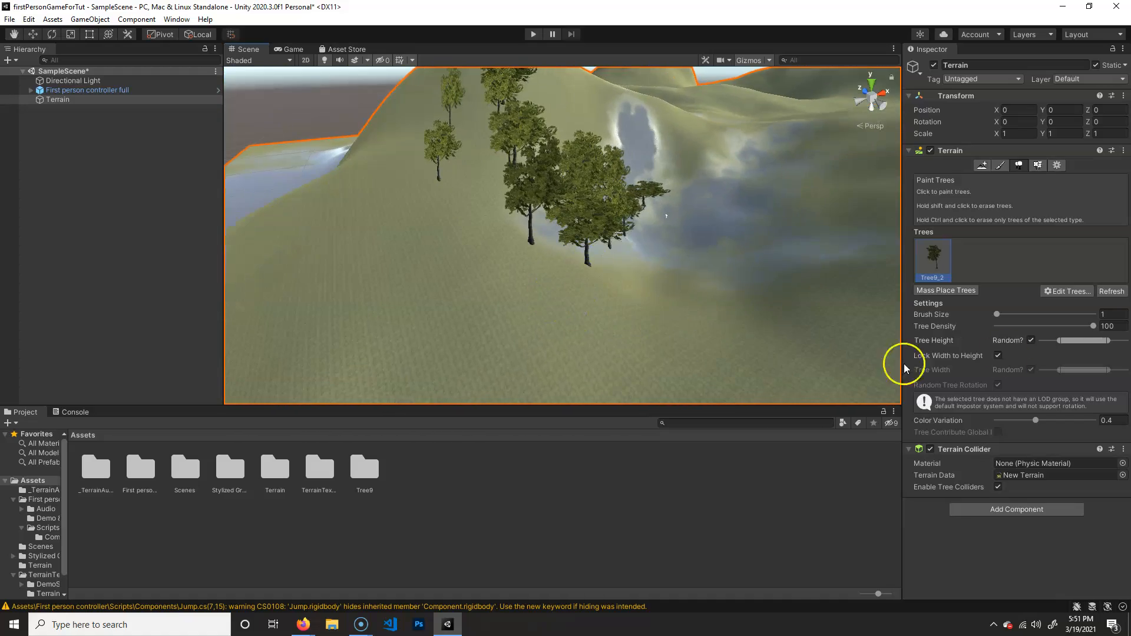
Add the Tree9_5 prefab as a second paintable tree with a bend factor of 0.
left_click(1062, 292)
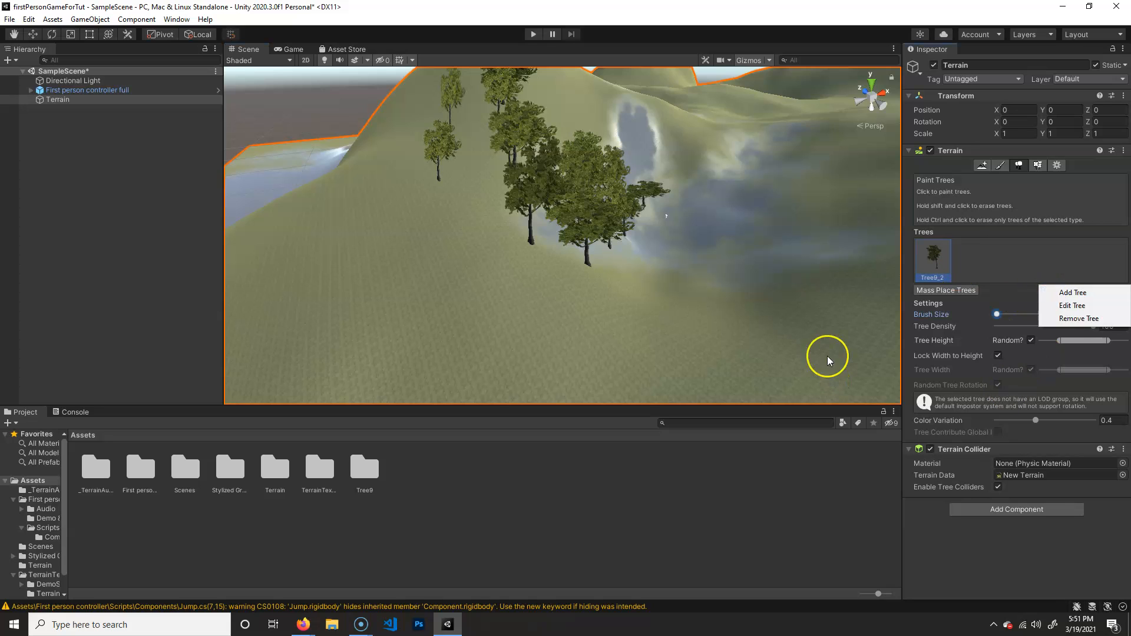
left_click(1106, 292)
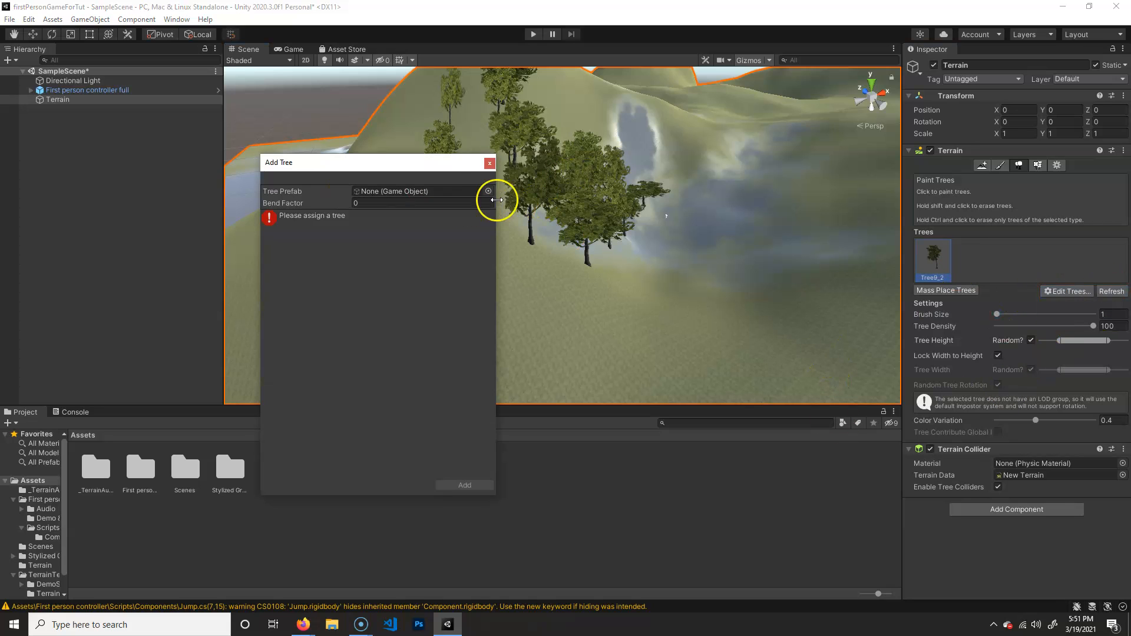
left_click(488, 191)
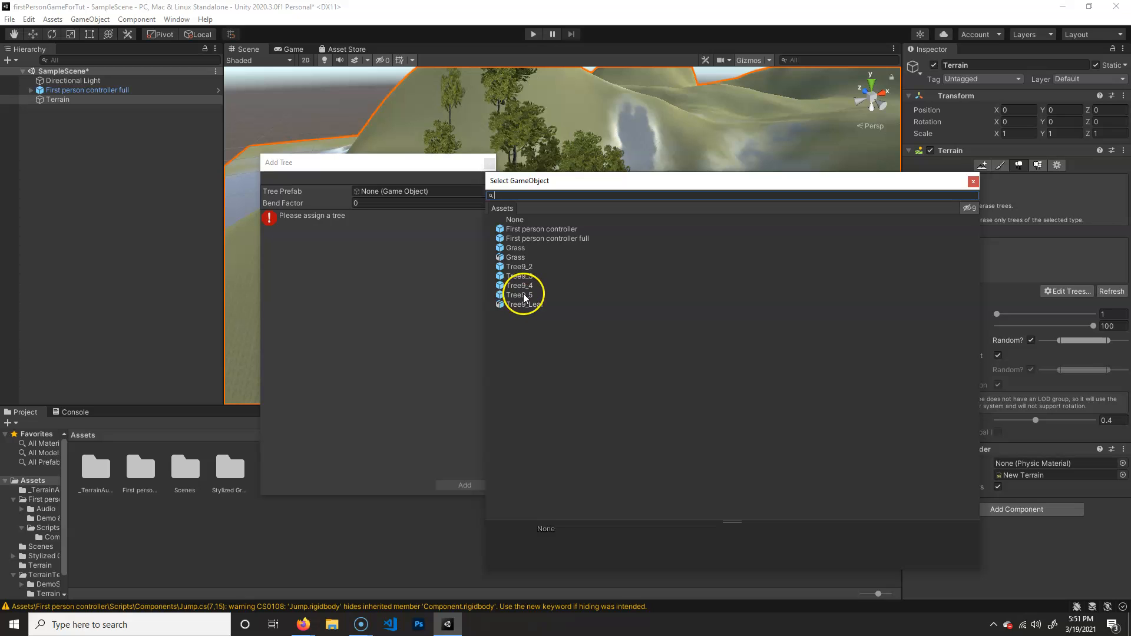
double_click(527, 295)
left_click(465, 485)
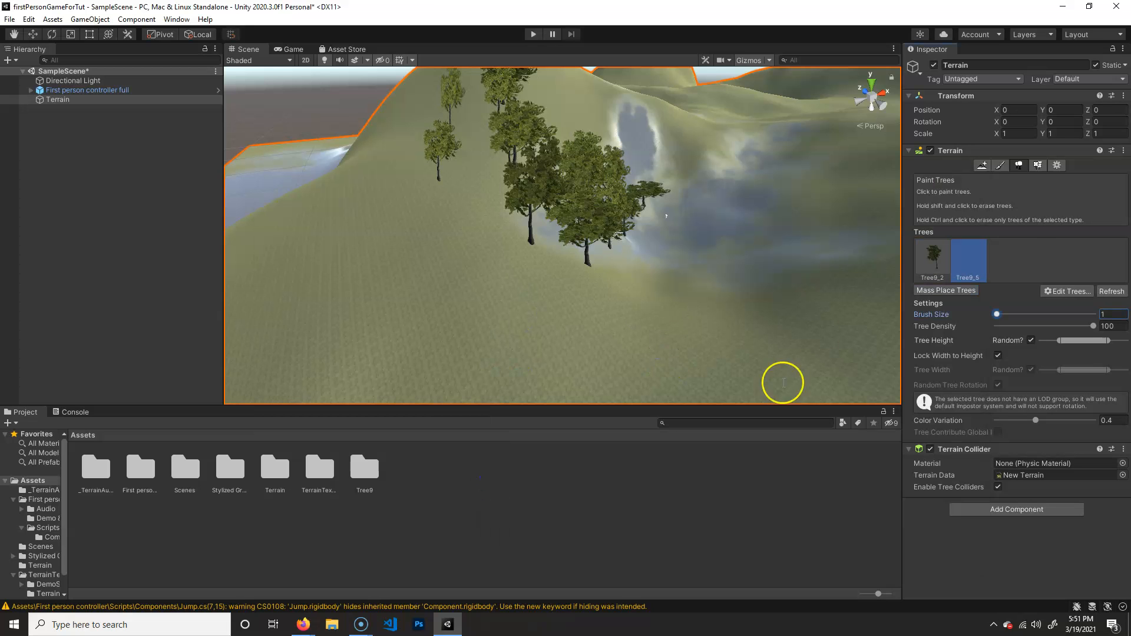
Place individual Tree9_5 trees around the Tree9_2 grove and on the surrounding slopes.
left_click(543, 263)
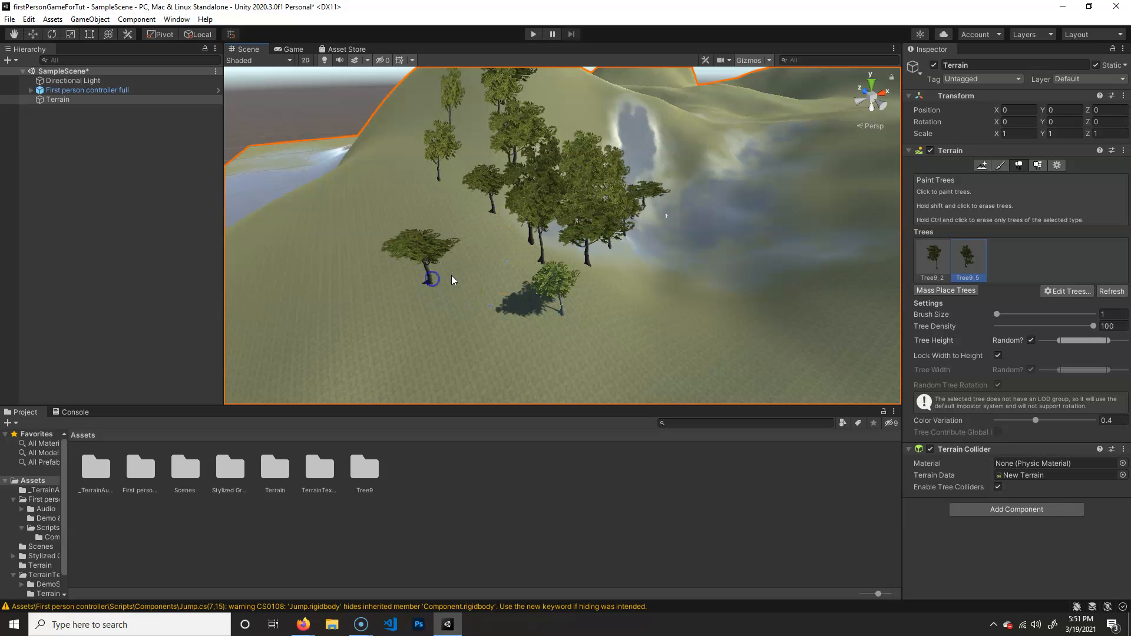
left_click_drag(488, 284, 484, 259, "alt")
left_click(702, 176)
mouse_move(577, 340)
left_mouse_down("alt")
mouse_move(630, 304)
mouse_move(770, 307)
mouse_move(566, 306)
mouse_move(580, 294)
left_mouse_up("alt")
right_click_drag(499, 309, 590, 289, "alt")
right_click_drag(429, 261, 604, 272, "alt")
mouse_move(604, 272)
middle_mouse_down()
mouse_move(599, 298)
mouse_move(515, 338)
middle_mouse_up()
left_click(402, 352)
mouse_move(406, 357)
left_mouse_down("alt")
mouse_move(525, 328)
mouse_move(556, 203)
left_mouse_up("alt")
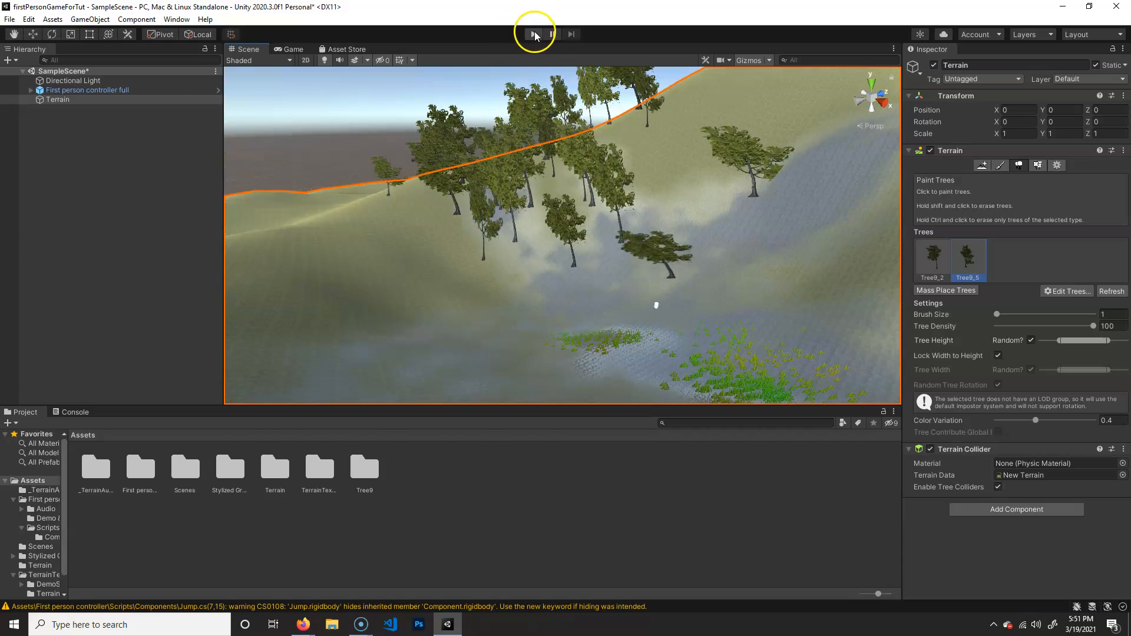
Play-test the scene by walking through the painted grass and trees, and return to editing the terrain.
left_click(534, 34)
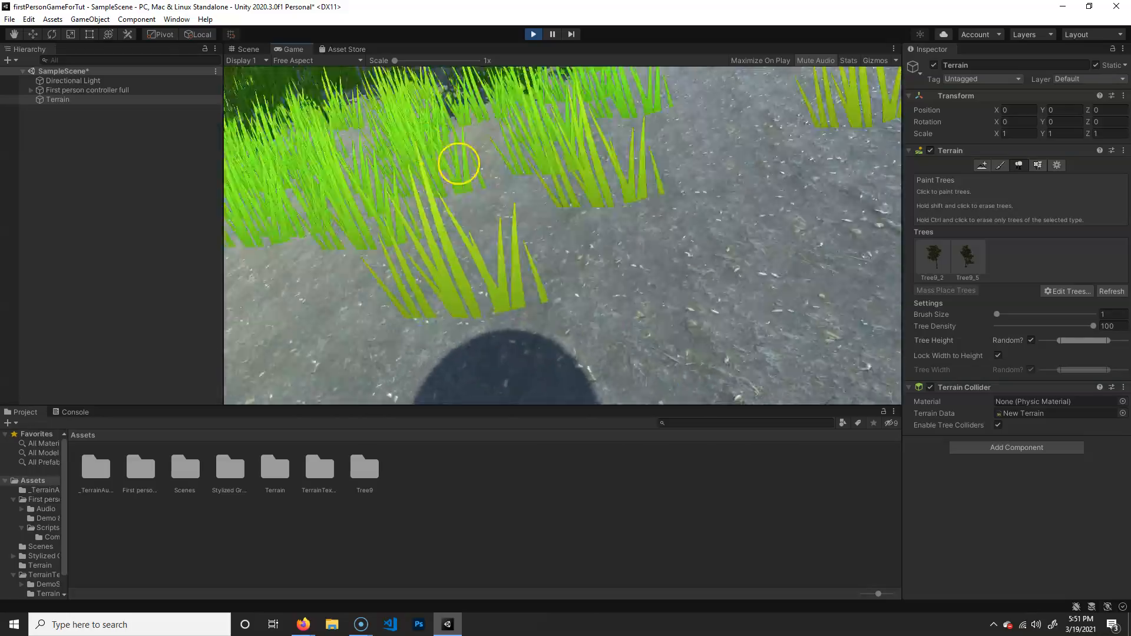
key("w")
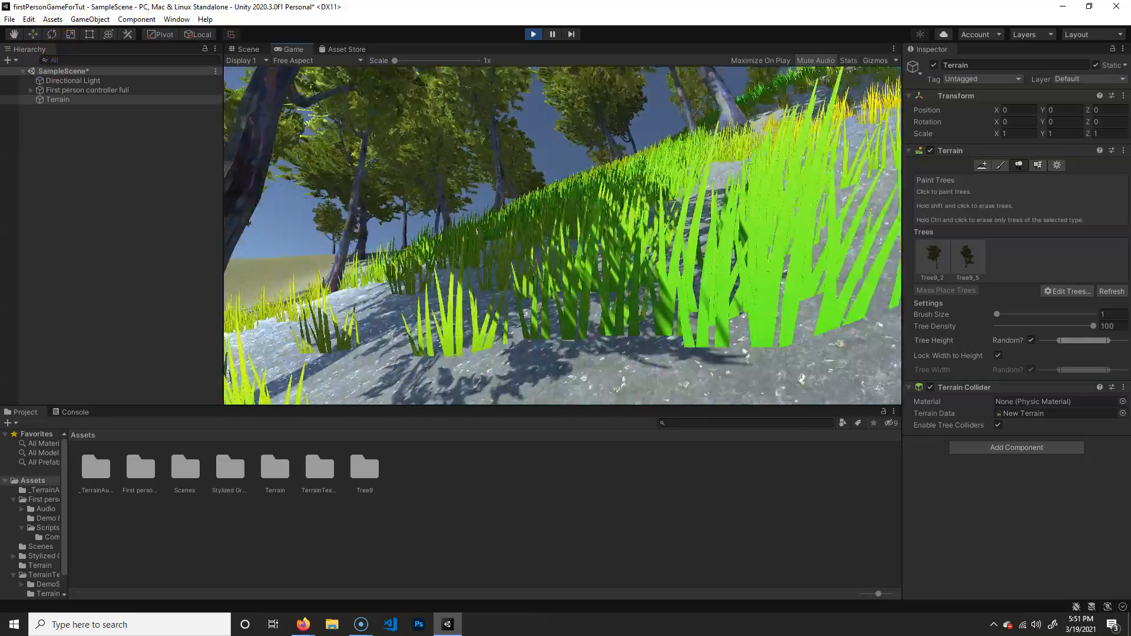
key("w")
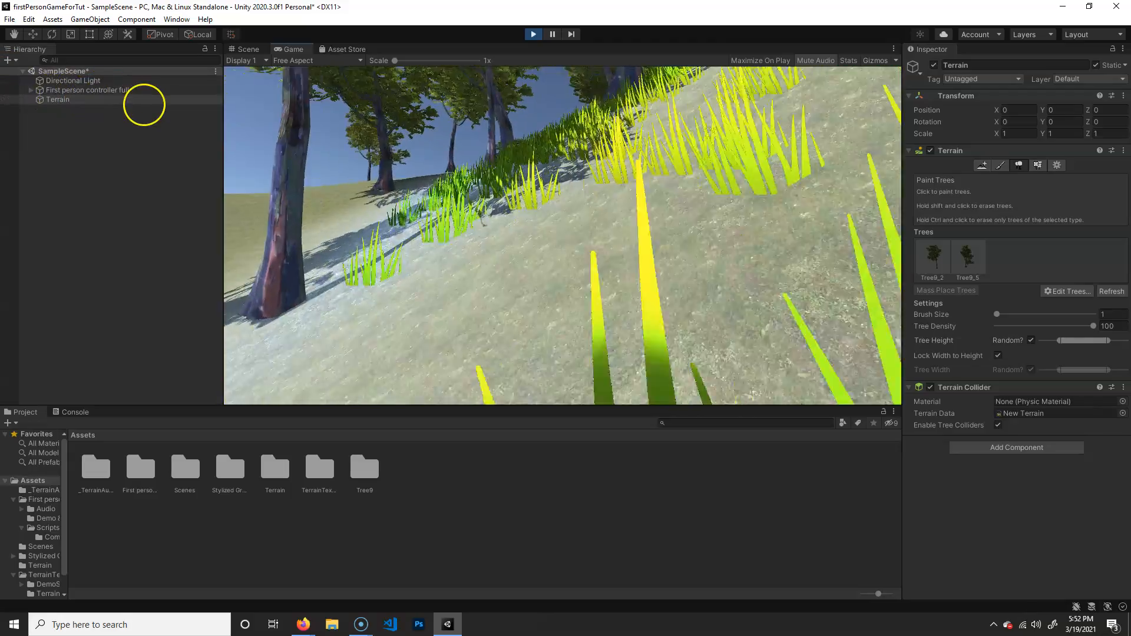
key("w")
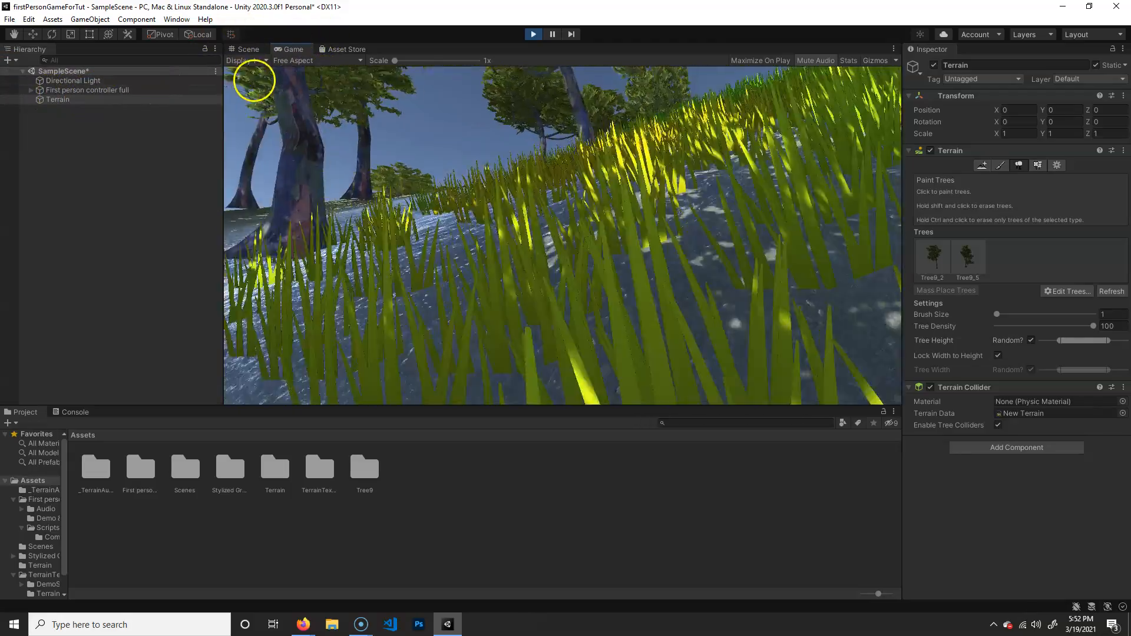
key("w")
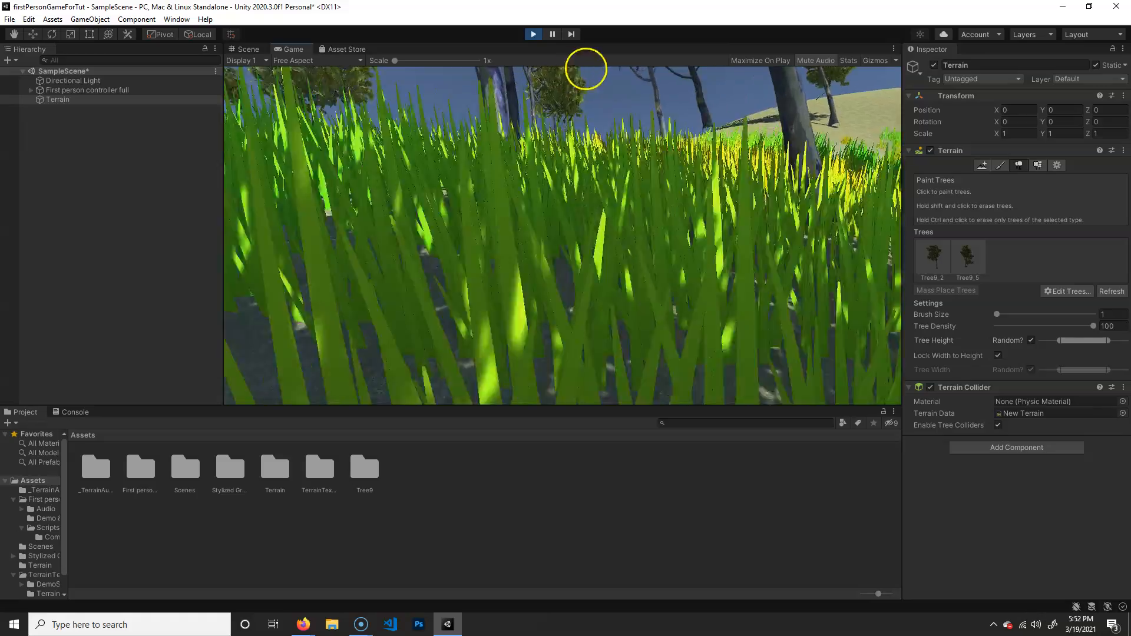
key("w")
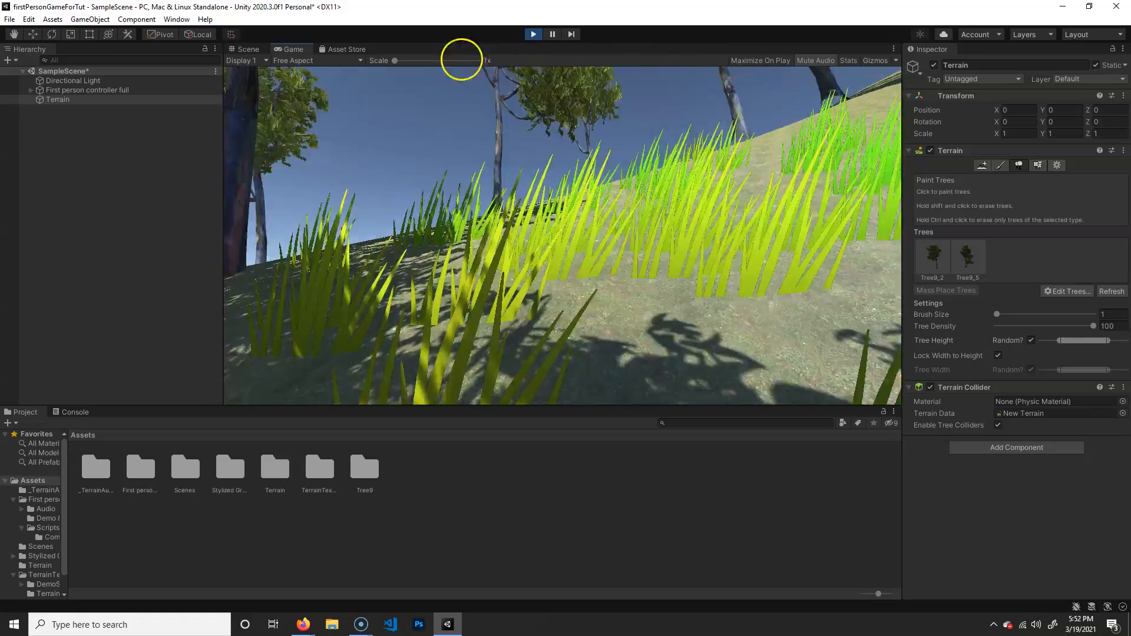
key("w")
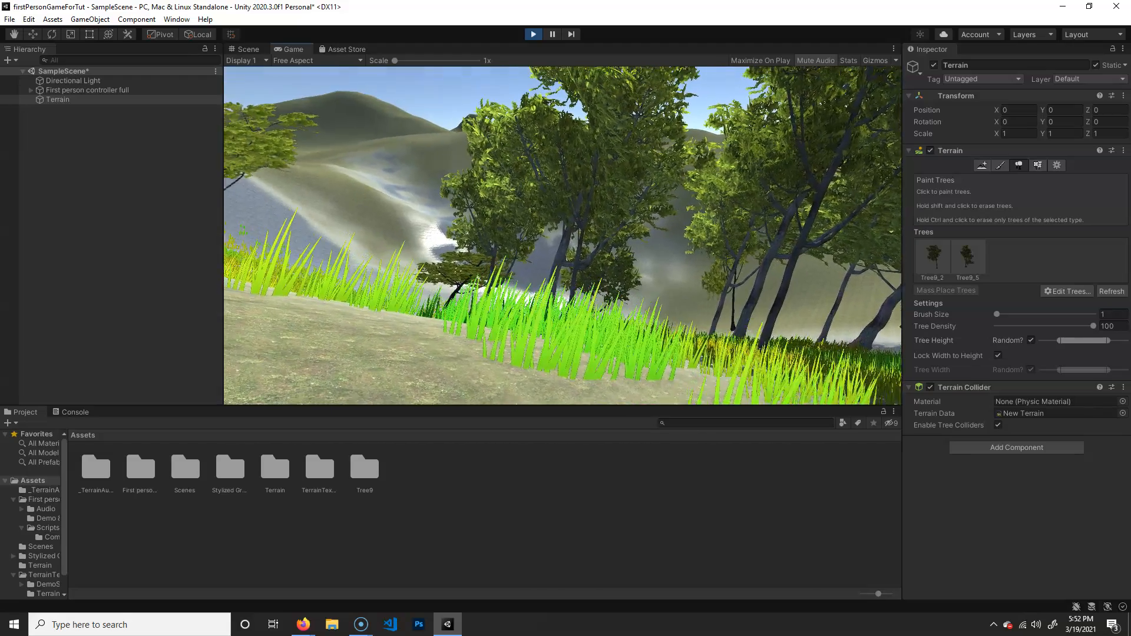
key("Escape")
left_click(534, 35)
right_click_drag(704, 289, 605, 279)
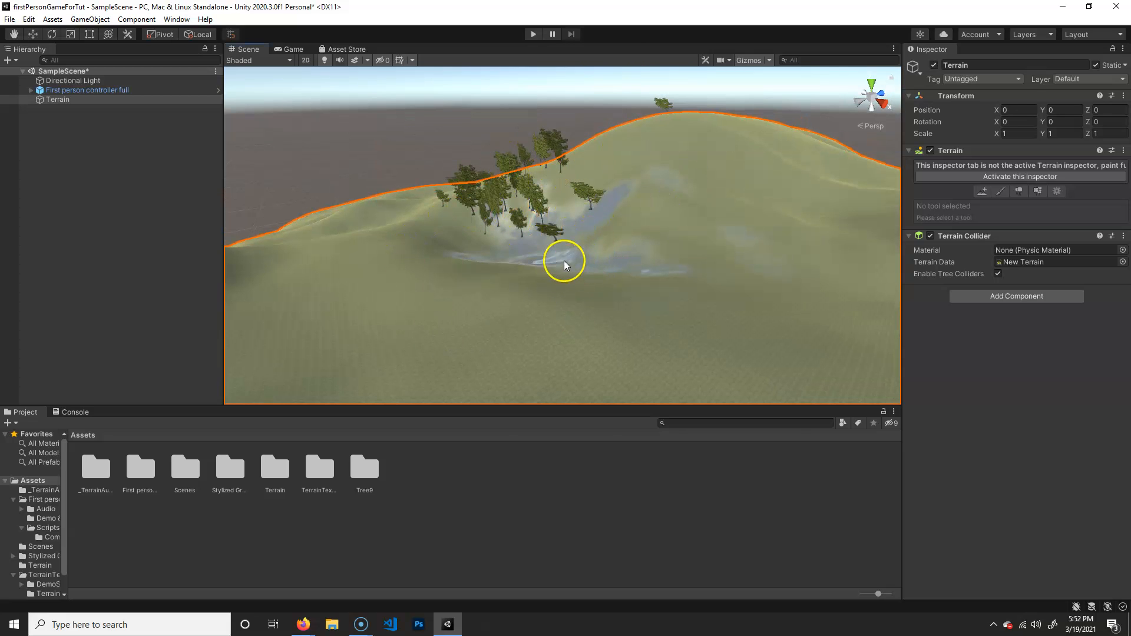
Switch to the Asset Store in the browser and search its free assets for "cabin".
mouse_move(302, 625)
left_click(462, 575)
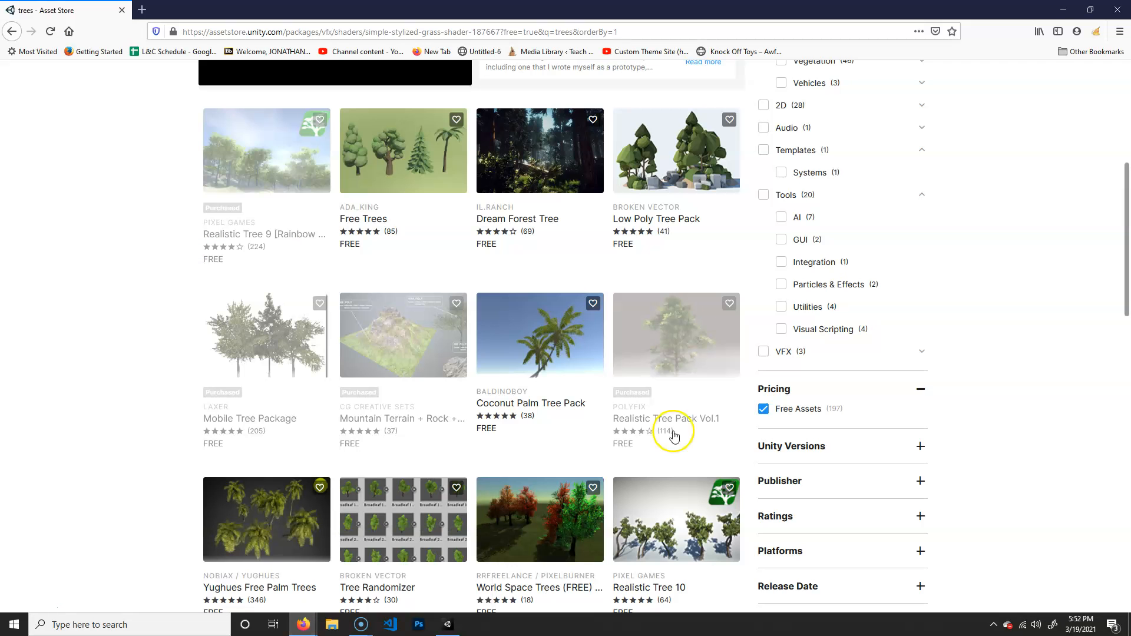
scroll(277, 141, "up", 6)
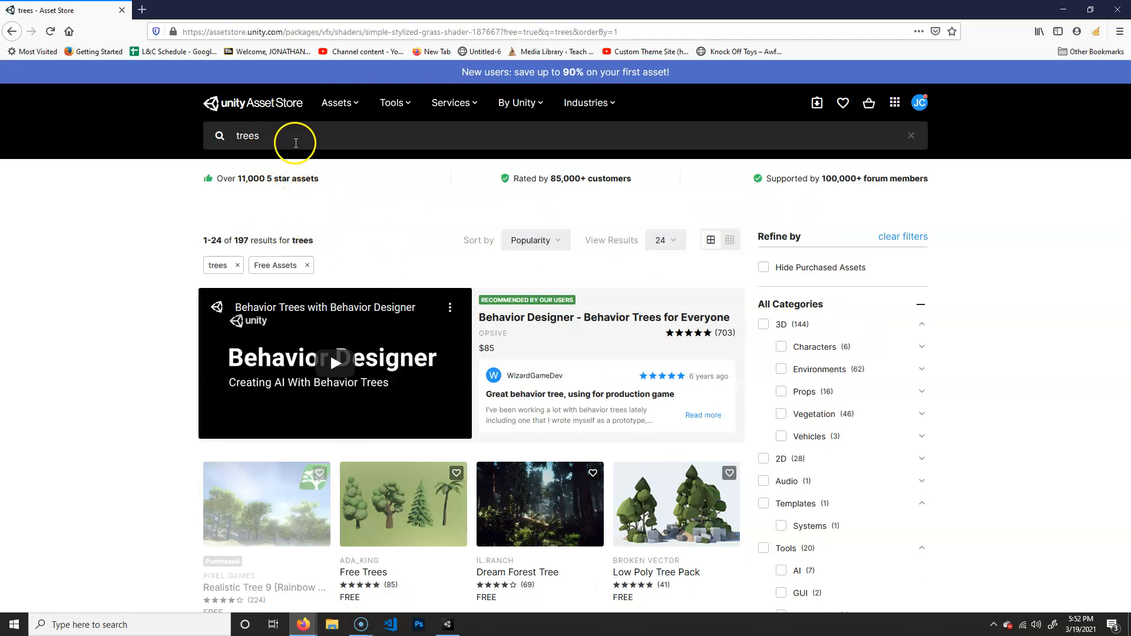
left_click(296, 143)
type("cabin")
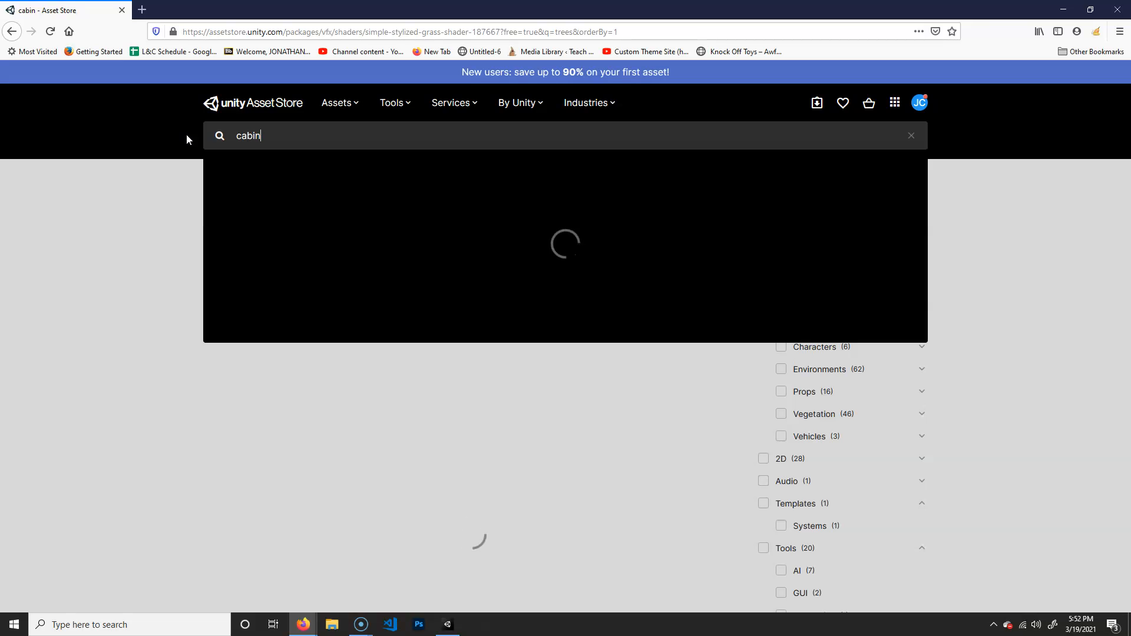
key("Return")
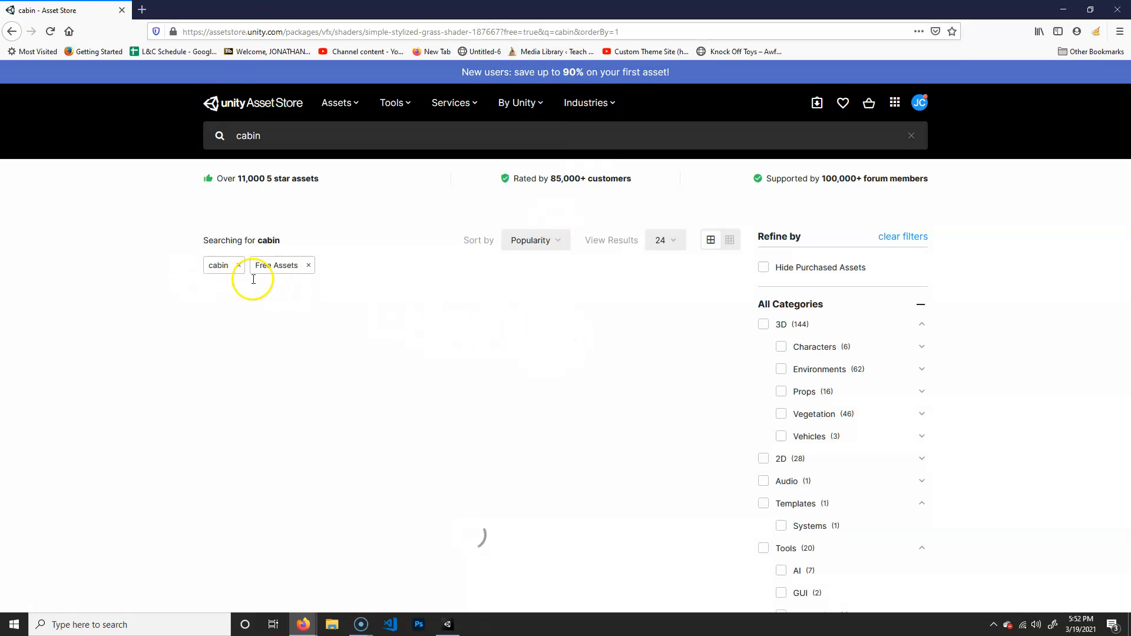
Browse the free cabin results, comparing Furnished Cabin, Wasteland Cabin and Free Hut Pack.
scroll(195, 416, "down", 3)
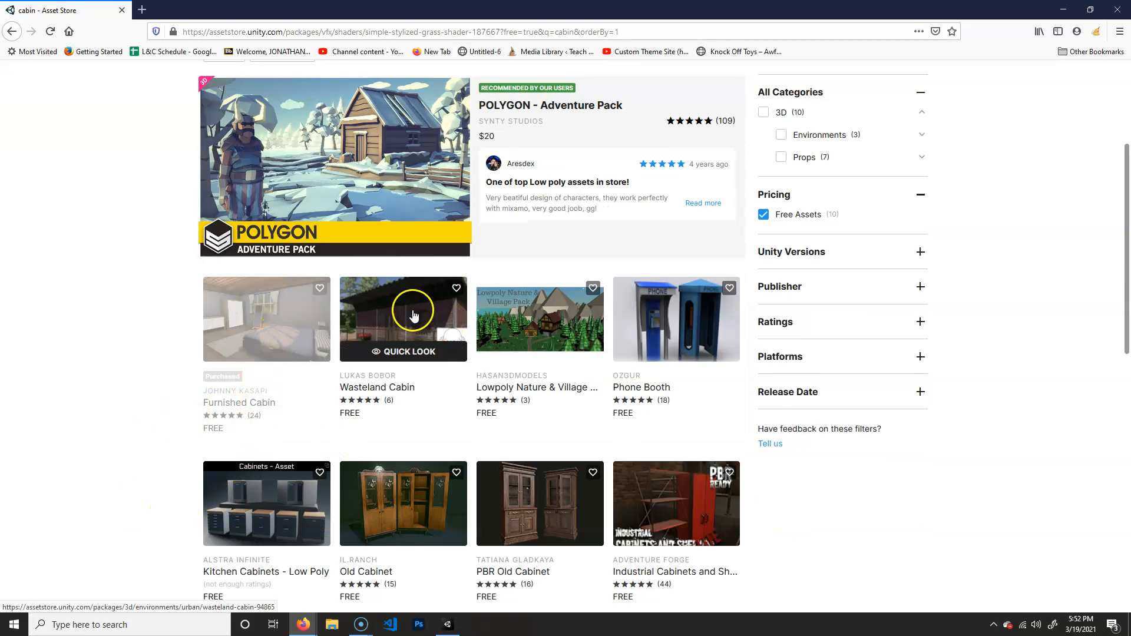
scroll(823, 539, "down", 1)
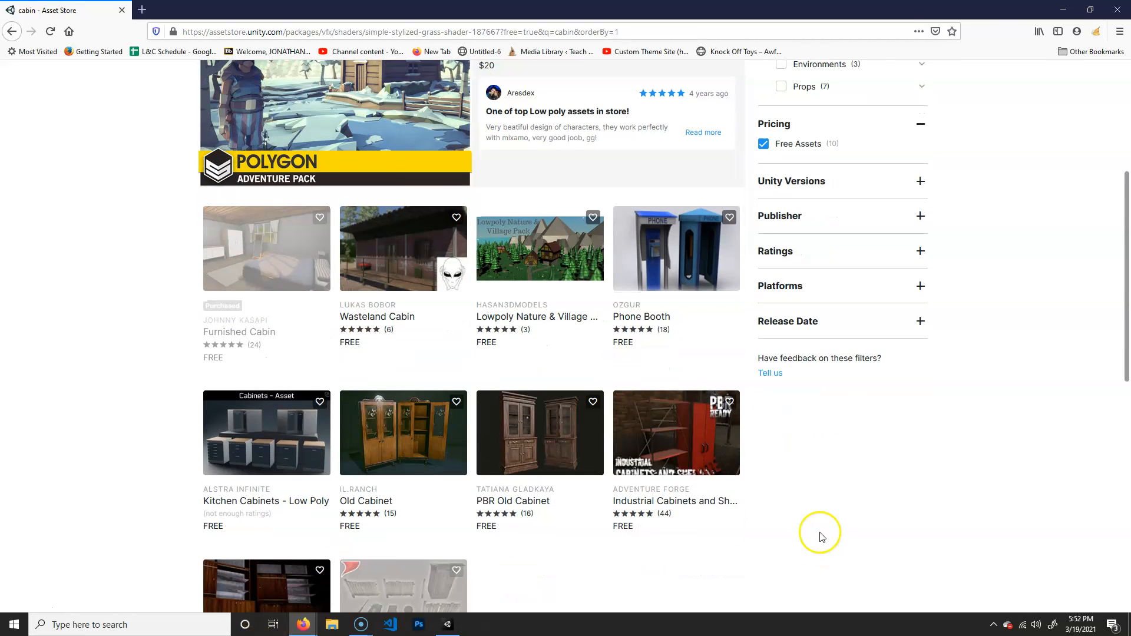
scroll(848, 525, "down", 4)
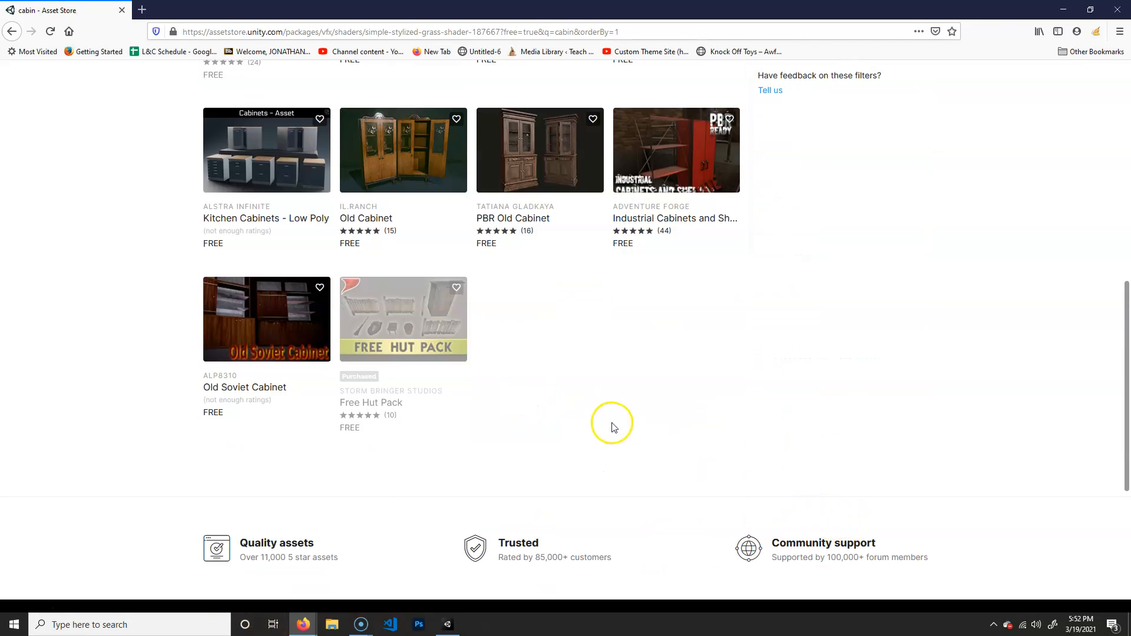
scroll(649, 448, "up", 4)
scroll(675, 512, "down", 2)
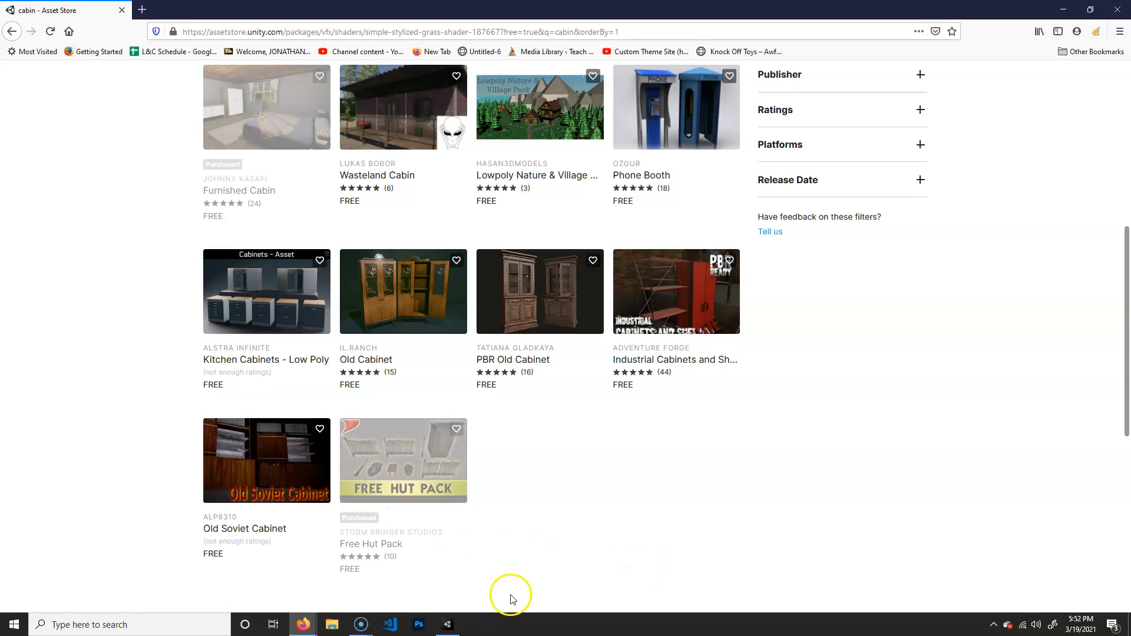
mouse_move(426, 489)
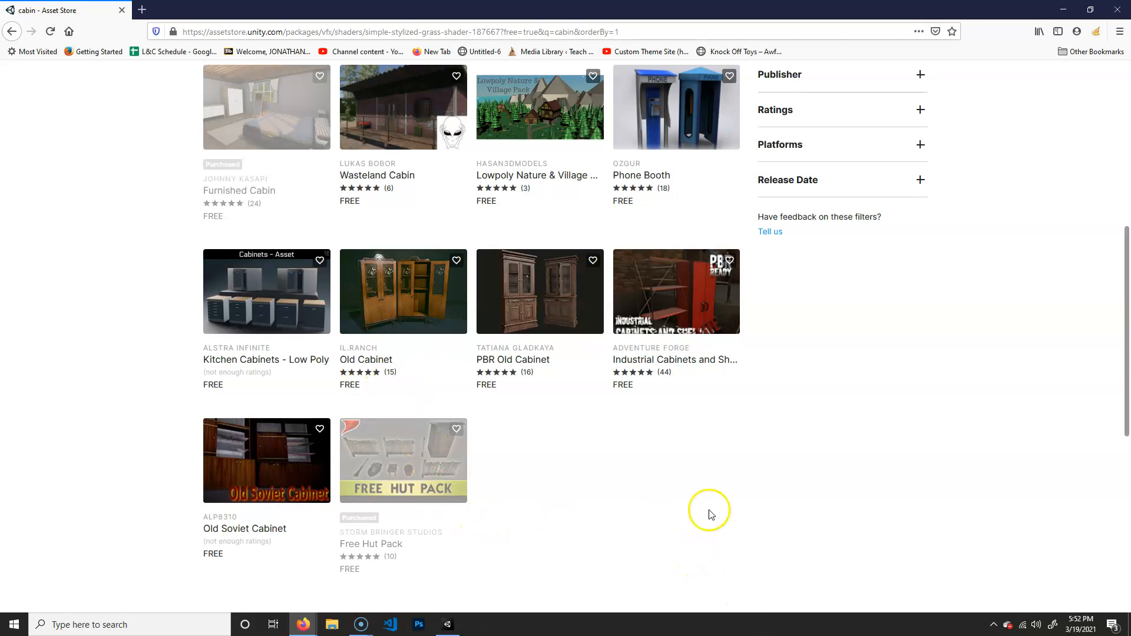
scroll(896, 402, "up", 1)
scroll(896, 401, "up", 1)
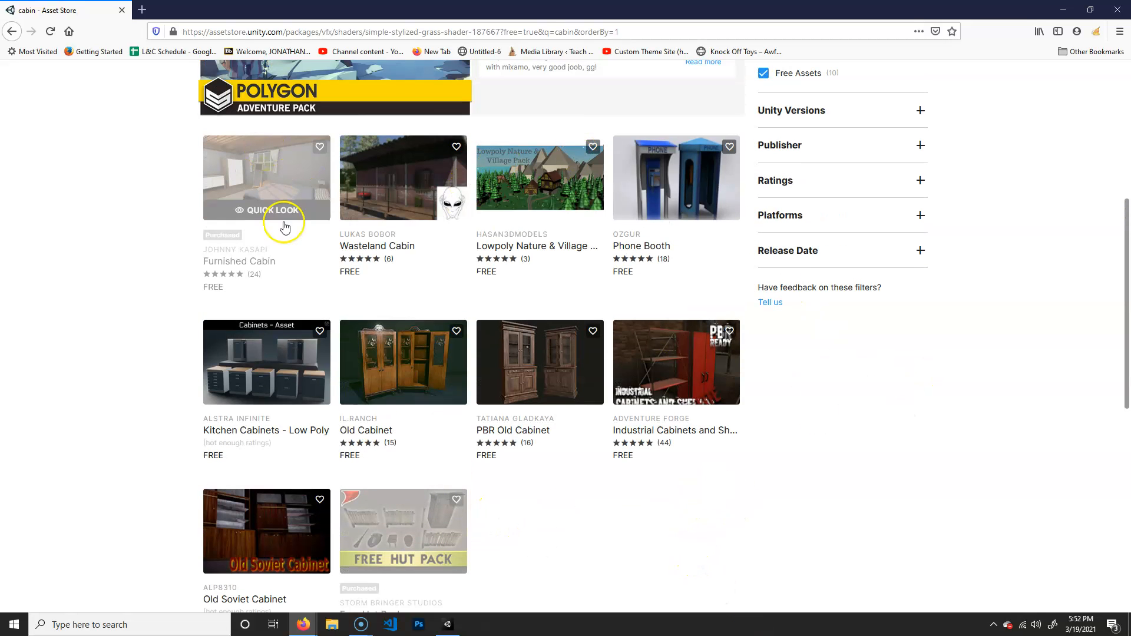
mouse_move(654, 196)
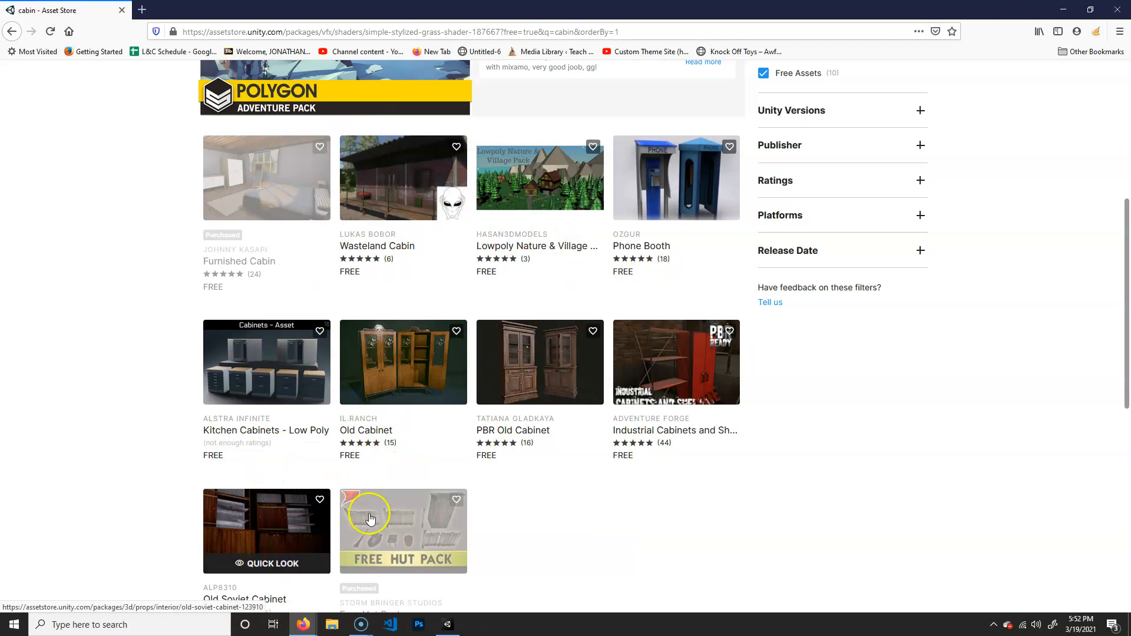
Return to Unity, download and import the Free Hut Pack from the owned asset packages, and close the package list.
left_click(448, 624)
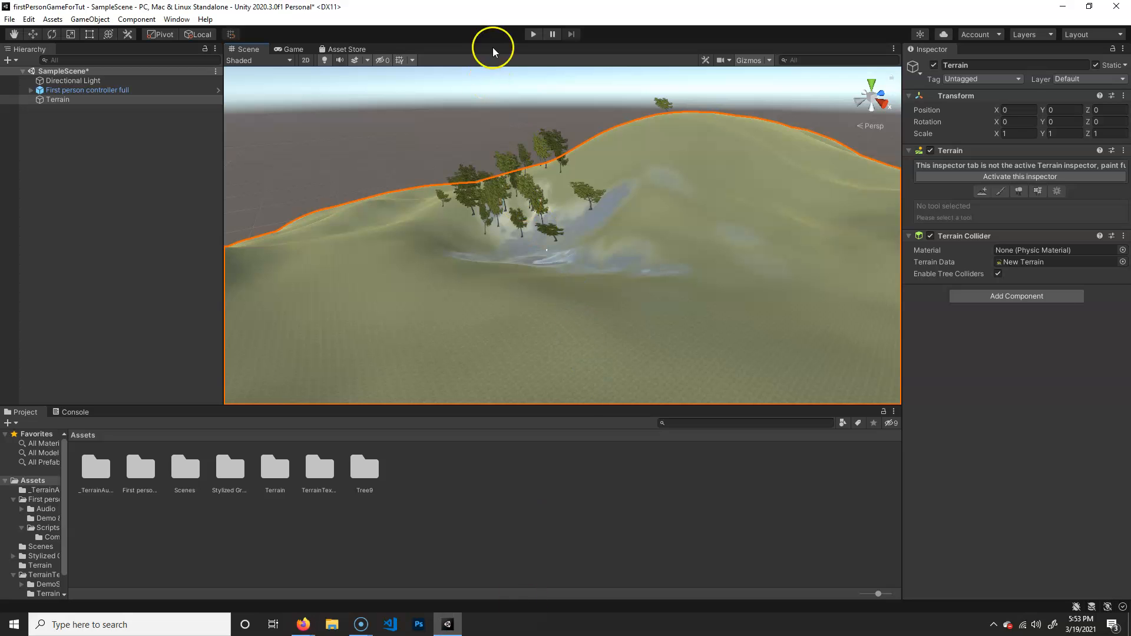
left_click(184, 21)
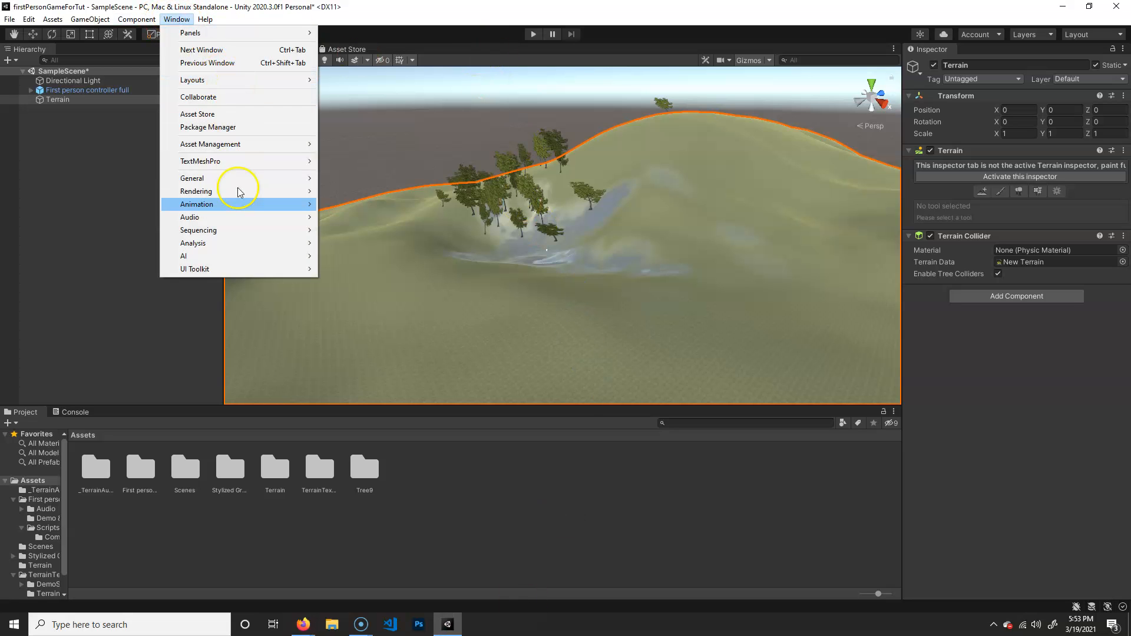
left_click(246, 127)
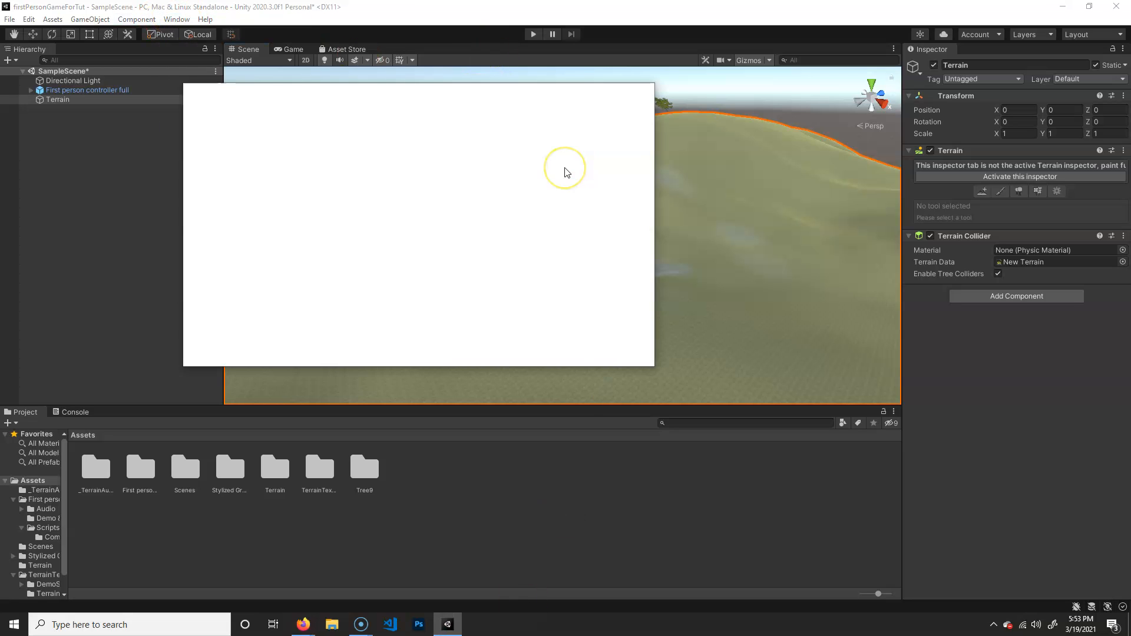
scroll(252, 219, "up", 4)
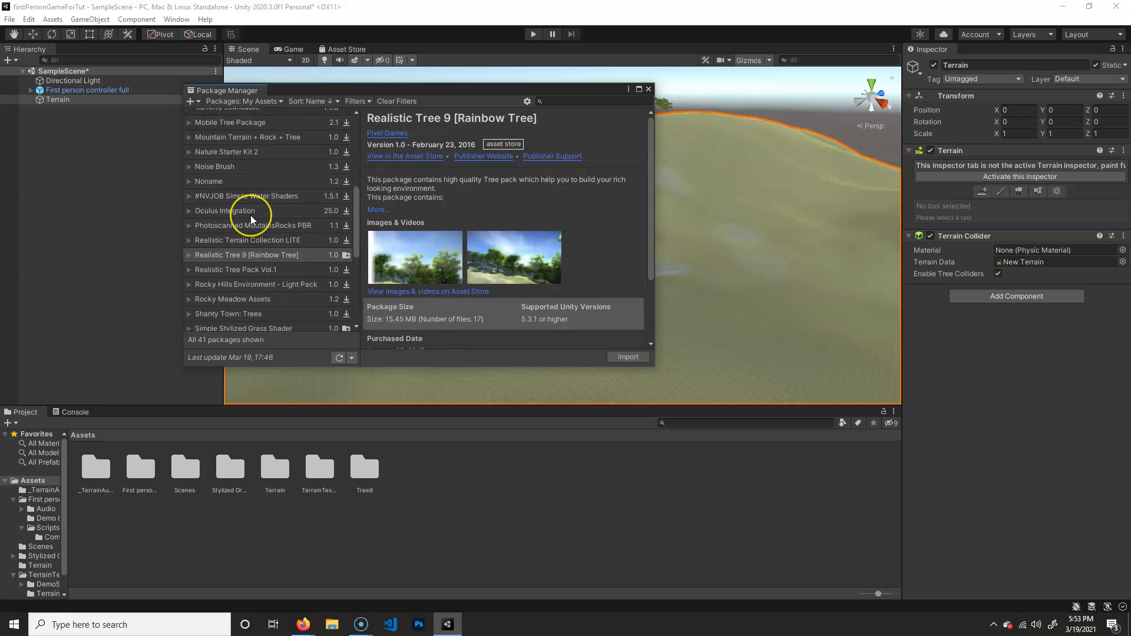
scroll(251, 219, "up", 1)
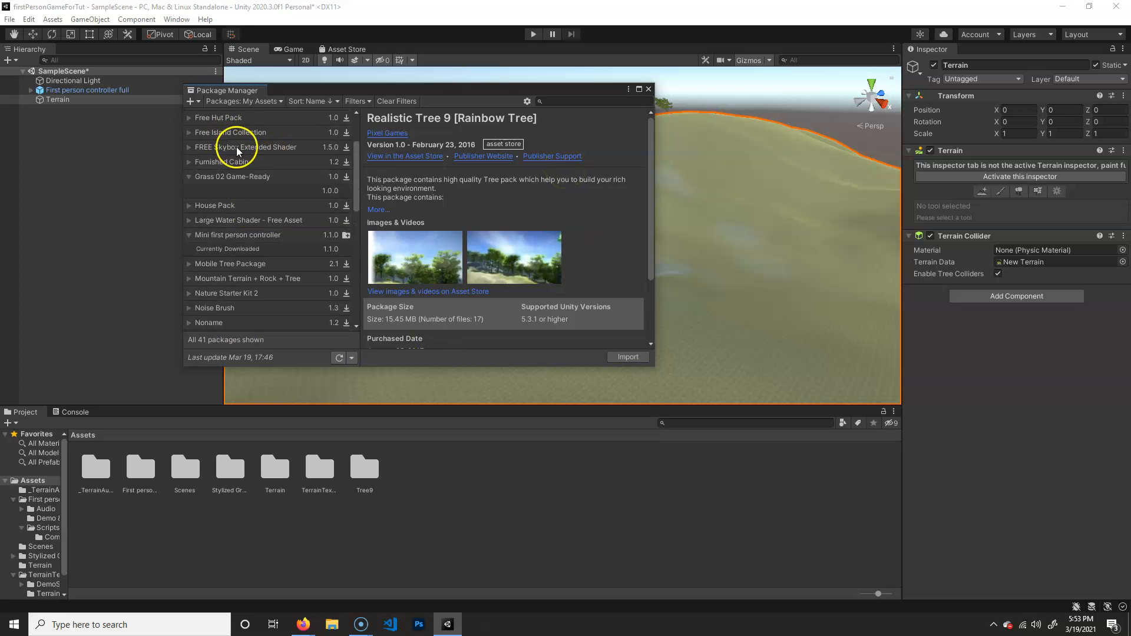
left_click(227, 118)
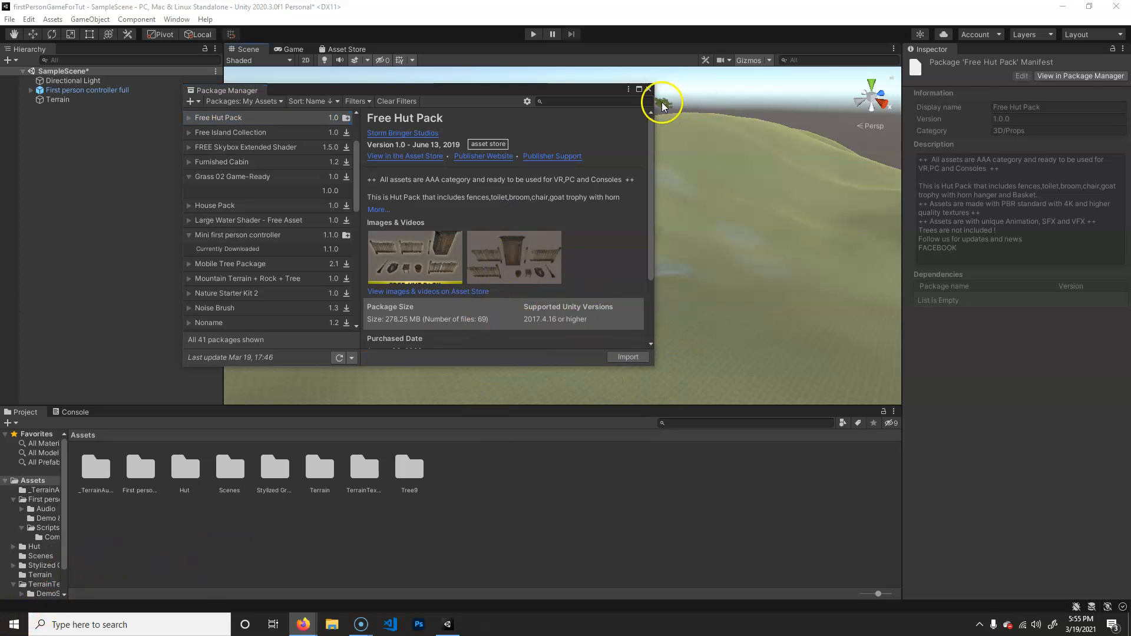
left_click(649, 90)
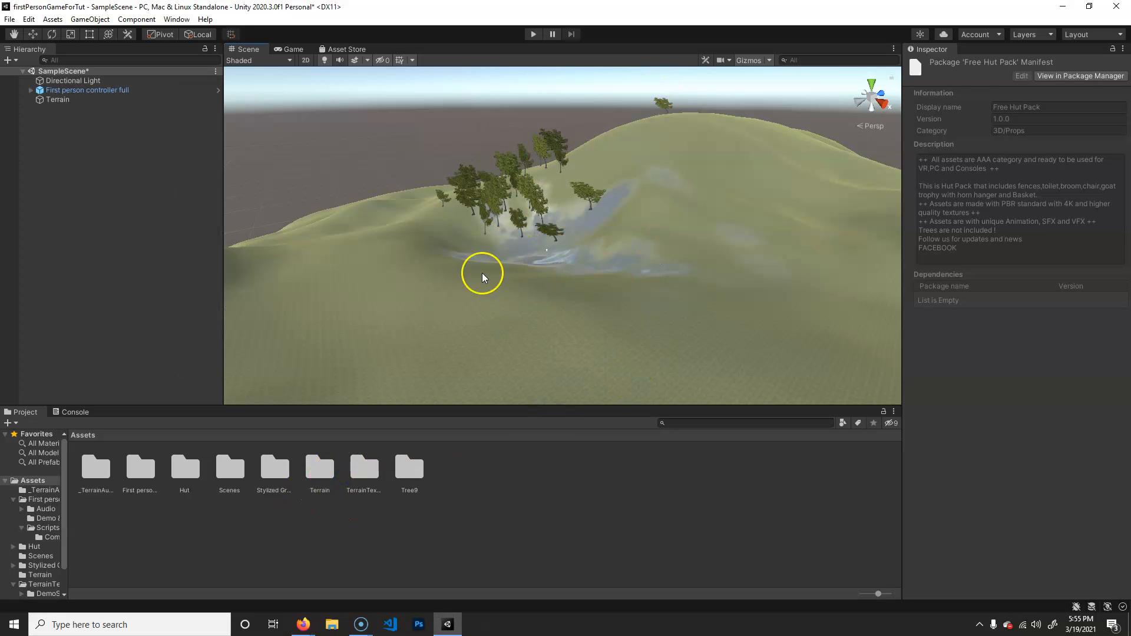
Look through the Hut pack's Prefabs and Meshes folders, ending in the Prefabs folder.
scroll(712, 273, "up", 5)
middle_click_drag(598, 287, 632, 240)
right_click_drag(632, 241, 655, 220)
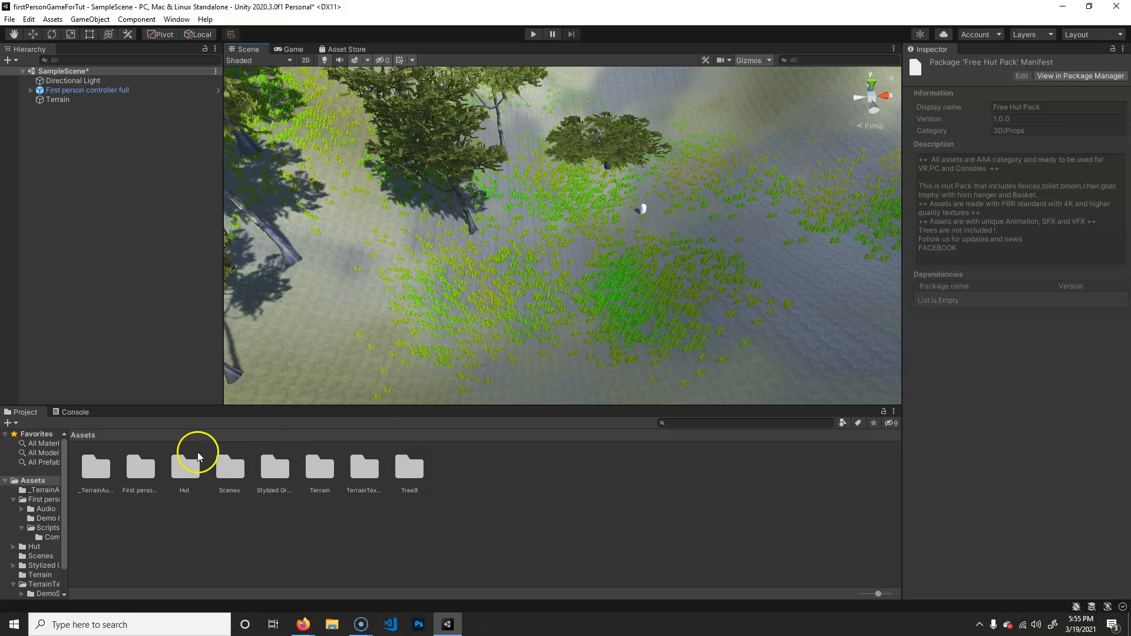
double_click(195, 469)
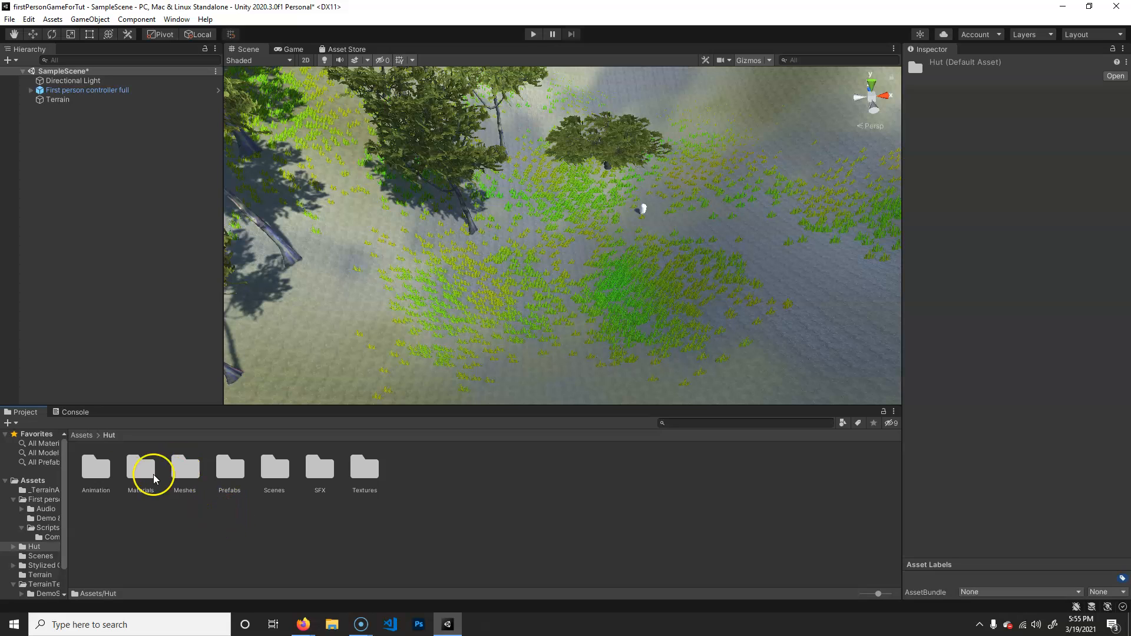
double_click(236, 469)
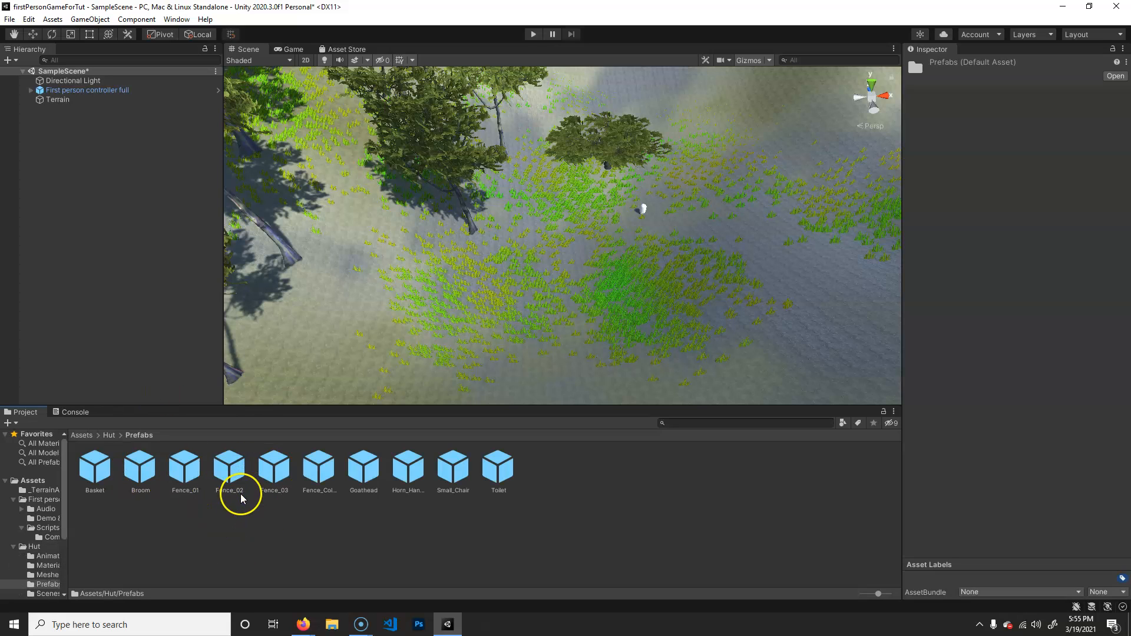
left_click(109, 435)
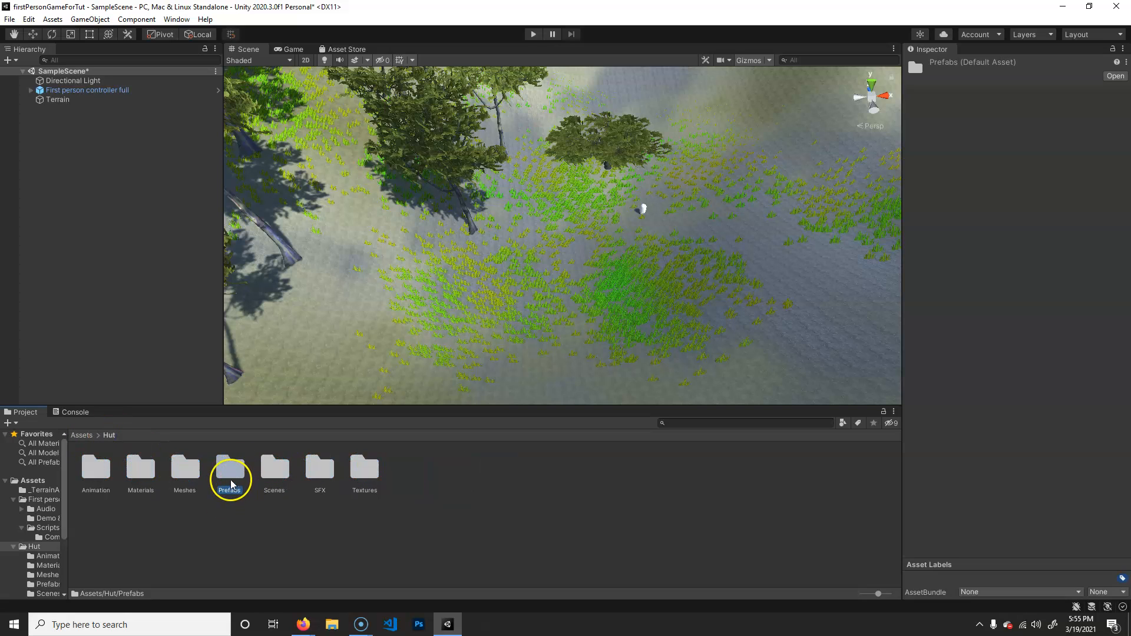
double_click(205, 470)
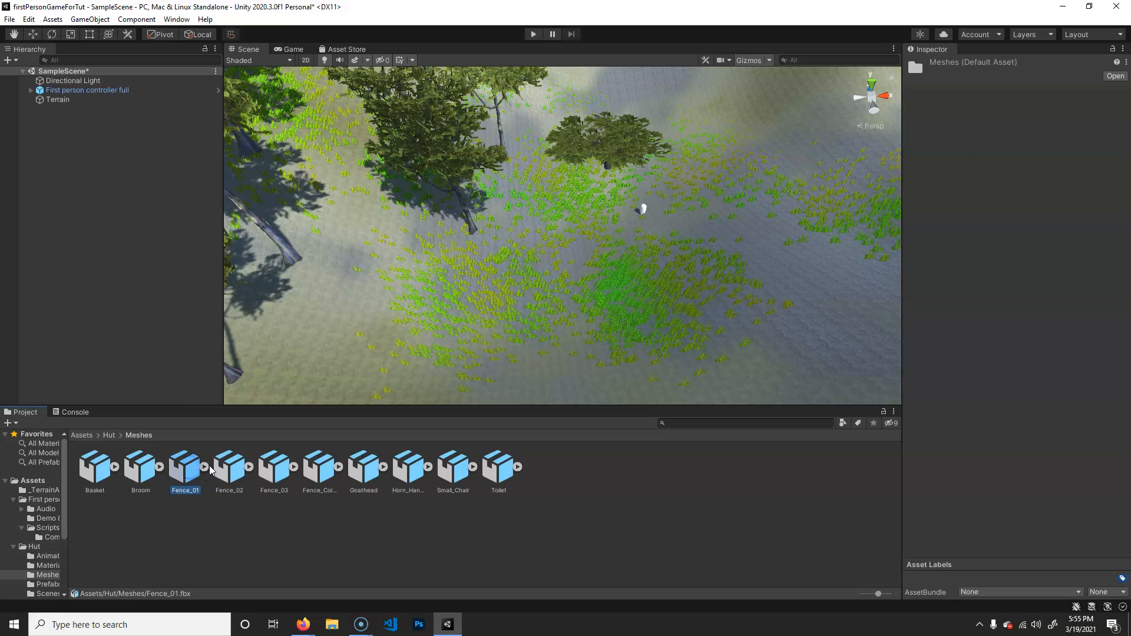
left_click(206, 467)
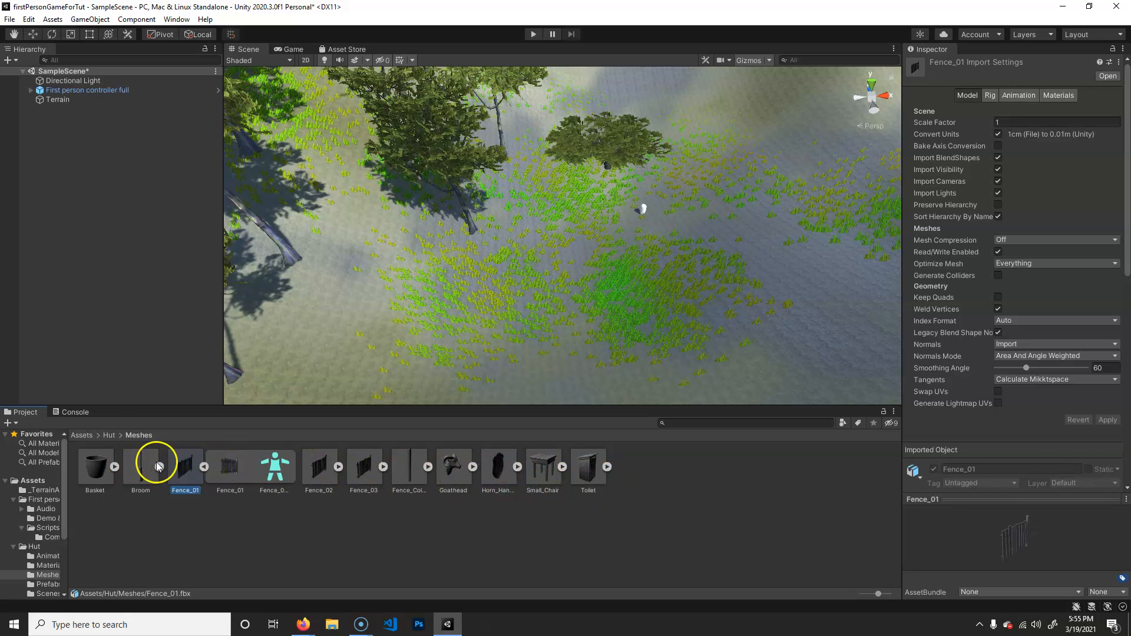
left_click(109, 435)
double_click(235, 470)
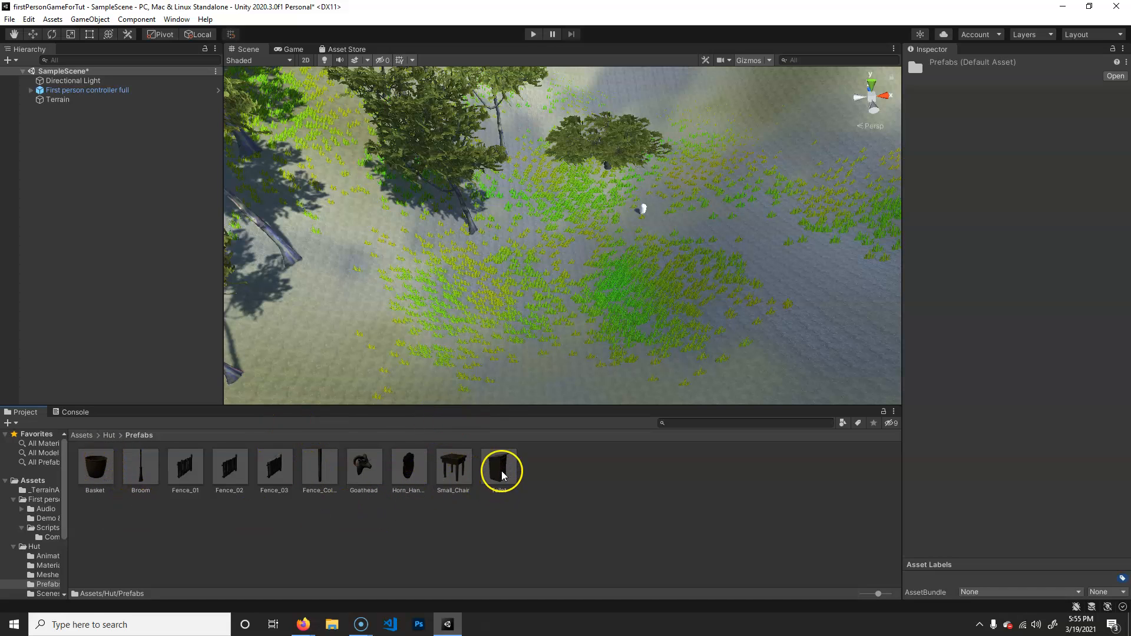
Place the Toilet prefab on the terrain at the edge of the painted grass near the trees and check it up close.
left_click_drag(497, 469, 426, 274)
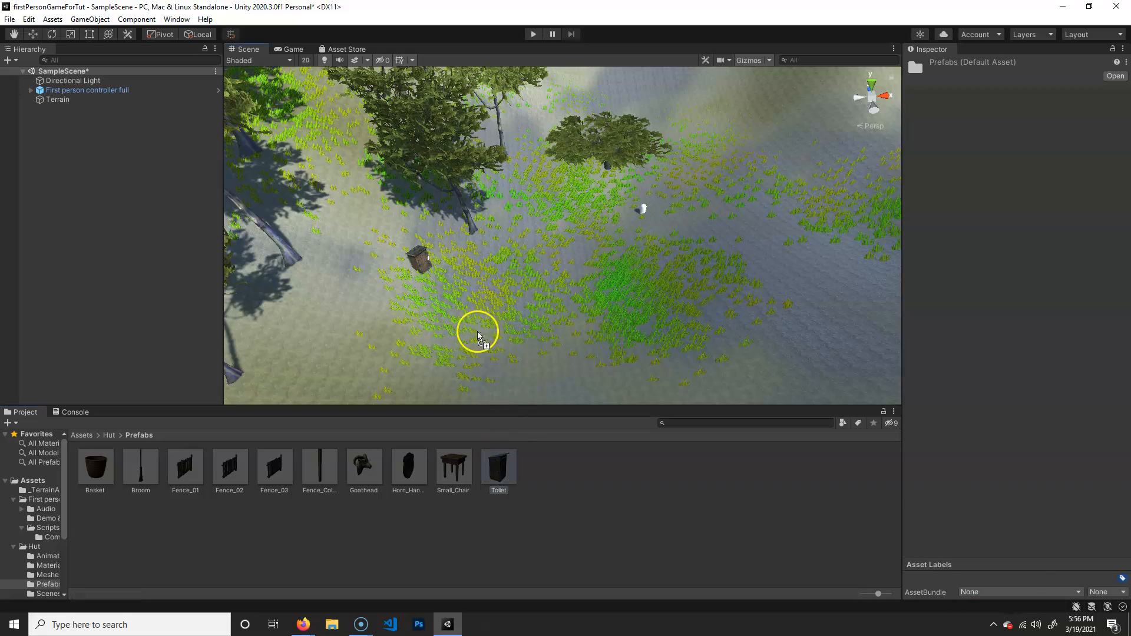
left_click_drag(477, 334, 445, 306, "alt")
scroll(444, 306, "up", 4)
middle_click_drag(442, 253, 613, 353)
left_click_drag(613, 353, 565, 292, "alt")
scroll(490, 287, "up", 4)
left_click_drag(494, 292, 501, 272, "alt")
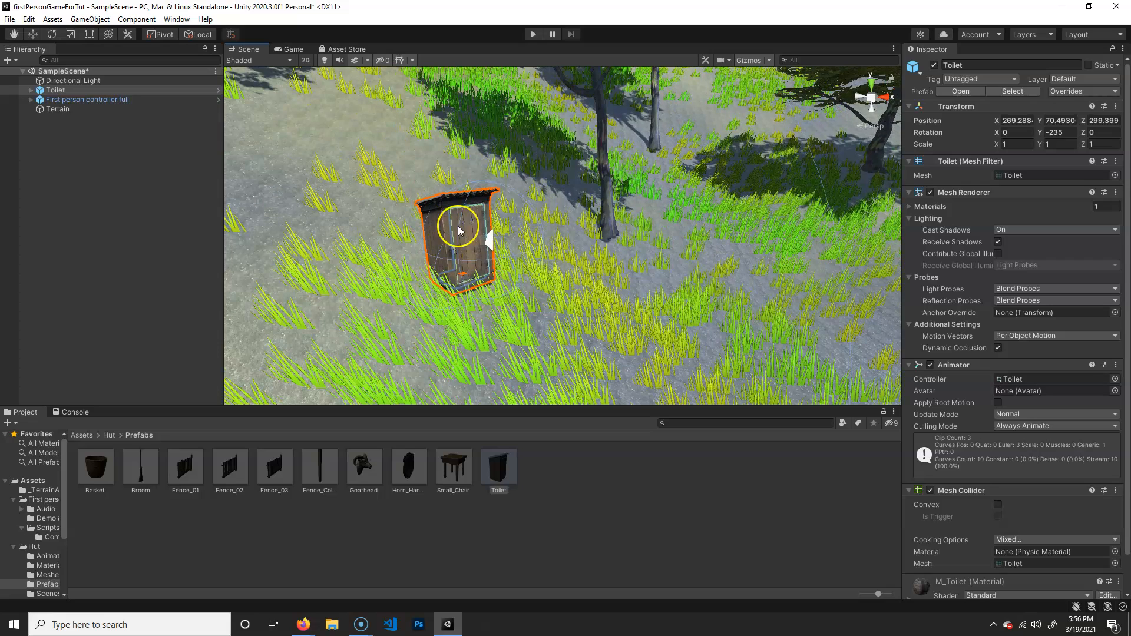
Try scaling the placed Toilet uniformly, and undo the scaling.
key("r")
left_click(76, 92)
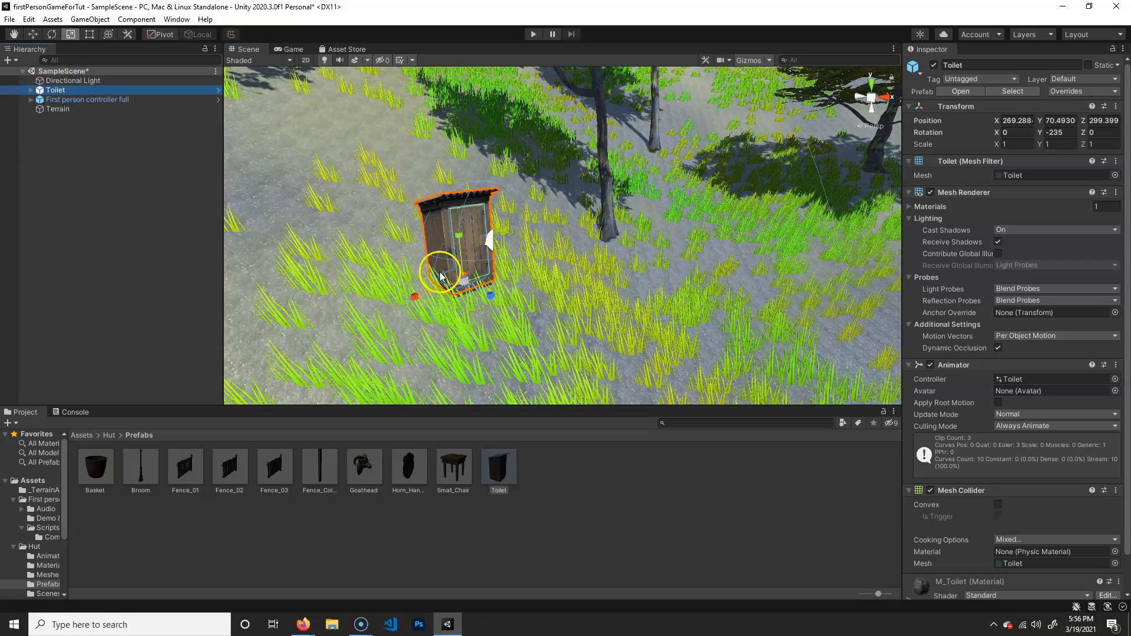
left_click_drag(464, 282, 490, 270)
key("ctrl+z")
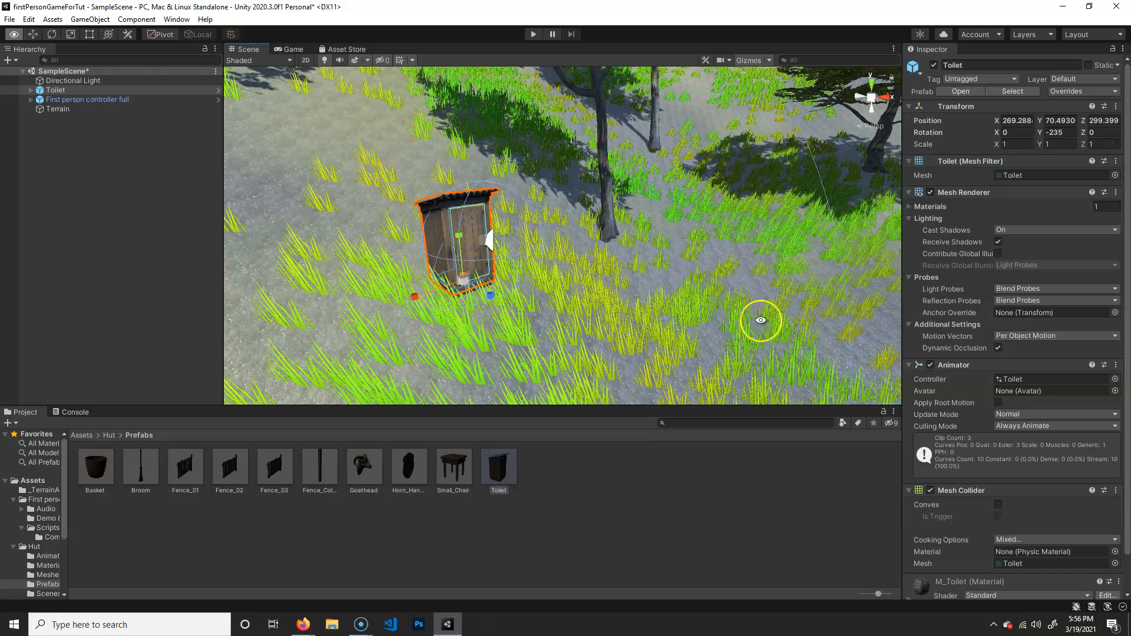
Place a Fence_02 prefab on the grass in front of the Toilet outhouse.
scroll(760, 320, "down", 10)
middle_click_drag(654, 302, 582, 295)
mouse_move(582, 294)
left_mouse_down("alt")
mouse_move(609, 268)
mouse_move(592, 301)
left_mouse_up("alt")
scroll(607, 273, "up", 5)
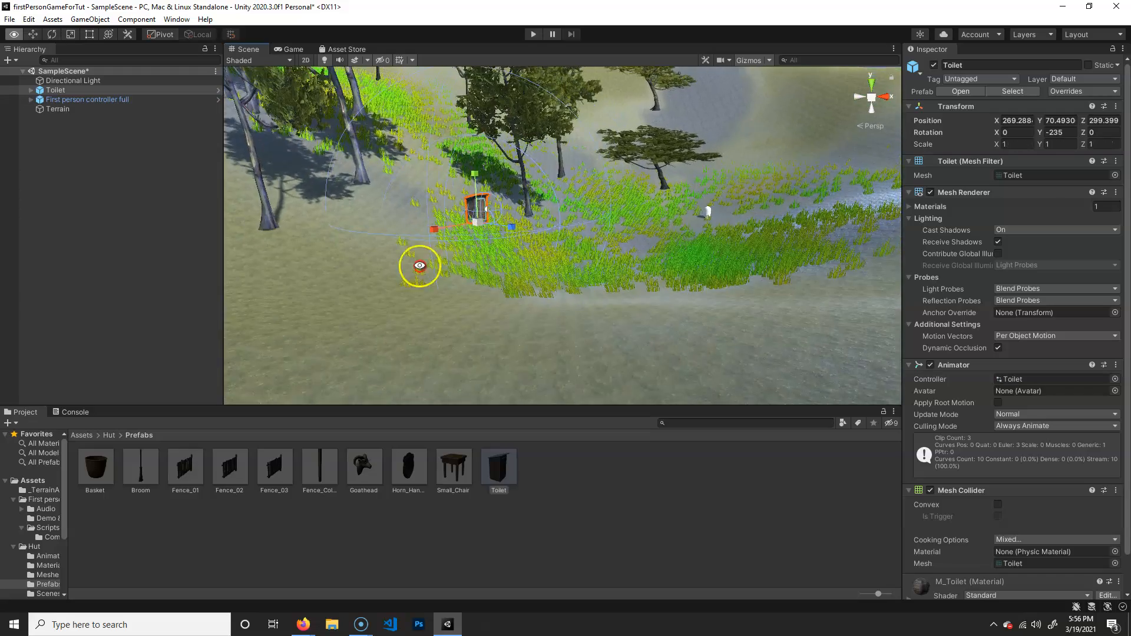
scroll(419, 265, "up", 4)
left_click_drag(419, 265, 556, 313, "alt")
left_click_drag(230, 478, 554, 309)
Rotate the Fence_02 panel freely to about -17.5° on X, -90° on Y and 12.8° on Z.
key("e")
left_click_drag(592, 343, 560, 321, "alt")
middle_click_drag(560, 321, 507, 298)
key("f")
scroll(544, 300, "down", 3)
left_click_drag(543, 300, 611, 263, "alt")
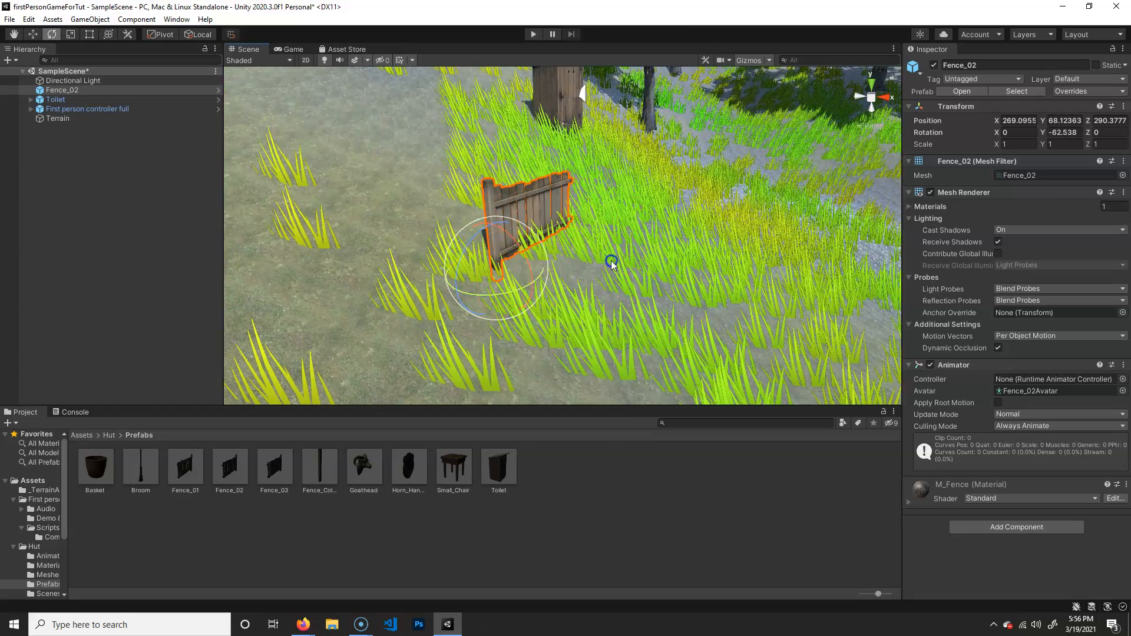
mouse_move(497, 265)
left_mouse_down()
mouse_move(503, 283)
mouse_move(504, 274)
left_mouse_up()
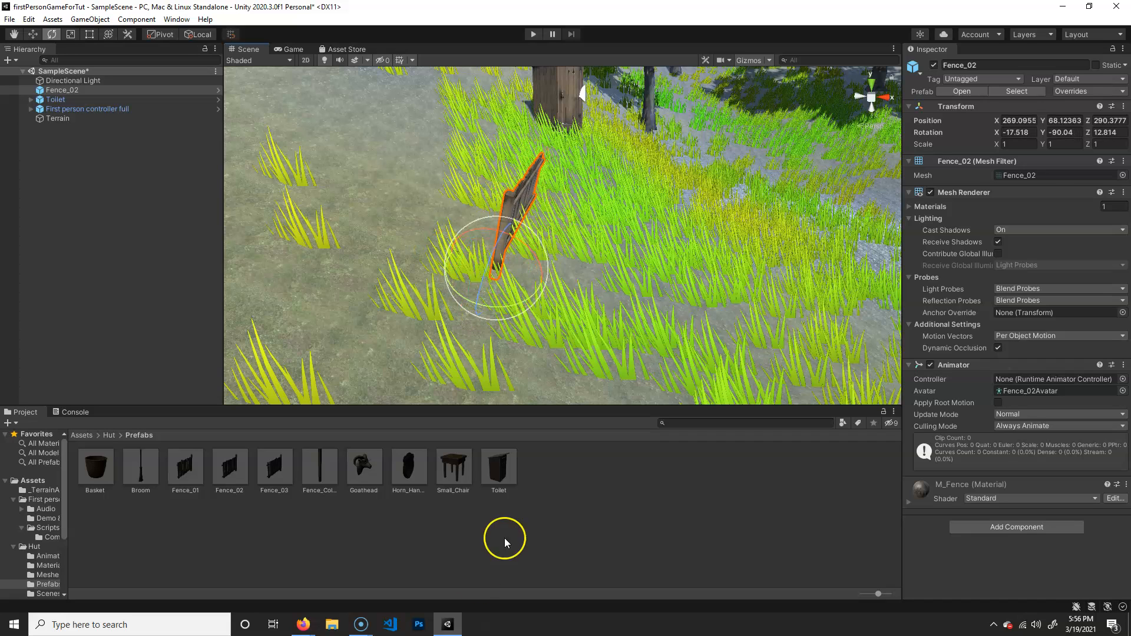
Place a second Fence_02 panel at the end of the first and rotate it to about -14.7° on Z.
left_click_drag(230, 477, 534, 215)
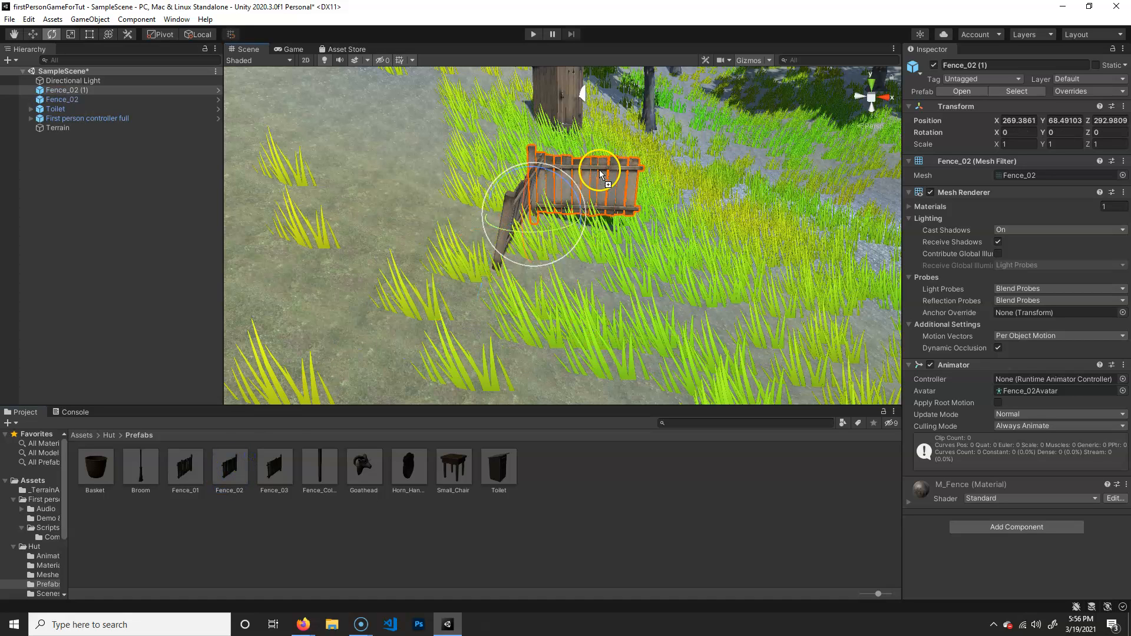
left_click_drag(558, 175, 576, 198)
Inspect the outhouse and the two fence panels from several angles and distances.
scroll(577, 203, "down", 2)
right_click_drag(581, 248, 463, 287)
middle_click_drag(689, 277, 462, 287)
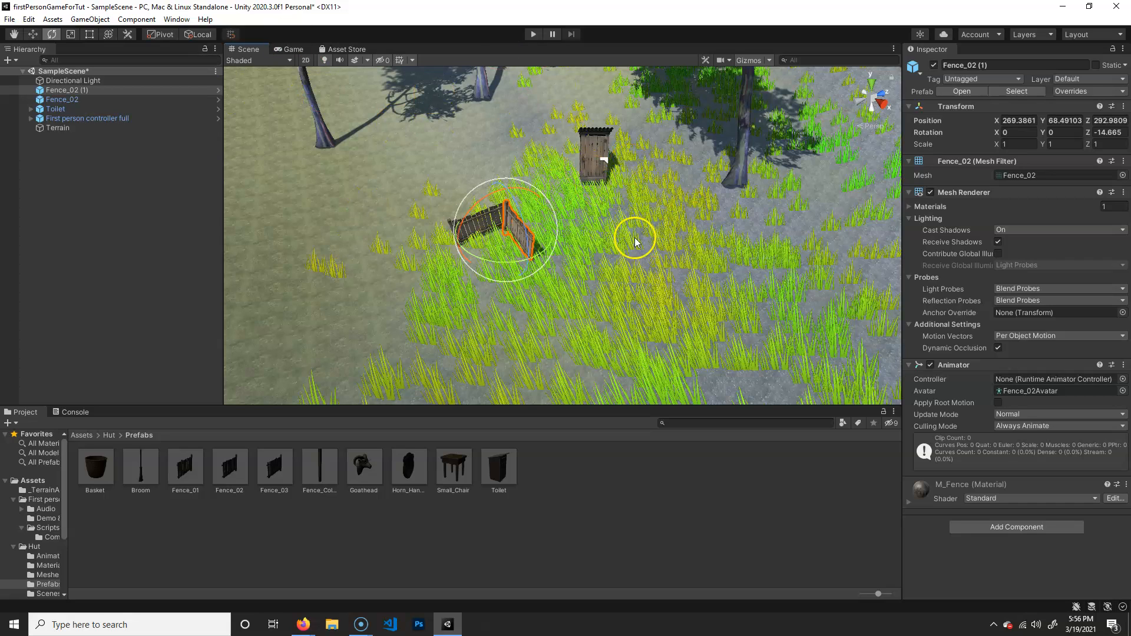
middle_click_drag(694, 255, 551, 296)
scroll(560, 286, "down", 4)
right_click_drag(571, 267, 670, 236)
middle_click_drag(639, 232, 695, 184)
scroll(553, 193, "up", 2)
middle_click_drag(604, 177, 568, 243)
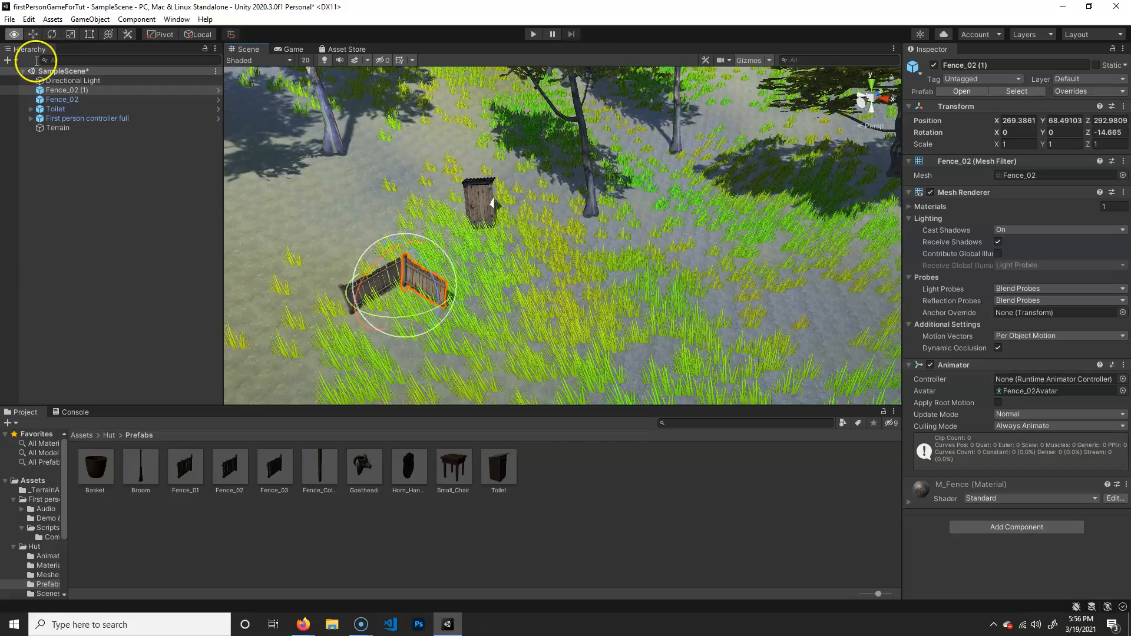
Enable Play On Awake on the Audio Source of the Toilet's Door child object.
left_click(31, 109)
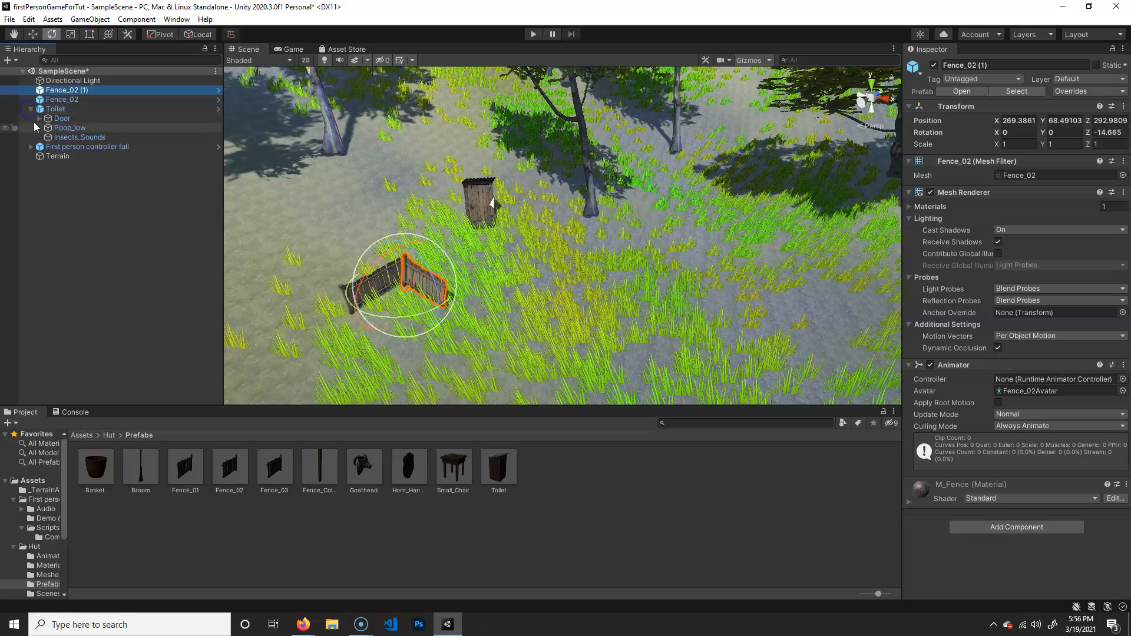
left_click(63, 118)
scroll(1020, 450, "down", 5)
left_click(997, 252)
Compare the components of the fence panels with those of the Toilet, checking which objects have a Mesh Collider.
right_click_drag(306, 252, 610, 278)
key("w")
middle_click_drag(371, 205, 560, 198)
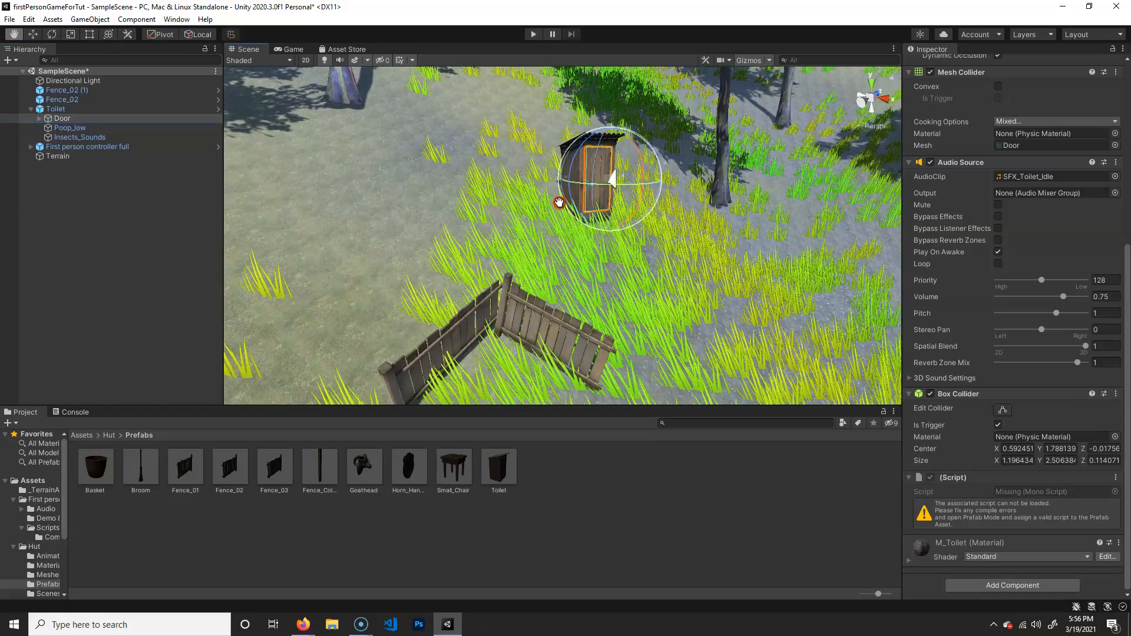
left_click(543, 331)
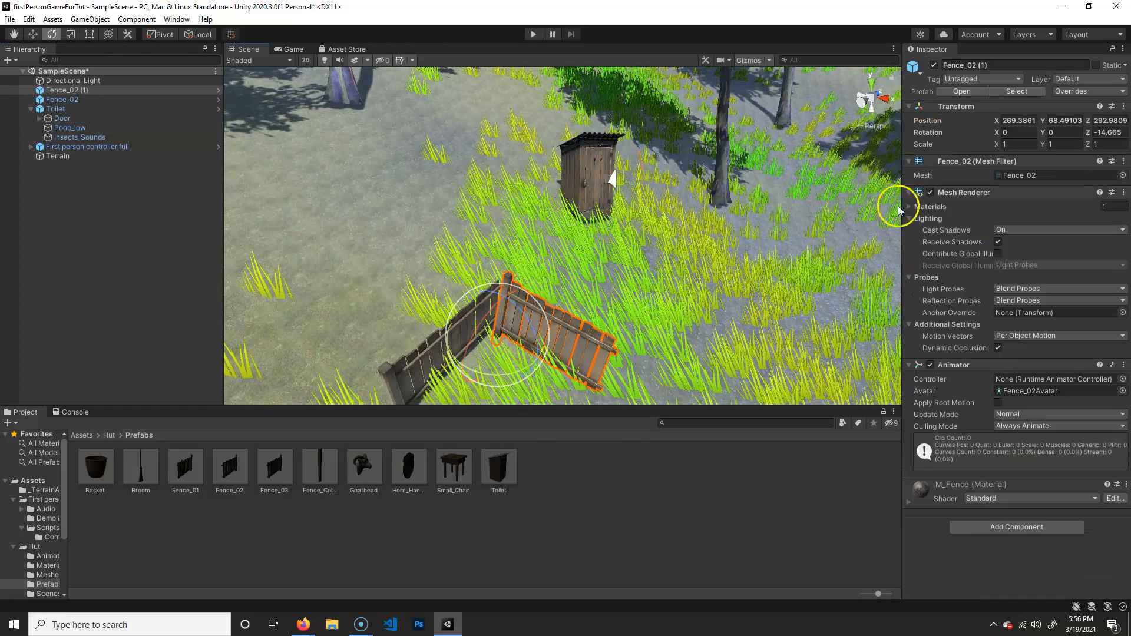
left_click(69, 110)
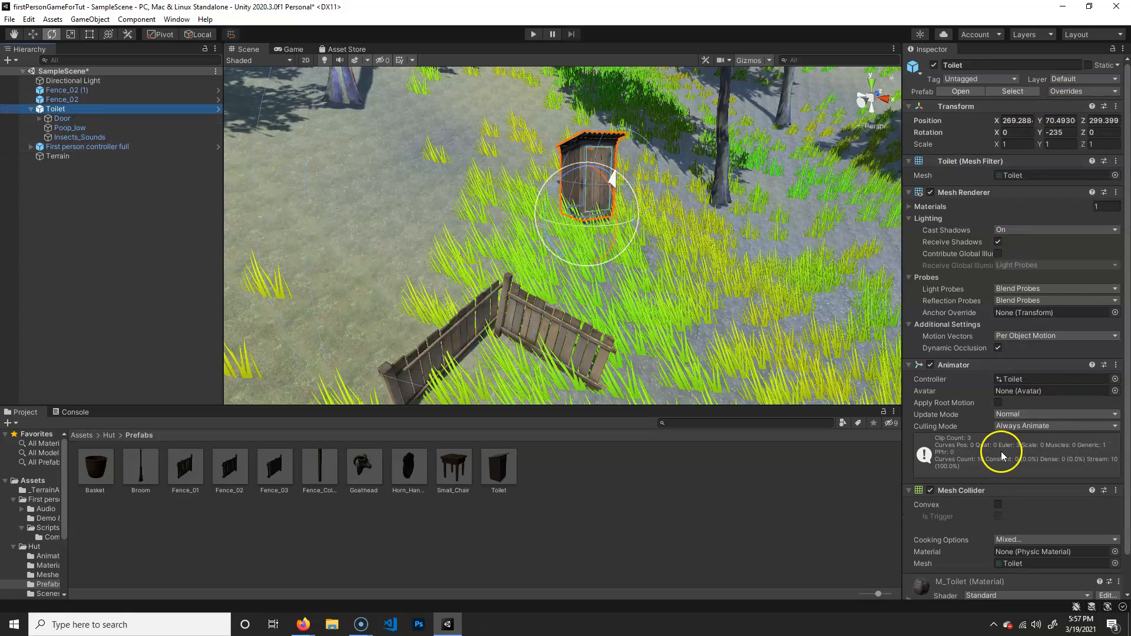
scroll(1002, 452, "down", 2)
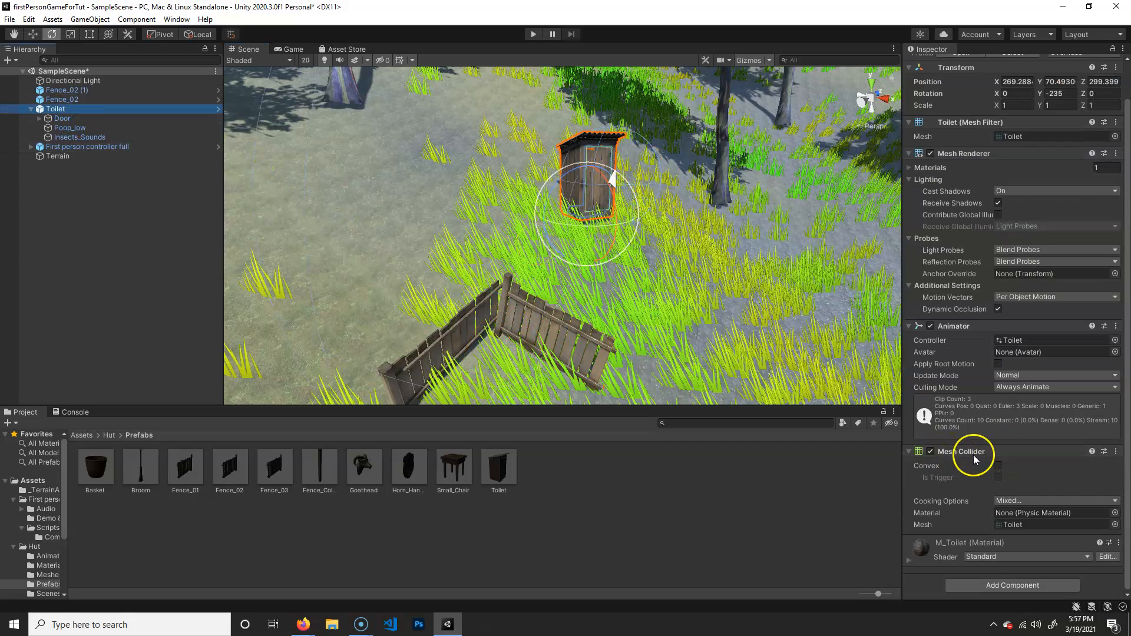
left_click_drag(588, 241, 505, 274, "alt")
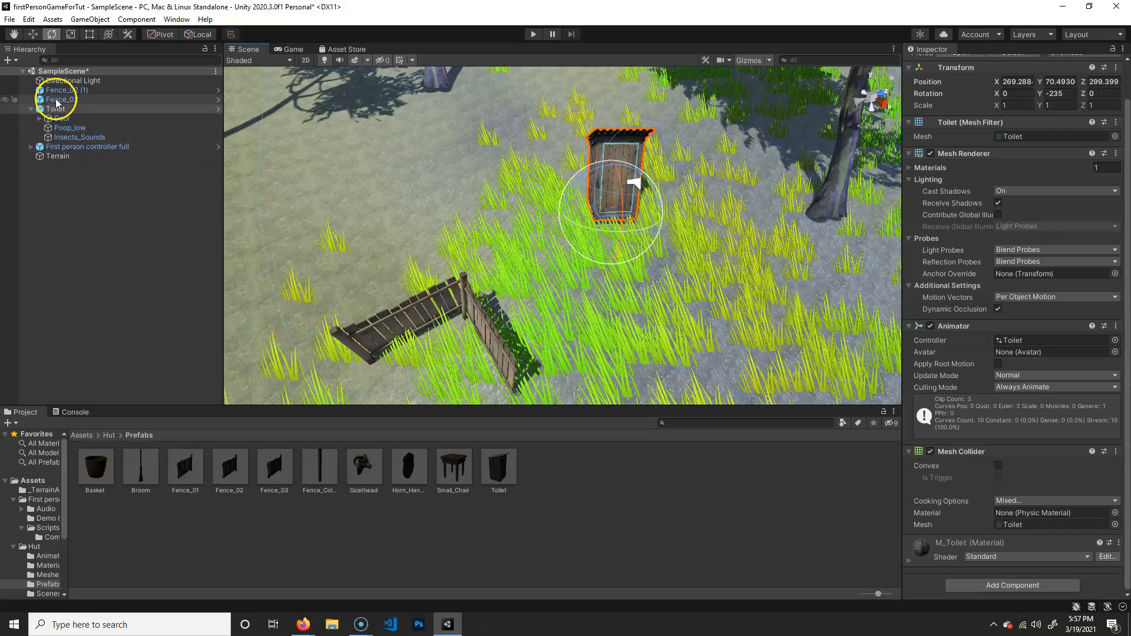
left_click(57, 100)
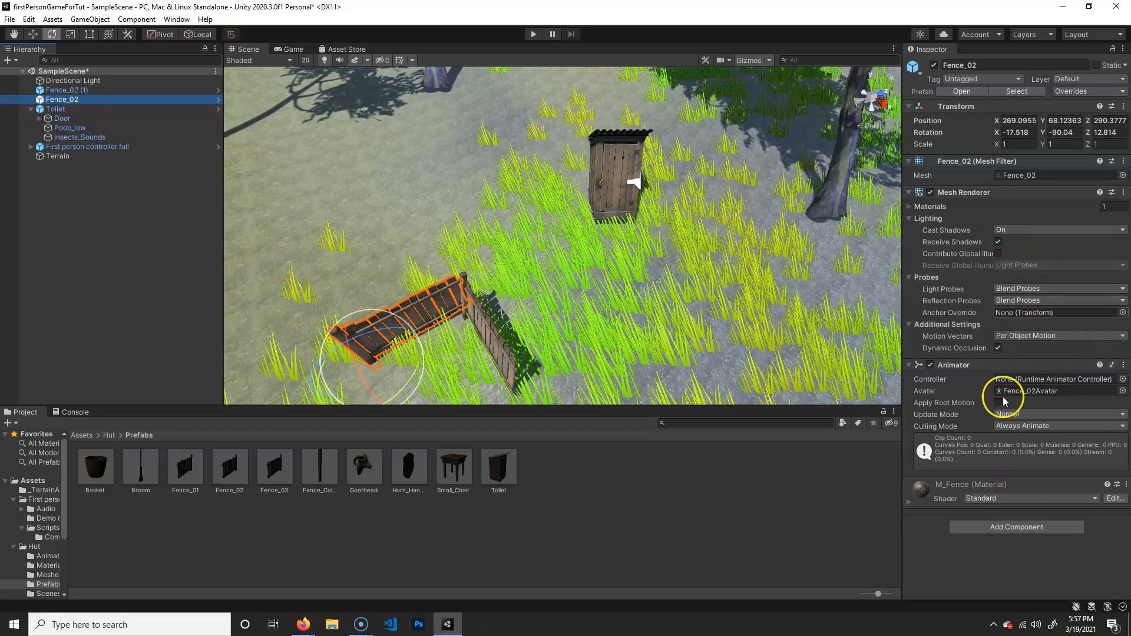
Run the scene in play mode and walk through the grass past the fence up to the outhouse door.
left_click(532, 31)
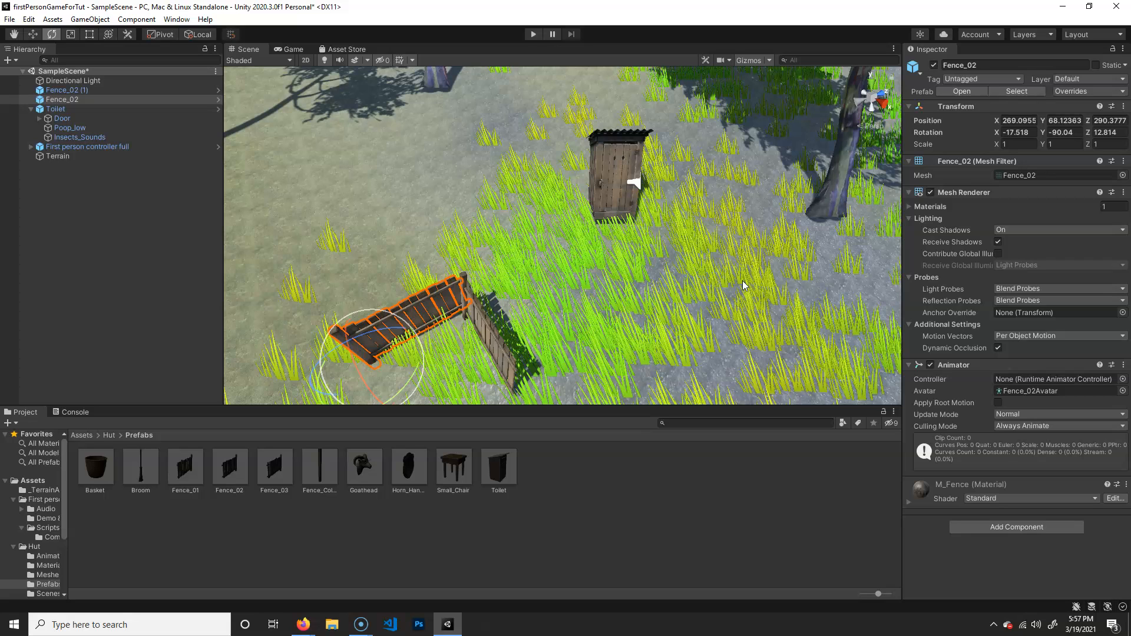
left_click(533, 33)
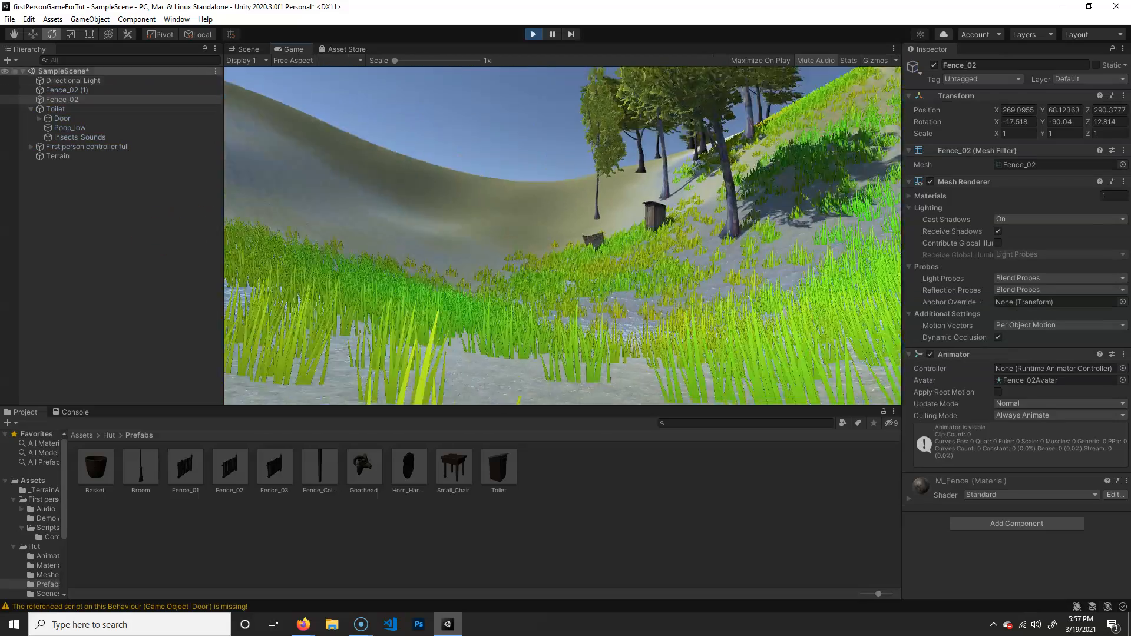
key("w")
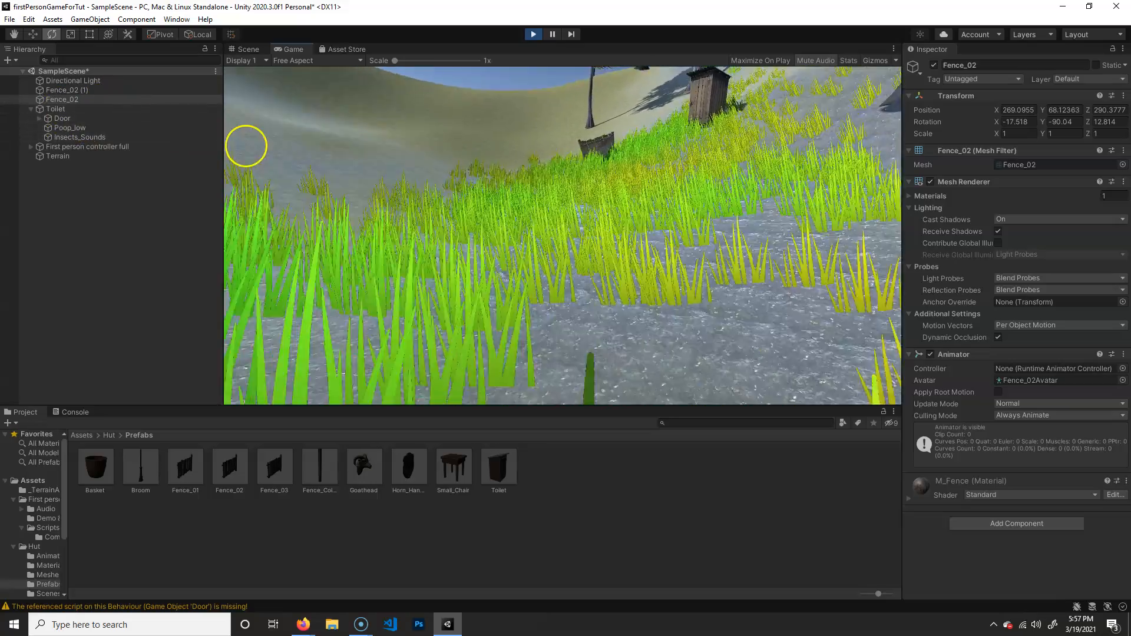
key("w")
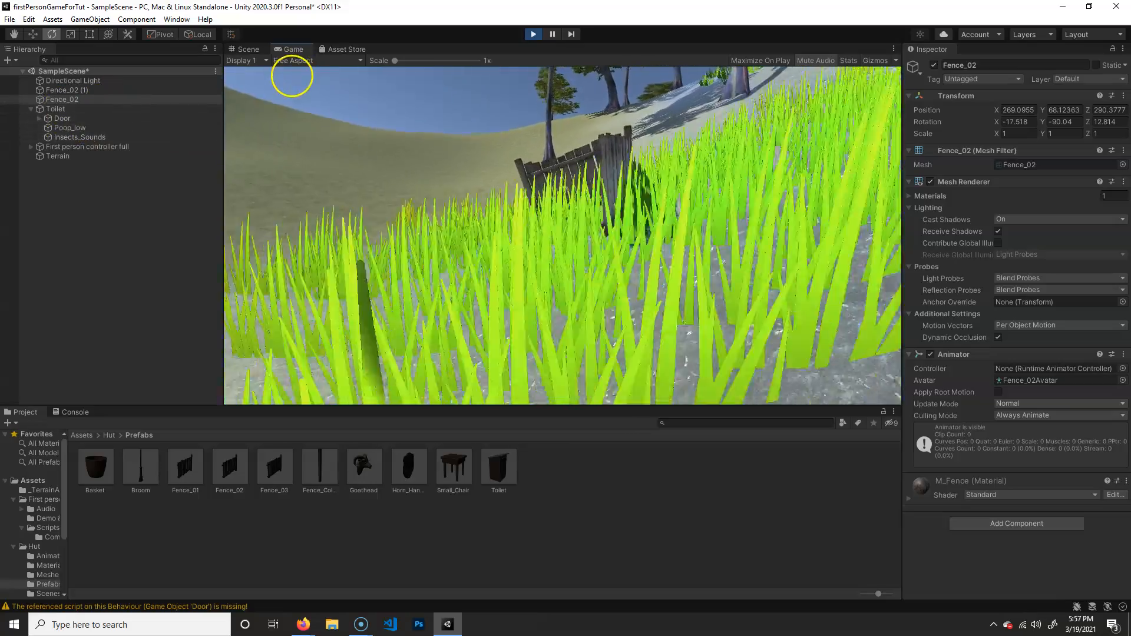
key("w")
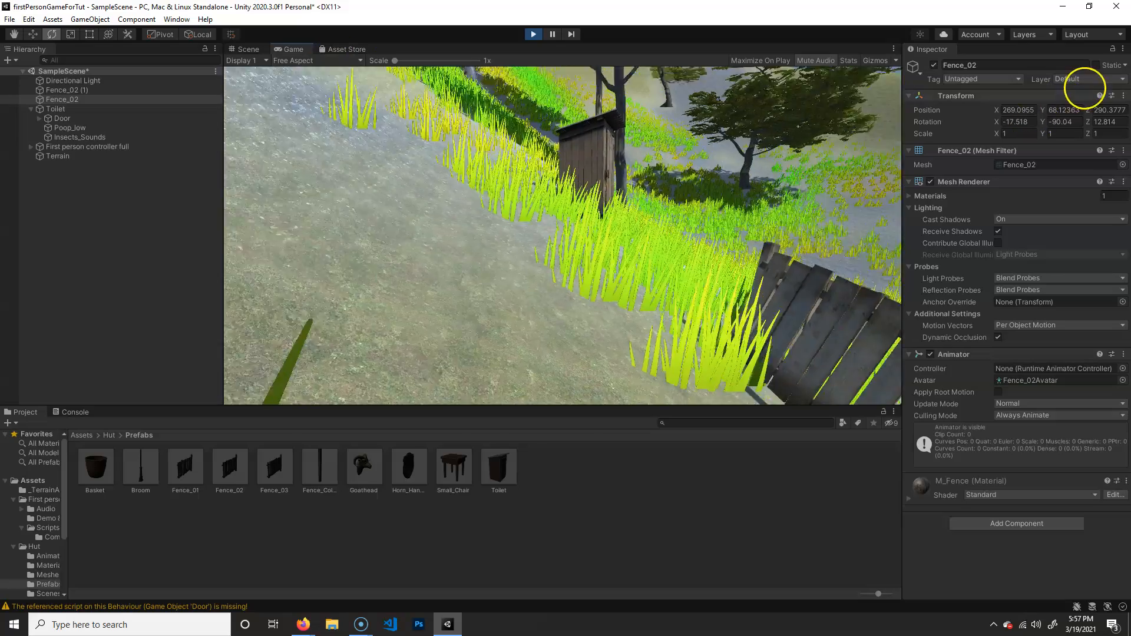
key("w")
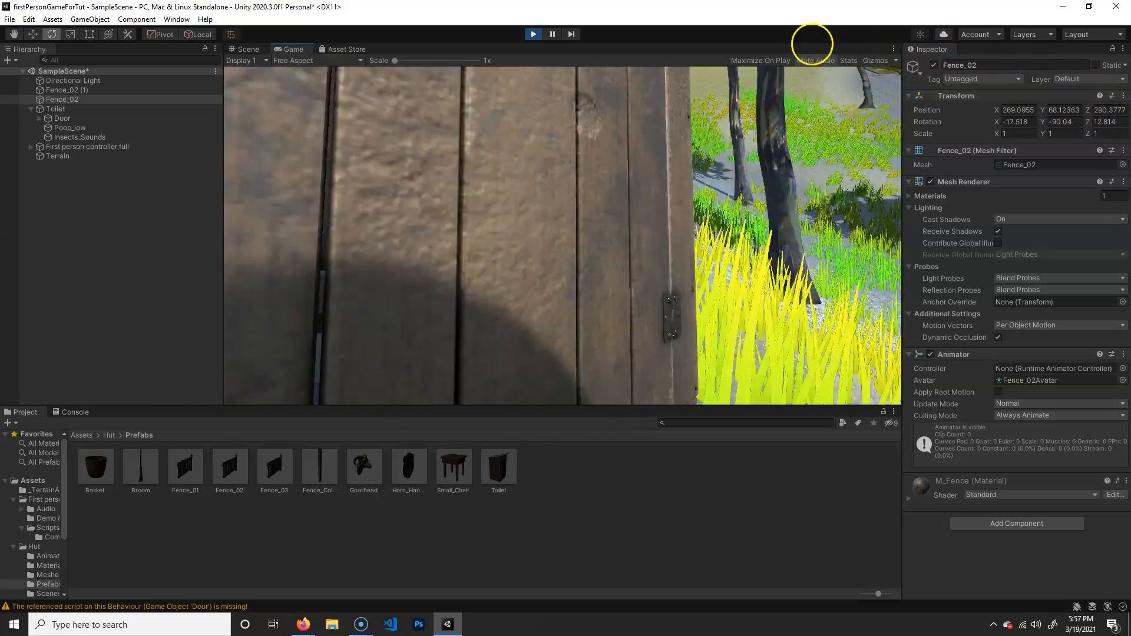
right_click(554, 0)
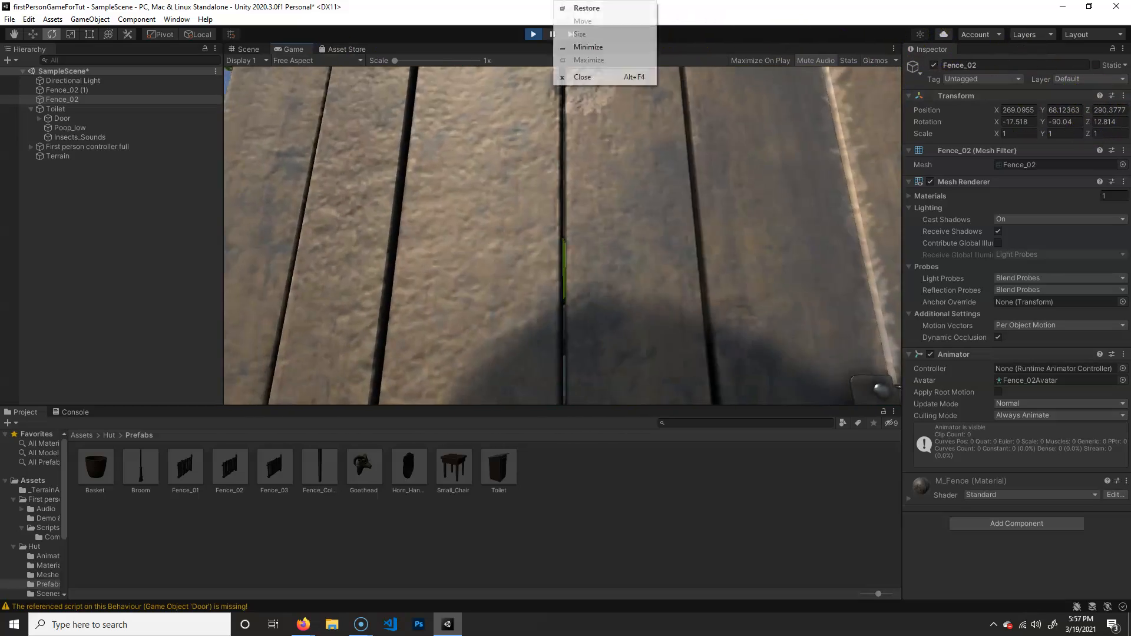
left_click(559, 108)
Walk around the outhouse and back to the fence panels to test for collisions, and stop play mode.
key("s")
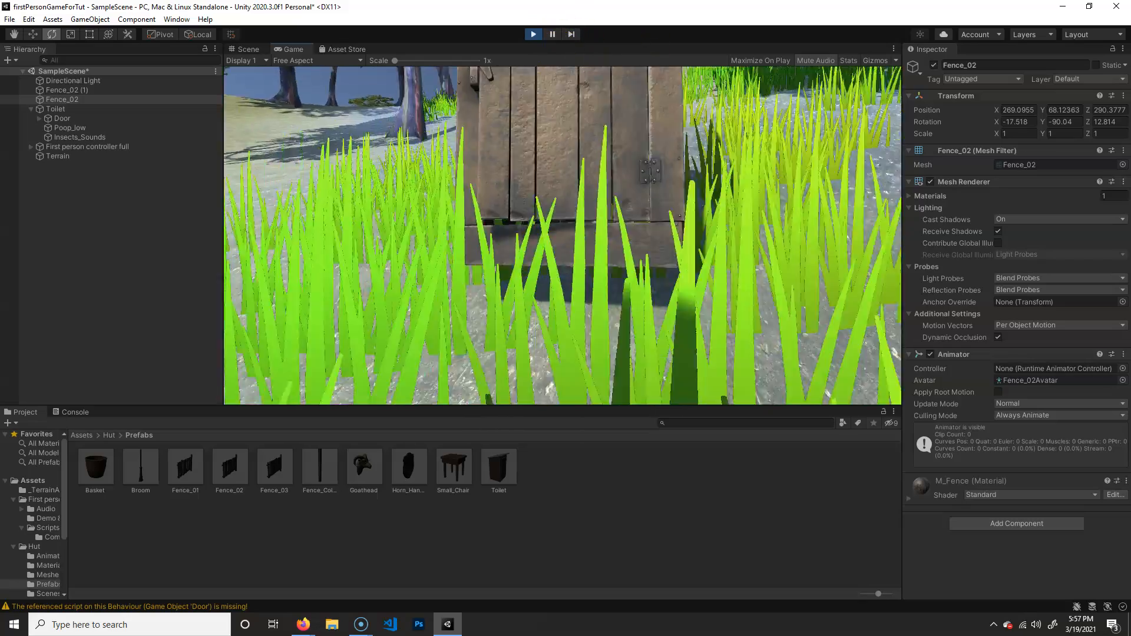
key("w")
key("a")
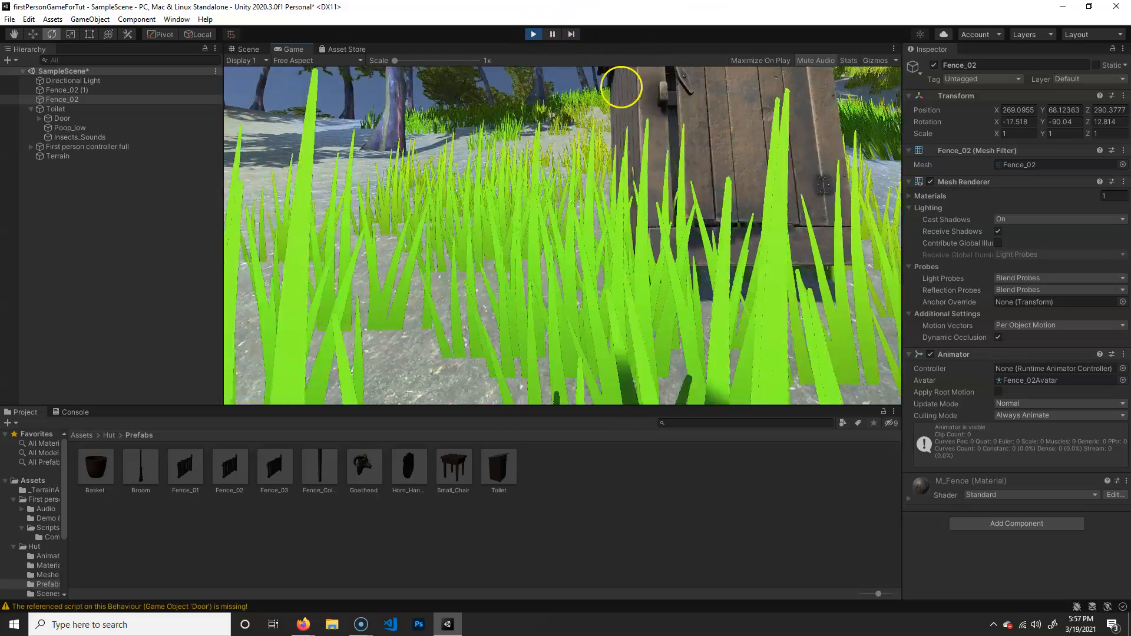
key("w")
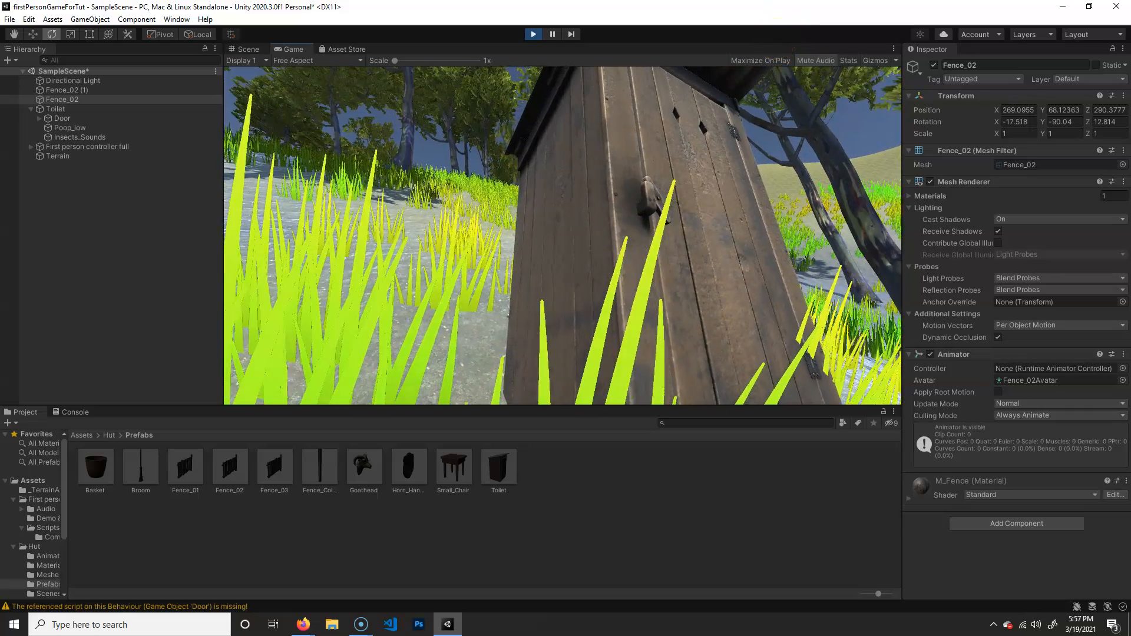
key("w")
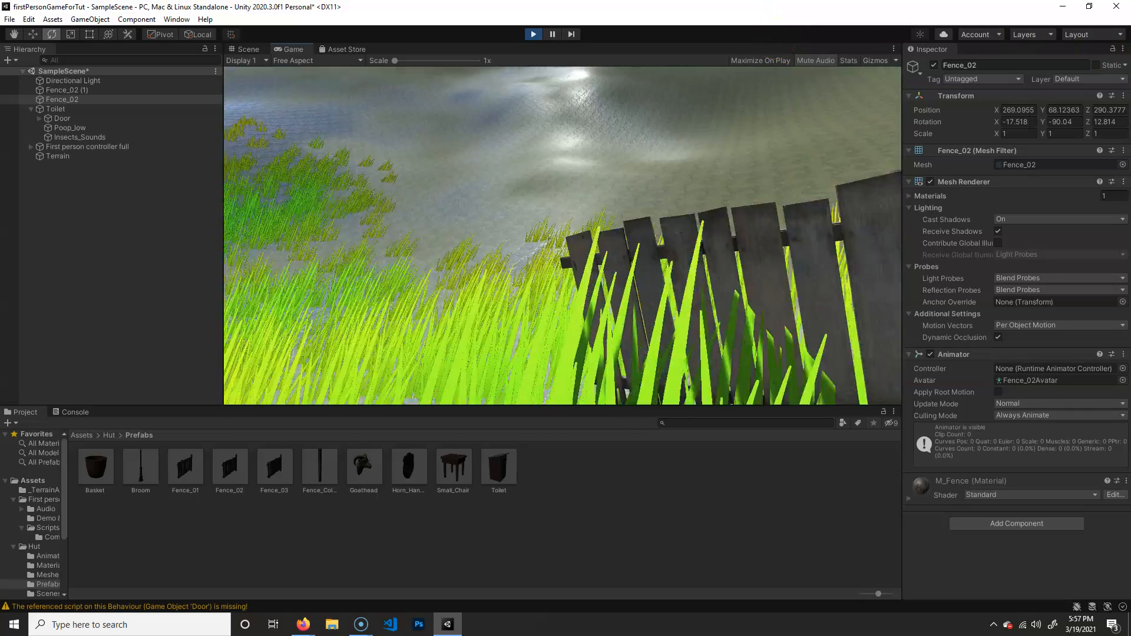
key("w")
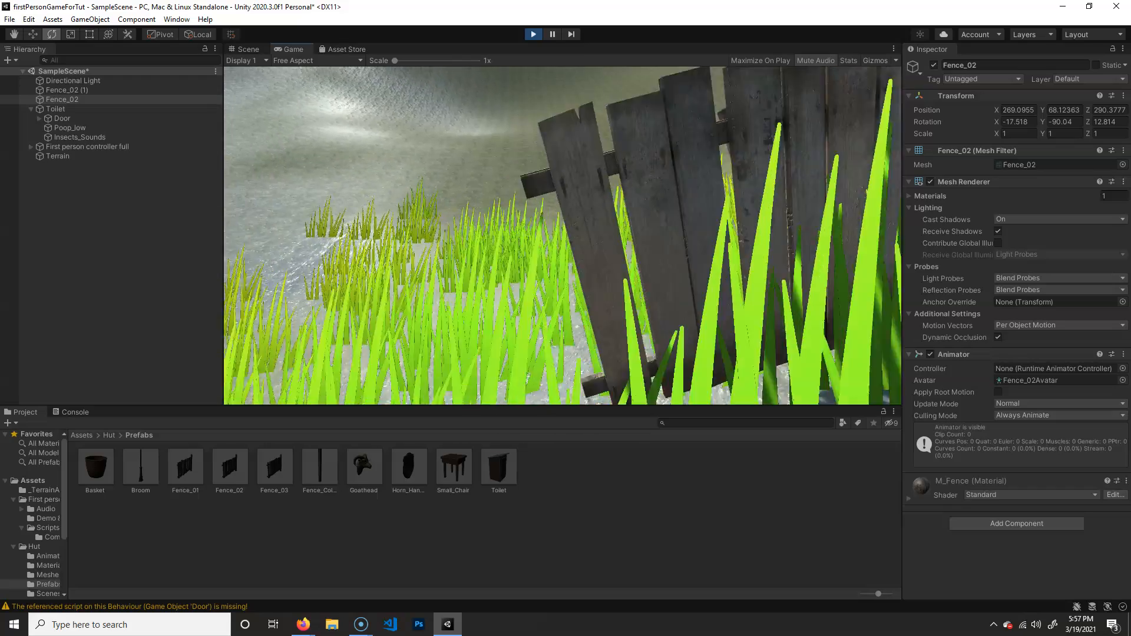
key("s")
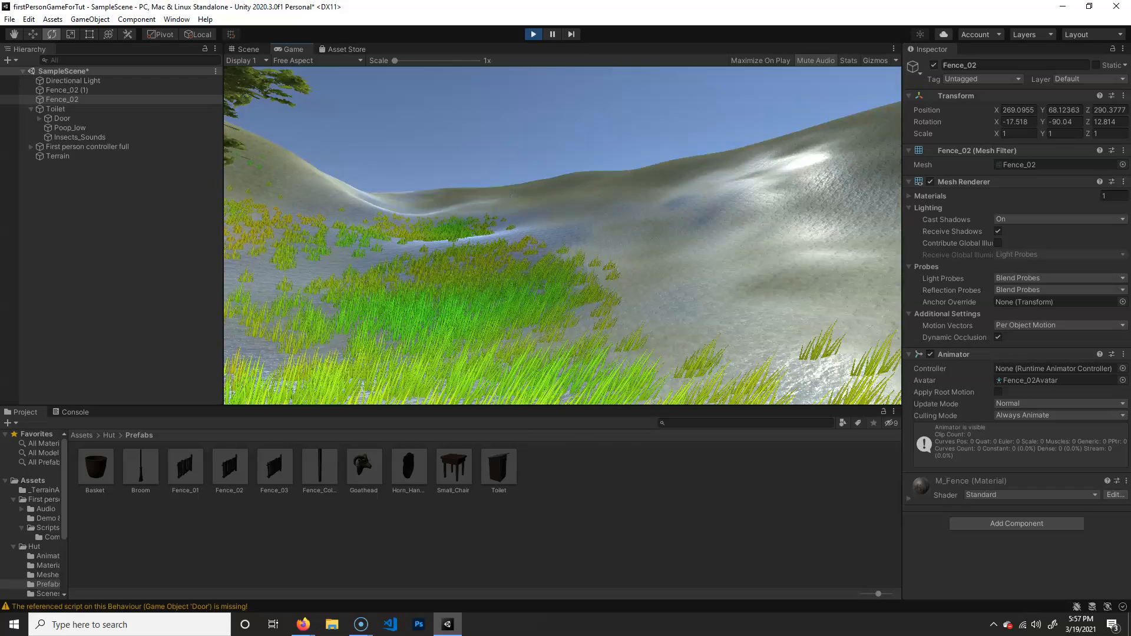
left_click(534, 34)
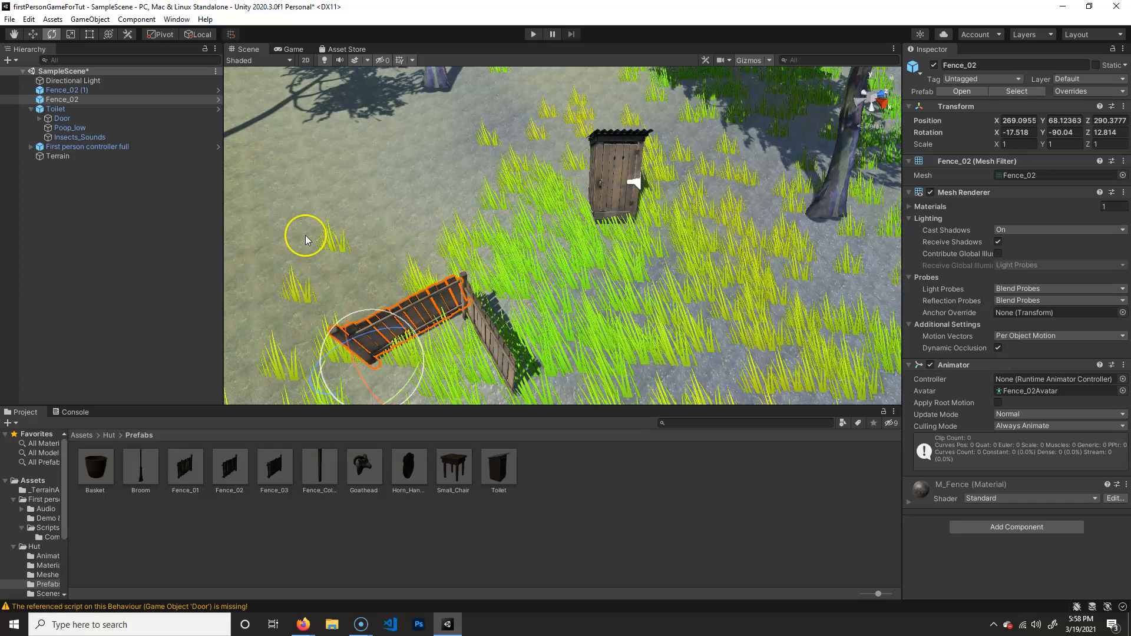
Add a Mesh Collider component to both Fence_02 panels at once.
left_click(67, 91, "ctrl")
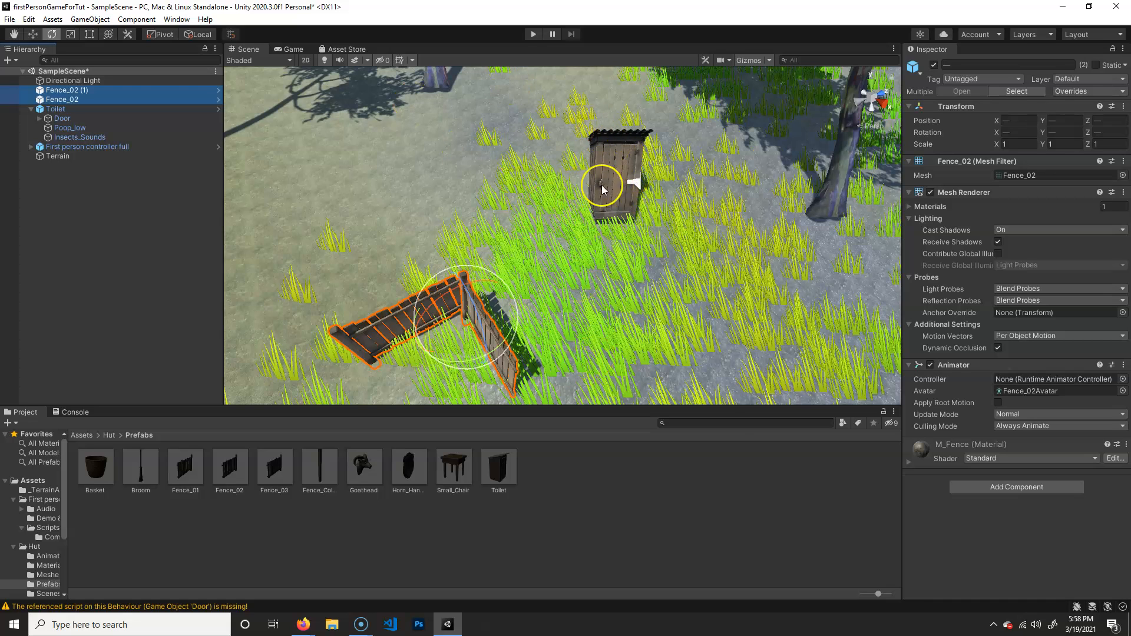
left_click(1046, 489)
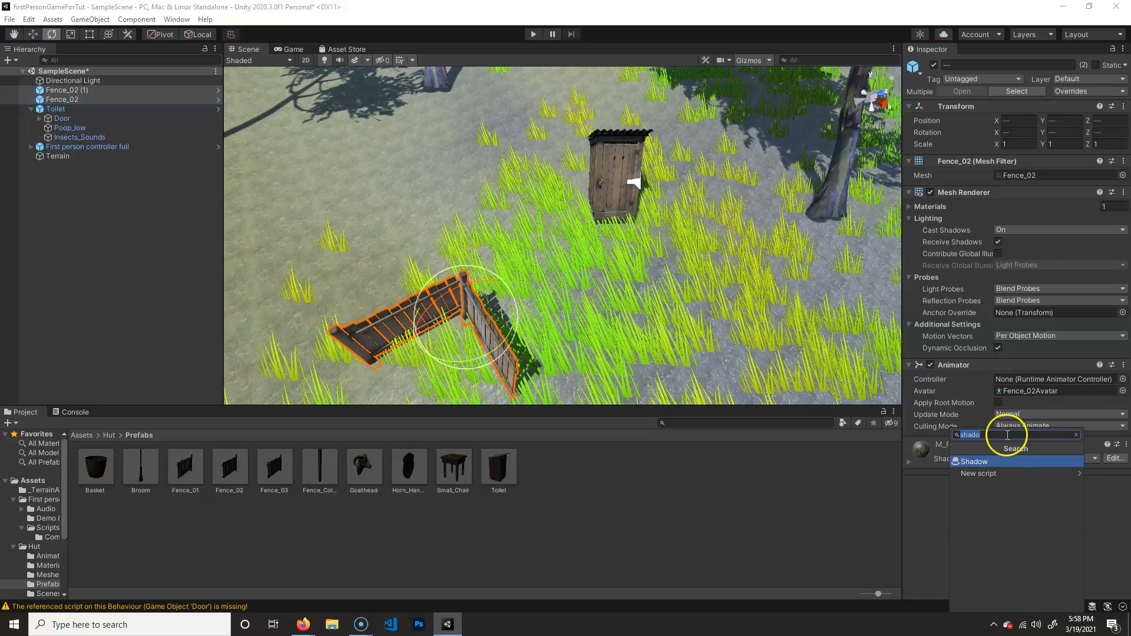
left_click(1076, 435)
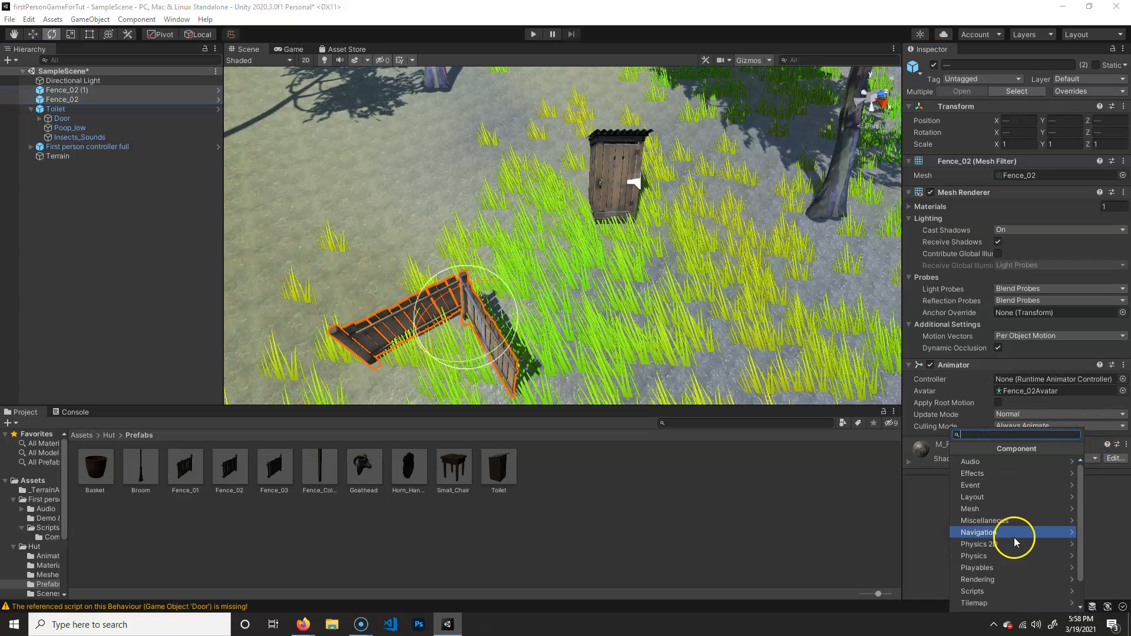
left_click(998, 558)
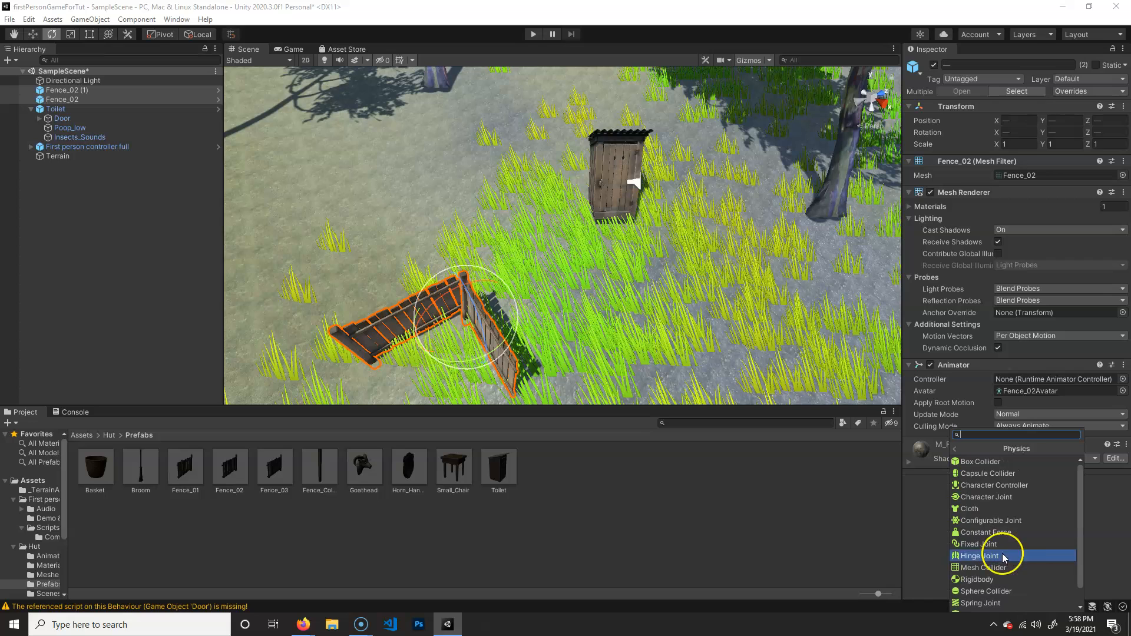
scroll(1002, 554, "down", 1)
left_click(1005, 548)
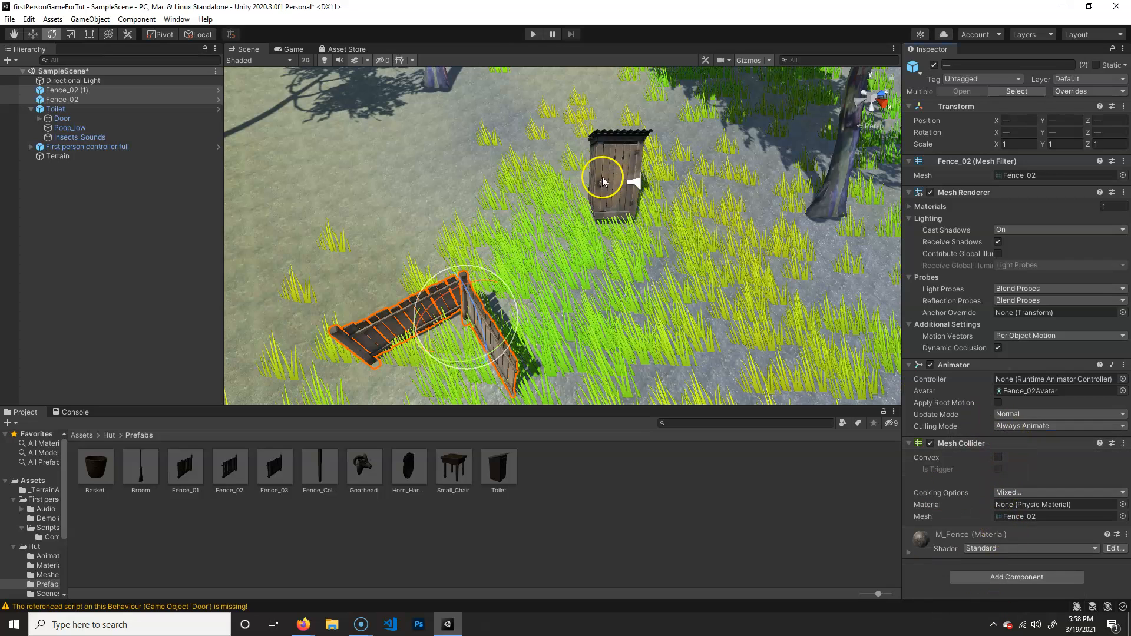
Run the scene again, walk into the fence panels to test their Mesh Colliders, and exit play mode.
left_click(533, 34)
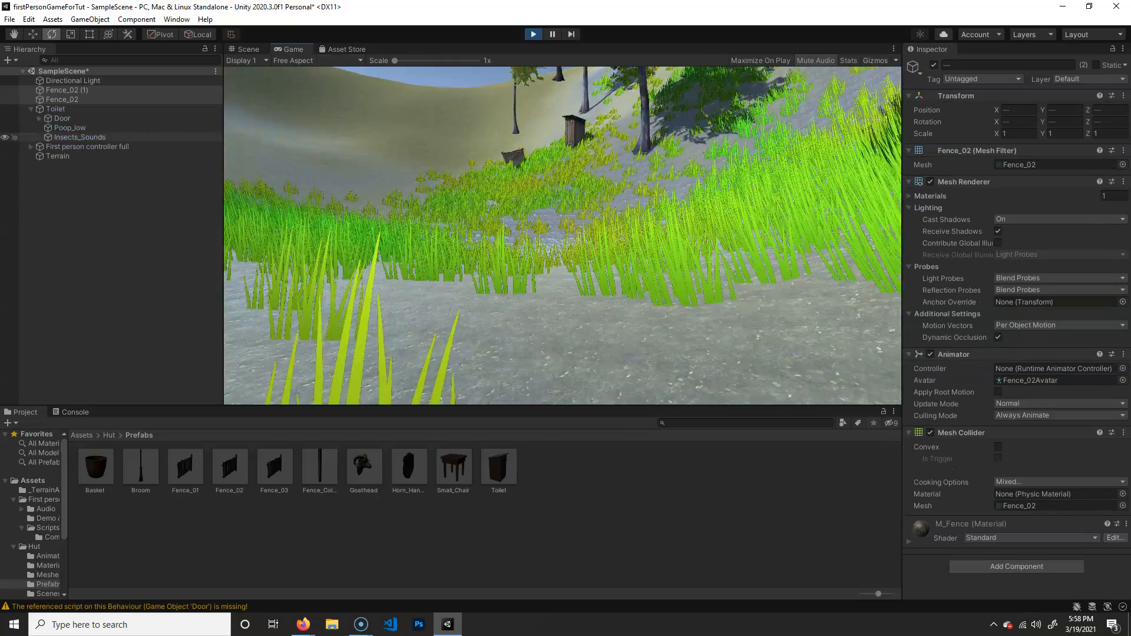
key("w")
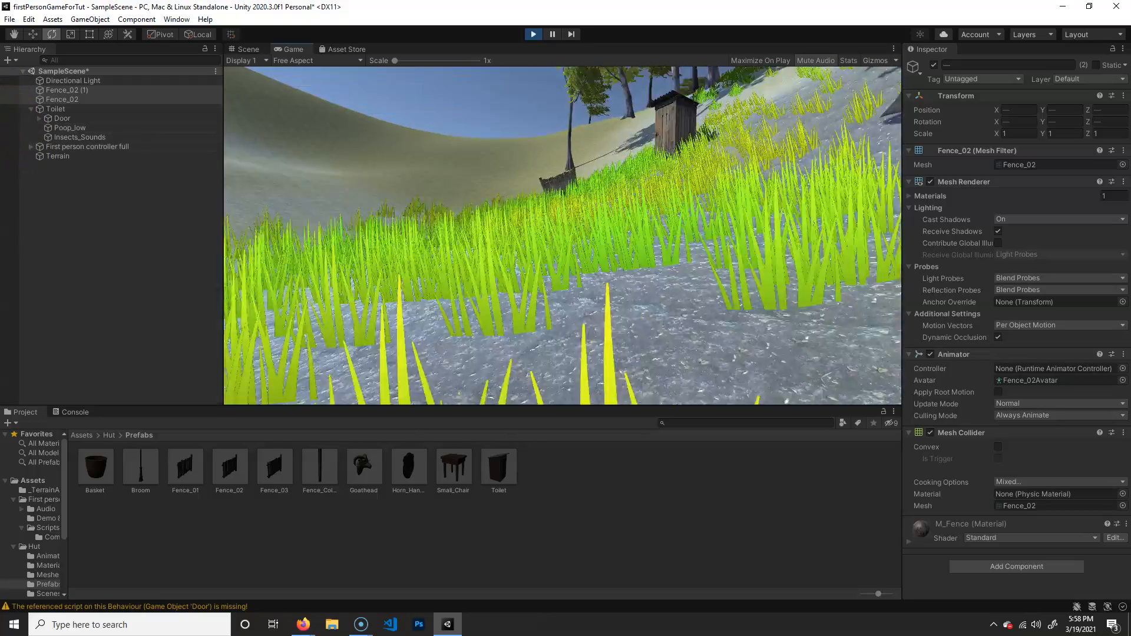
key("w")
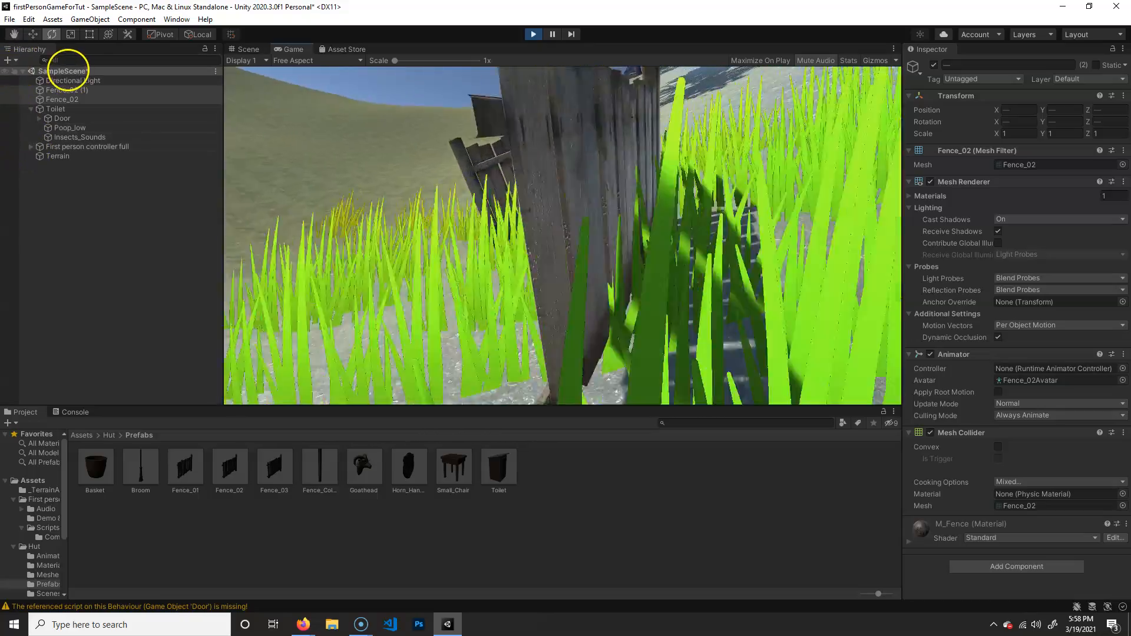
key("w")
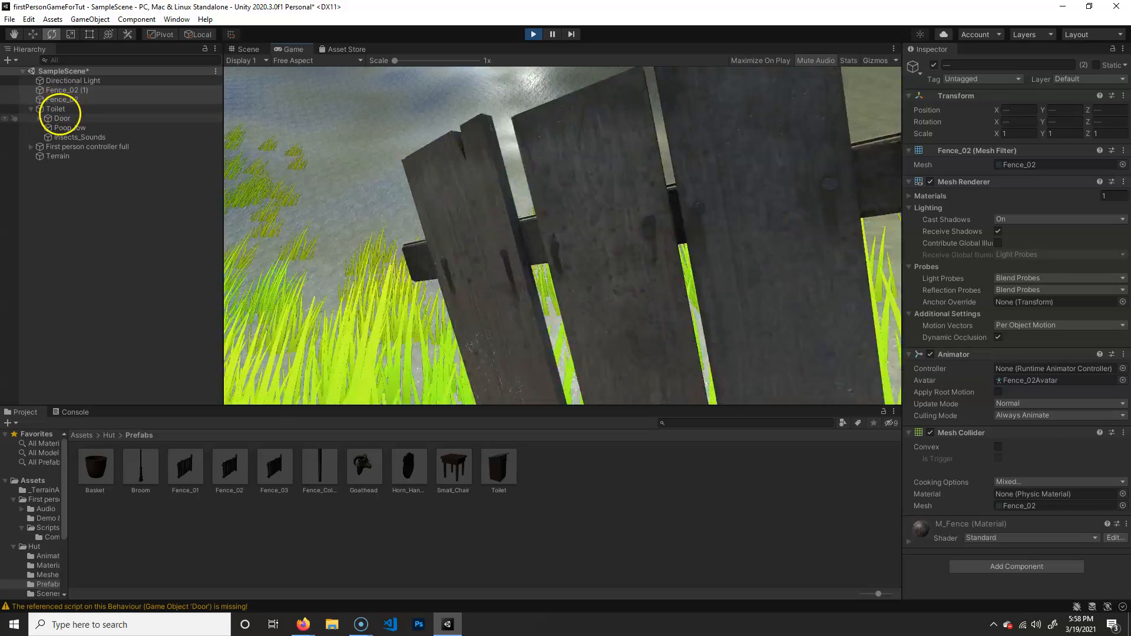
key("w")
key("s")
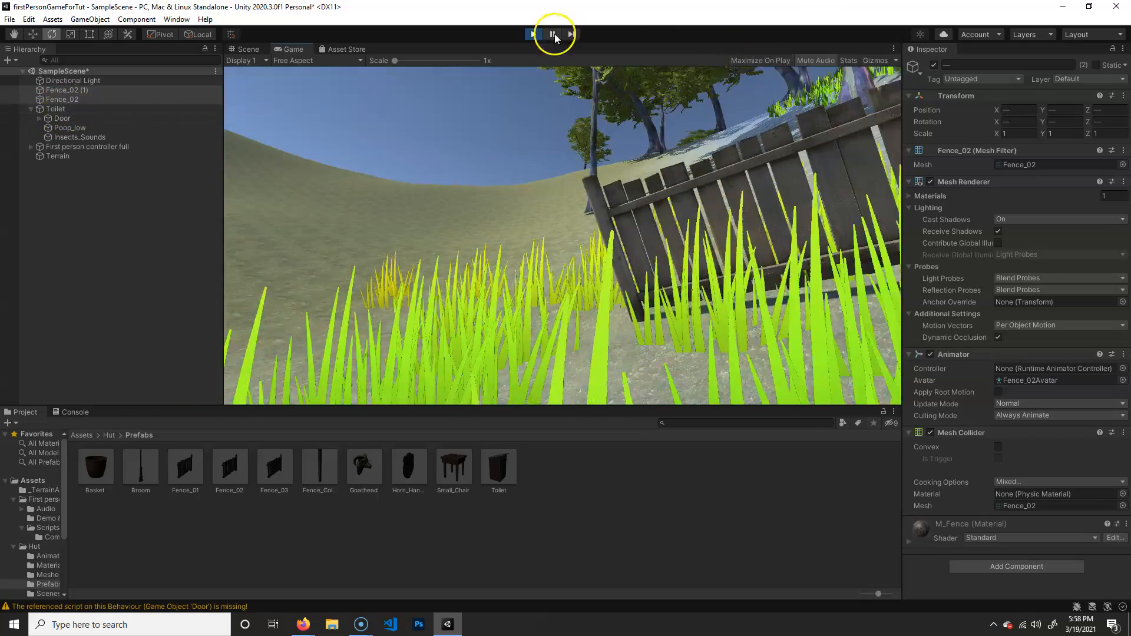
left_click(533, 33)
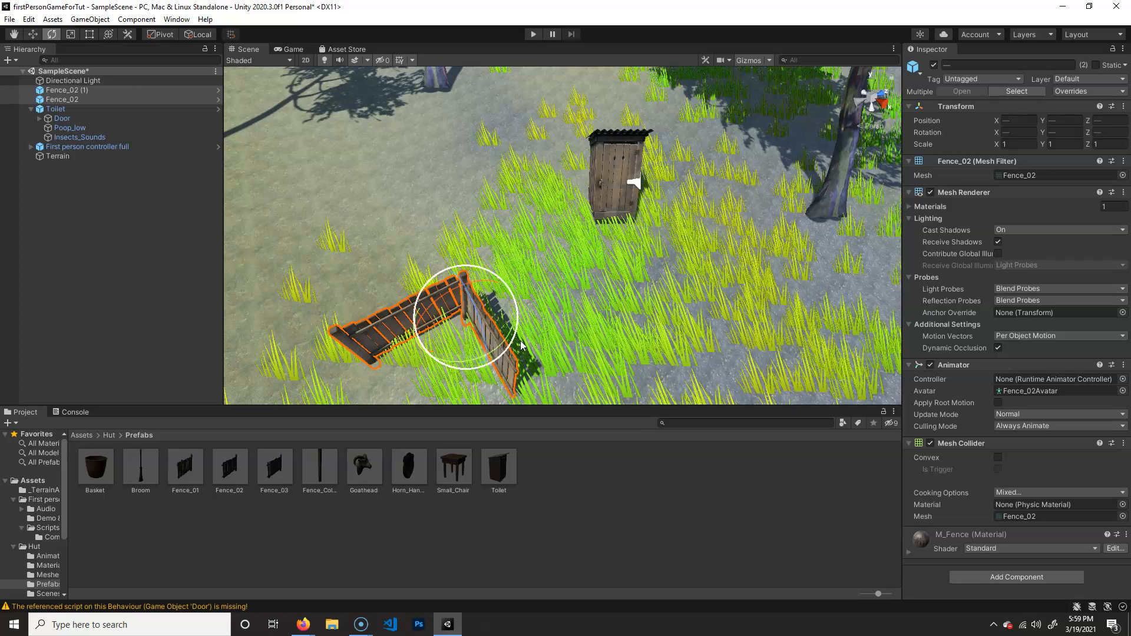
Select the Terrain object and open its Terrain Settings.
left_click_drag(508, 231, 334, 348, "alt")
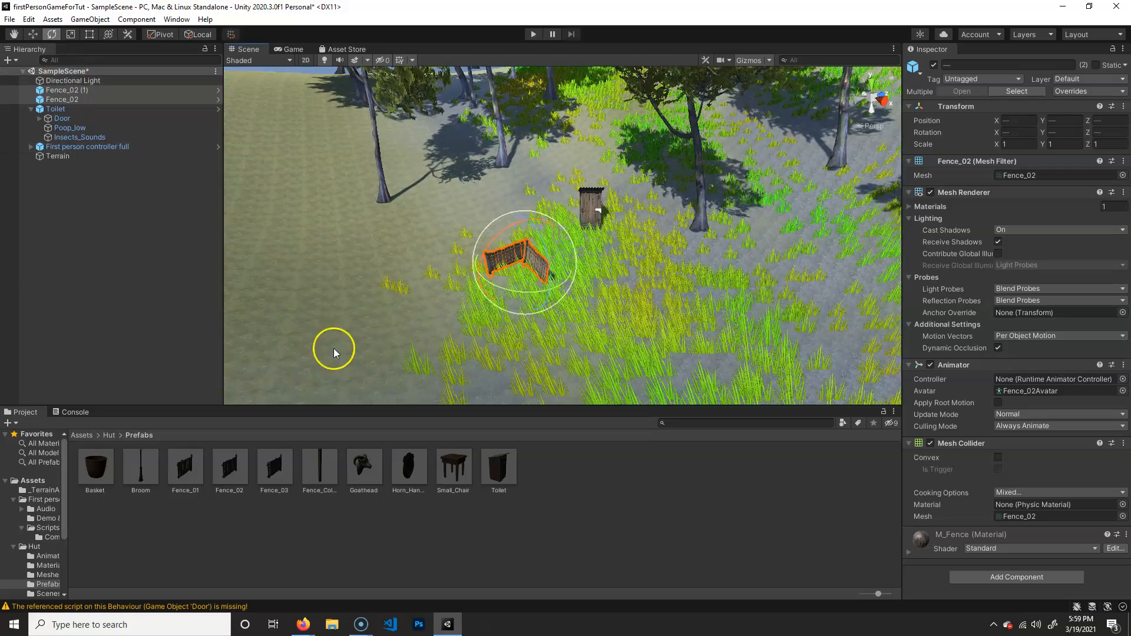
left_click(486, 312)
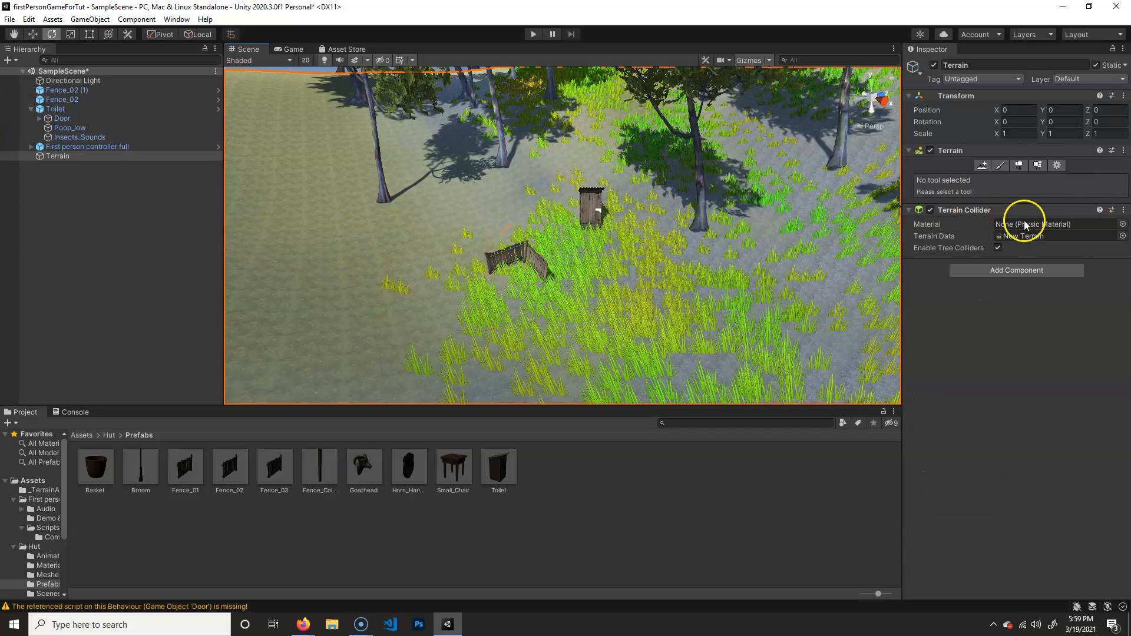
left_click(1054, 165)
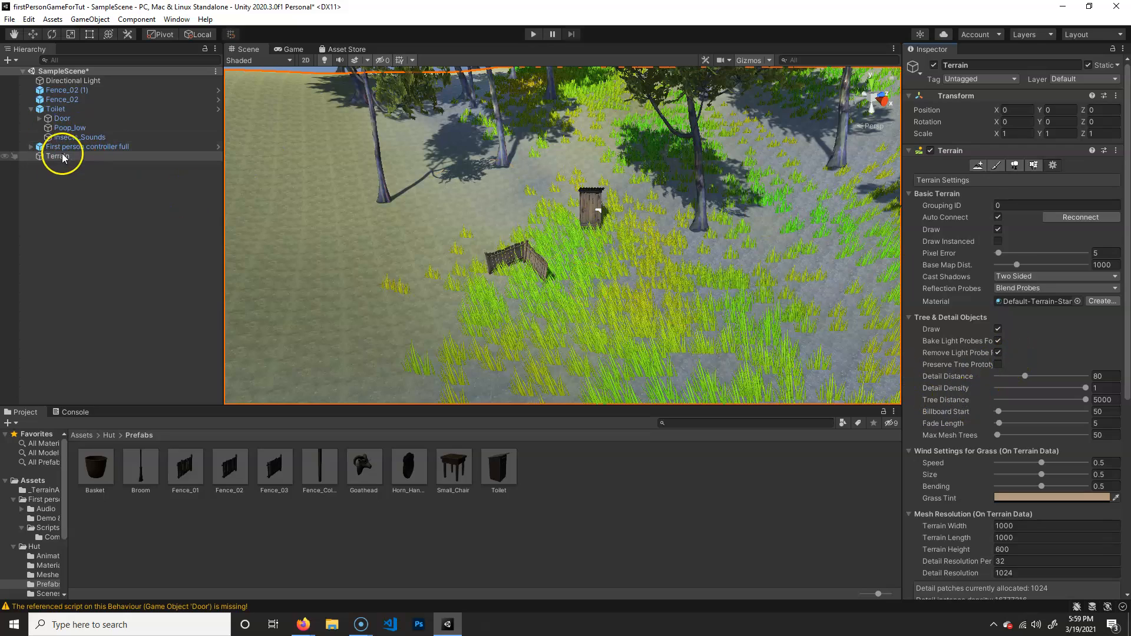
Increase the terrain's Detail Distance to 125 so that grass is drawn farther away.
left_click_drag(637, 281, 736, 328, "alt")
middle_click_drag(736, 328, 681, 274)
scroll(716, 283, "up", 3)
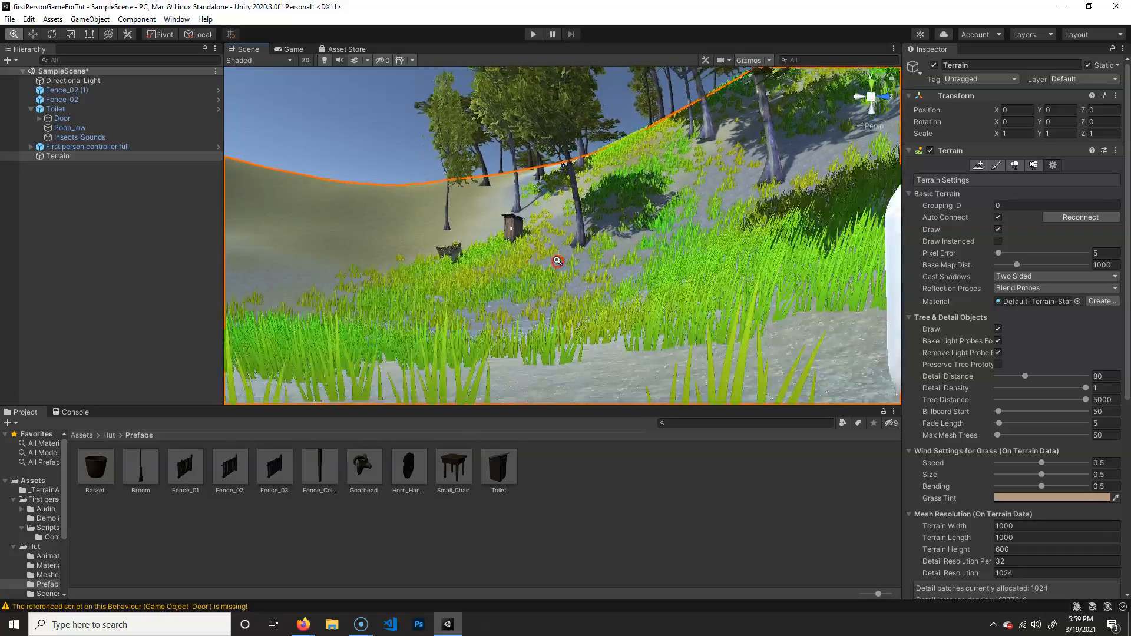
right_click_drag(653, 222, 614, 215, "alt")
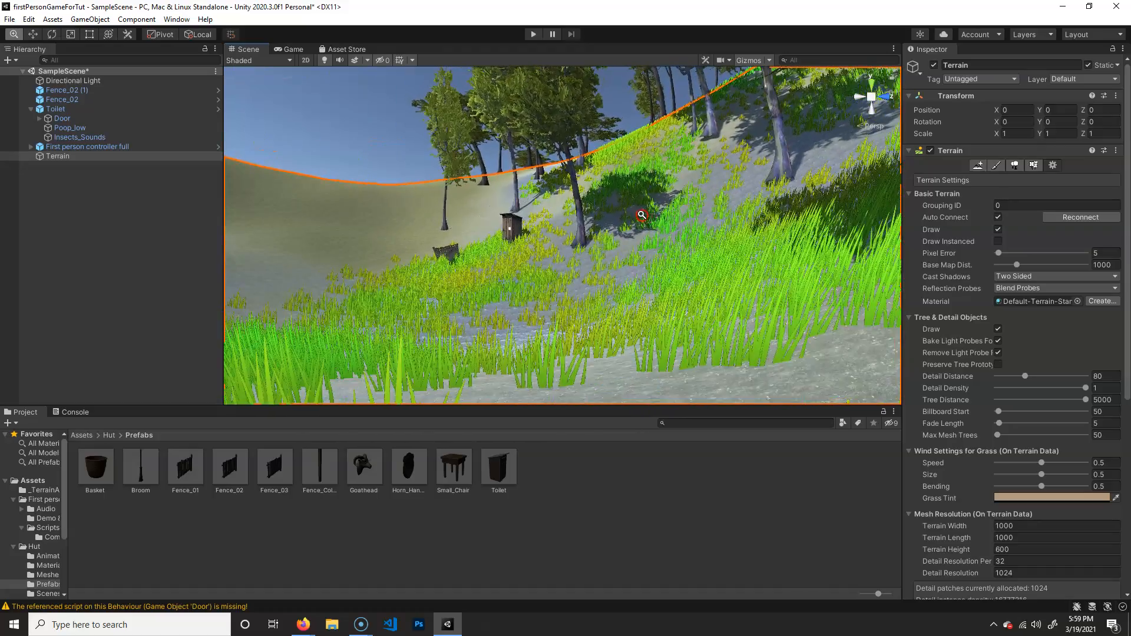
right_click_drag(642, 215, 650, 216, "alt")
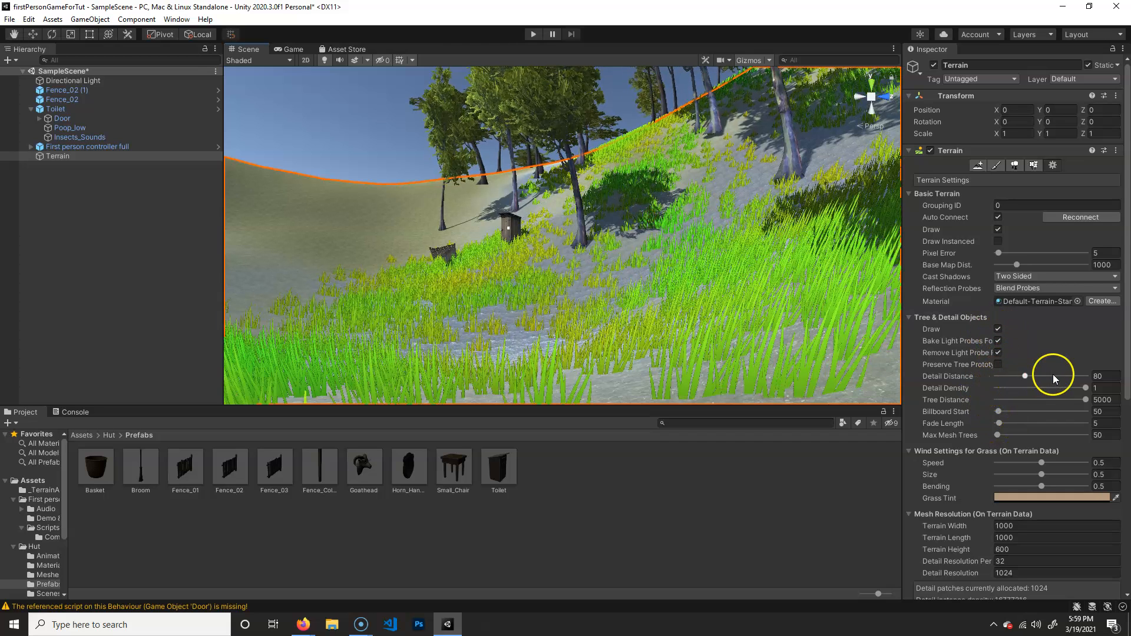
mouse_move(1026, 376)
left_mouse_down()
mouse_move(1075, 376)
mouse_move(1001, 374)
mouse_move(1043, 376)
left_mouse_up()
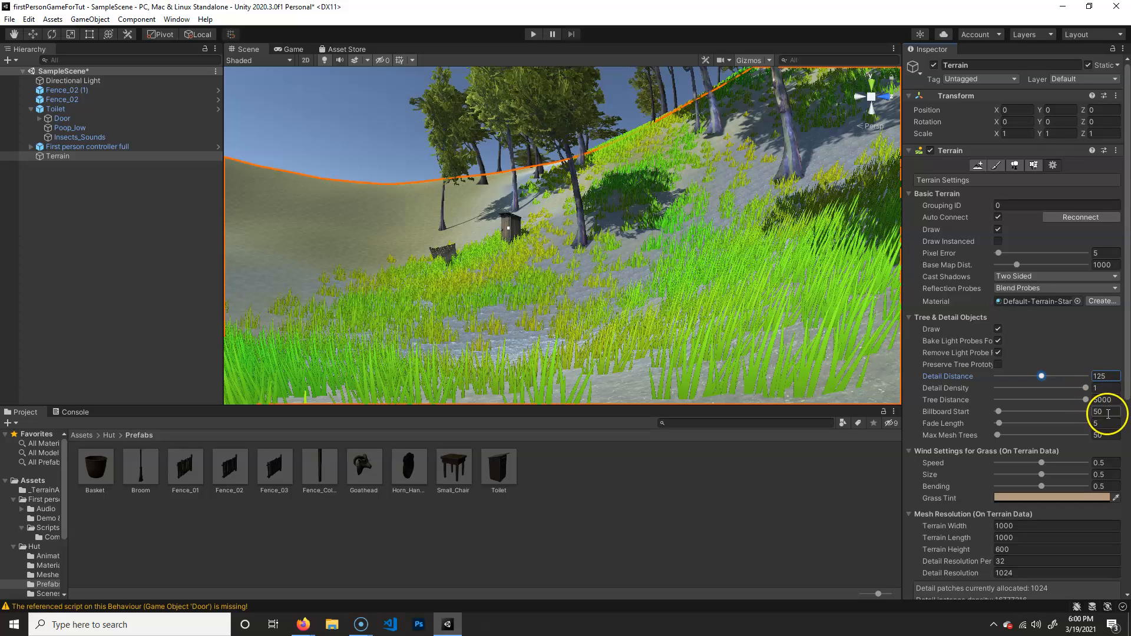
Set the terrain's Billboard Start distance to 150.
left_click_drag(1001, 411, 1004, 409)
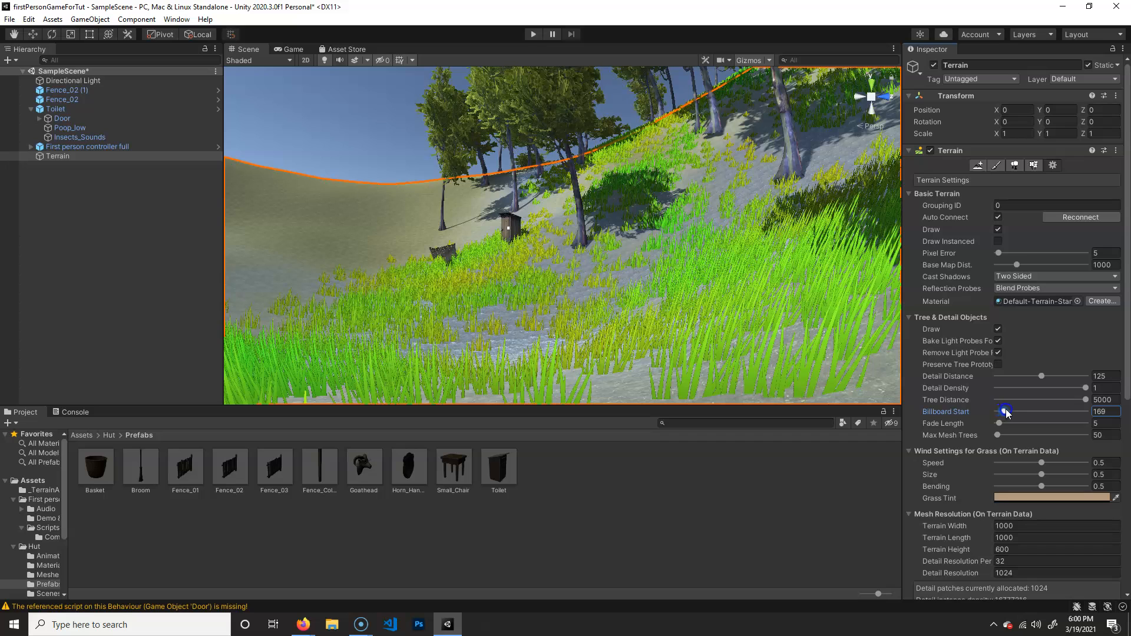
left_click(1109, 411)
type("150")
Inspect how the grass and trees around the player draw at different distances, and review the remaining terrain settings.
right_click_drag(495, 251, 306, 263, "alt")
left_click_drag(306, 263, 606, 277, "alt")
right_click_drag(607, 278, 413, 297, "alt")
left_click_drag(545, 156, 661, 290, "alt")
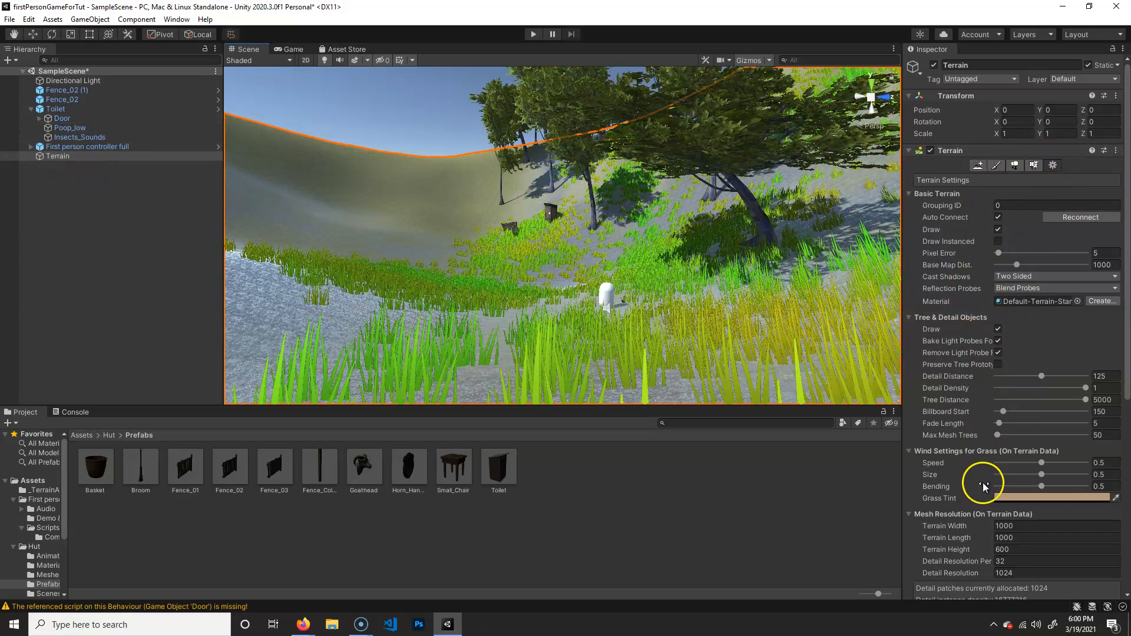
scroll(987, 483, "down", 5)
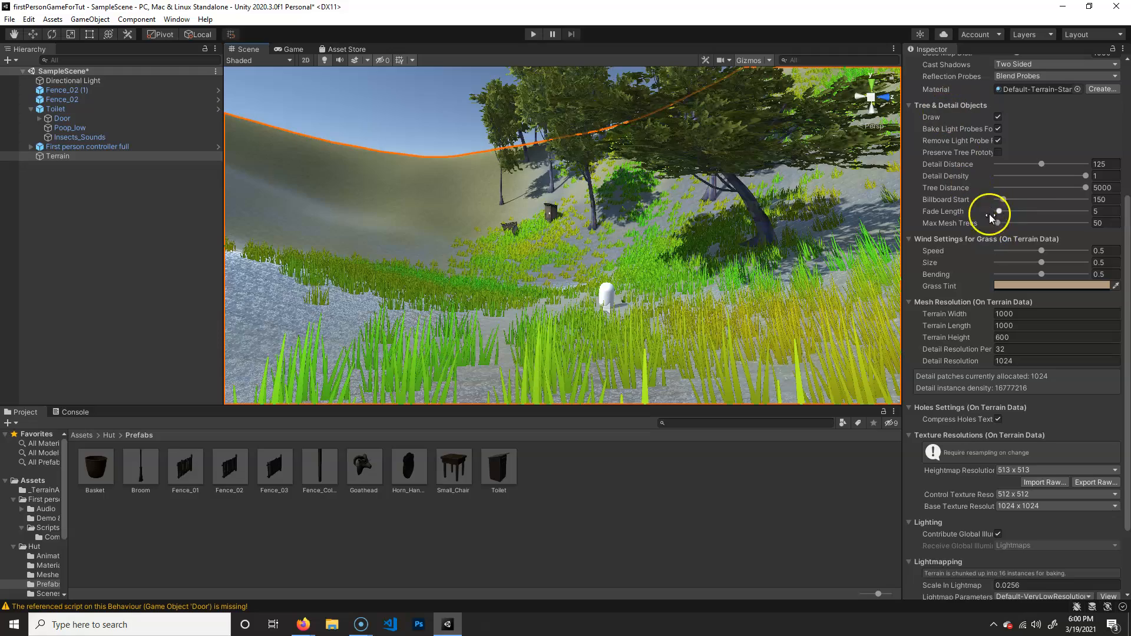
scroll(579, 298, "down", 4)
middle_click_drag(655, 218, 596, 212)
scroll(578, 289, "up", 3)
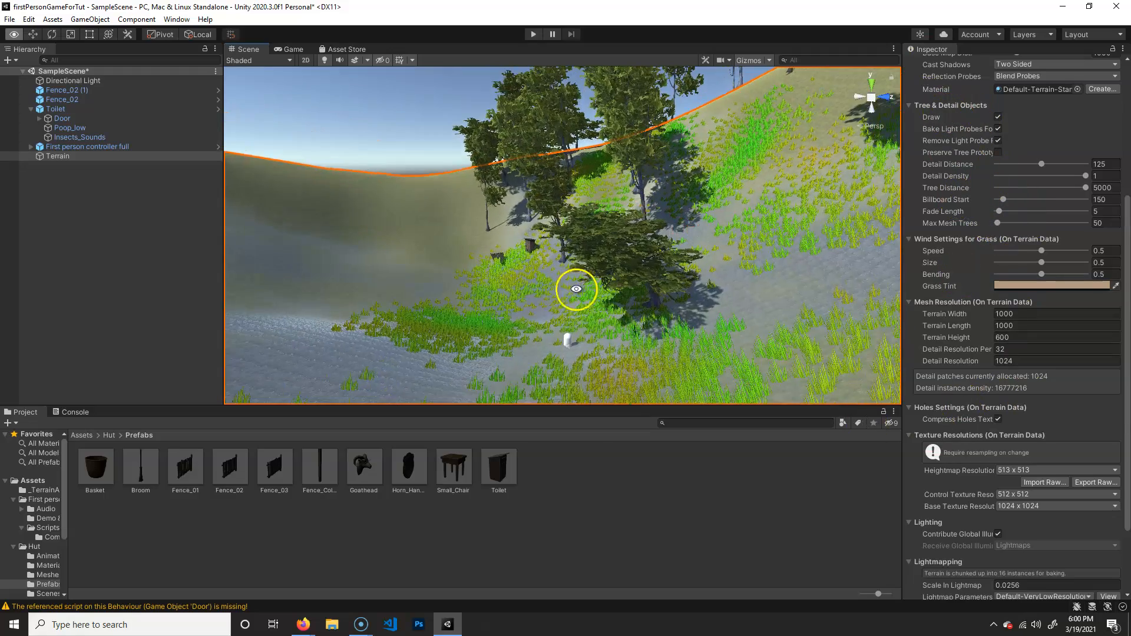
middle_click_drag(577, 290, 522, 285)
right_click_drag(523, 285, 652, 197, "alt")
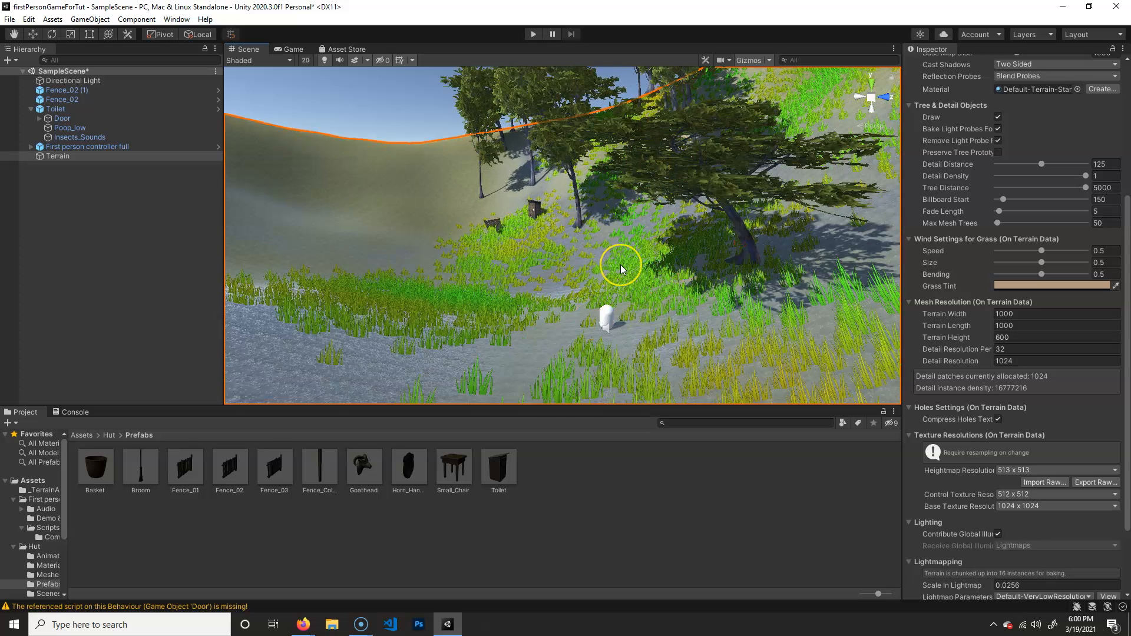
left_click(585, 287)
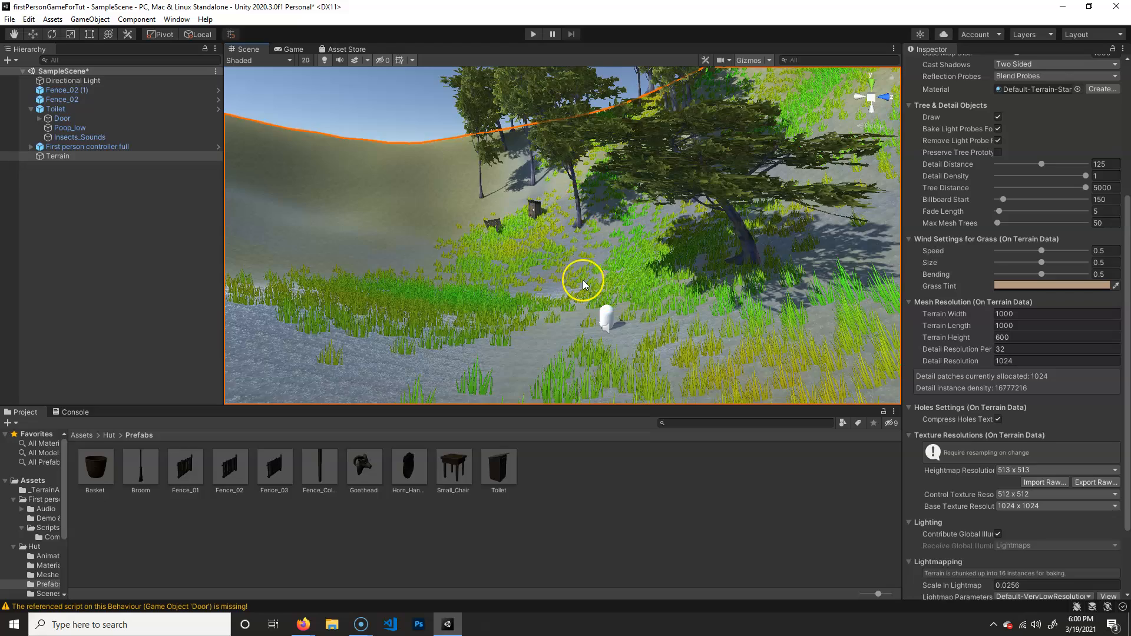
Survey the grass, trees, fences and outhouse from above and from far across the surrounding terrain.
scroll(677, 273, "down", 5)
middle_click_drag(678, 272, 501, 354)
right_click_drag(590, 265, 621, 316)
middle_click_drag(621, 315, 707, 289)
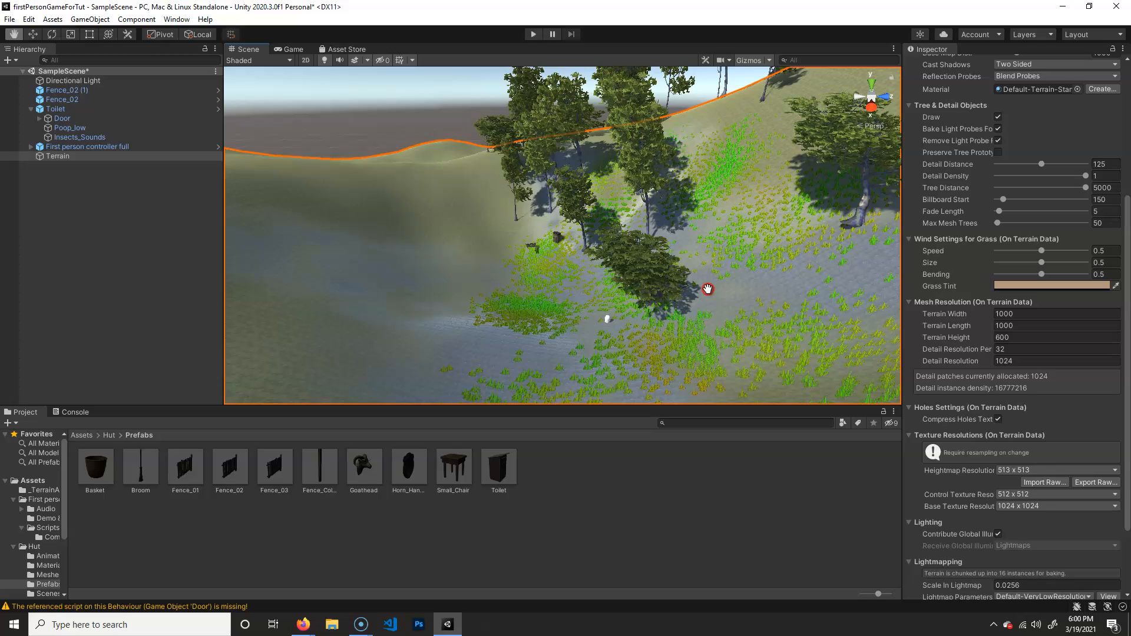
middle_click_drag(708, 289, 690, 281)
scroll(690, 282, "up", 3)
right_click_drag(611, 283, 607, 283)
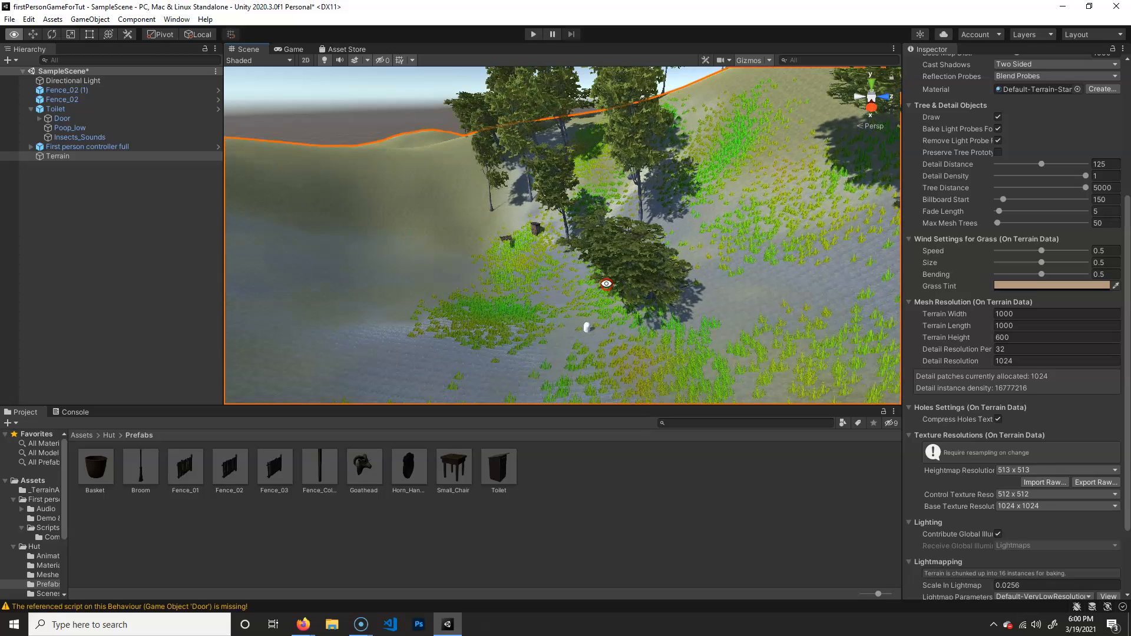
middle_click_drag(580, 296, 557, 253)
left_click_drag(564, 350, 639, 277, "alt")
scroll(478, 285, "up", 5)
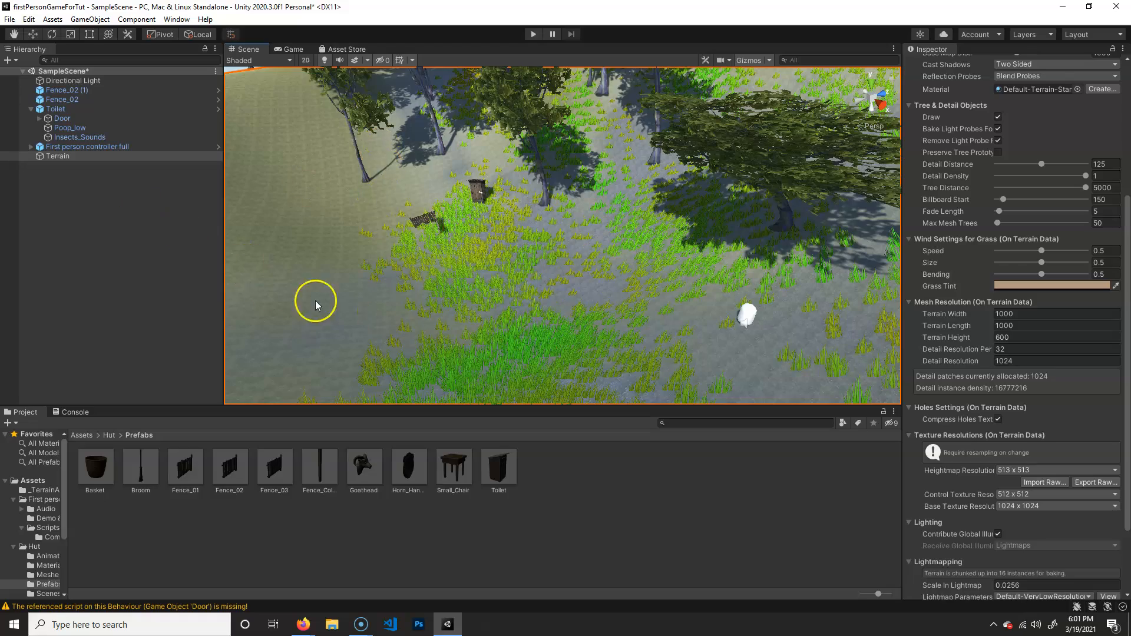
right_click_drag(554, 248, 689, 268, "alt")
middle_click_drag(689, 267, 566, 270)
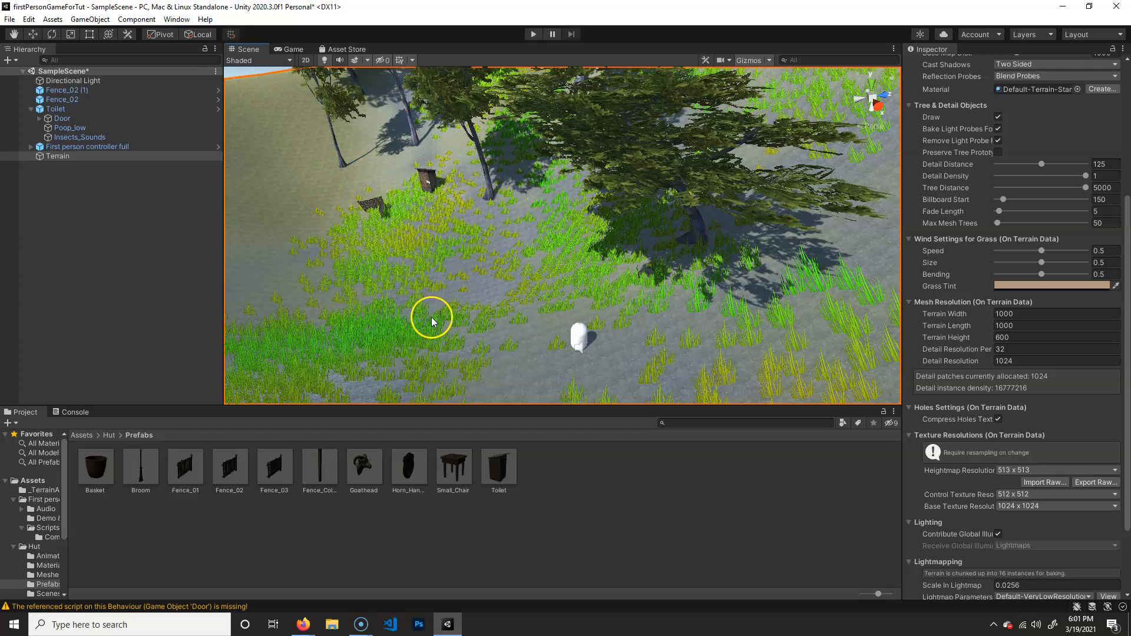
right_click_drag(558, 340, 427, 311, "alt")
left_click_drag(489, 191, 377, 359, "alt")
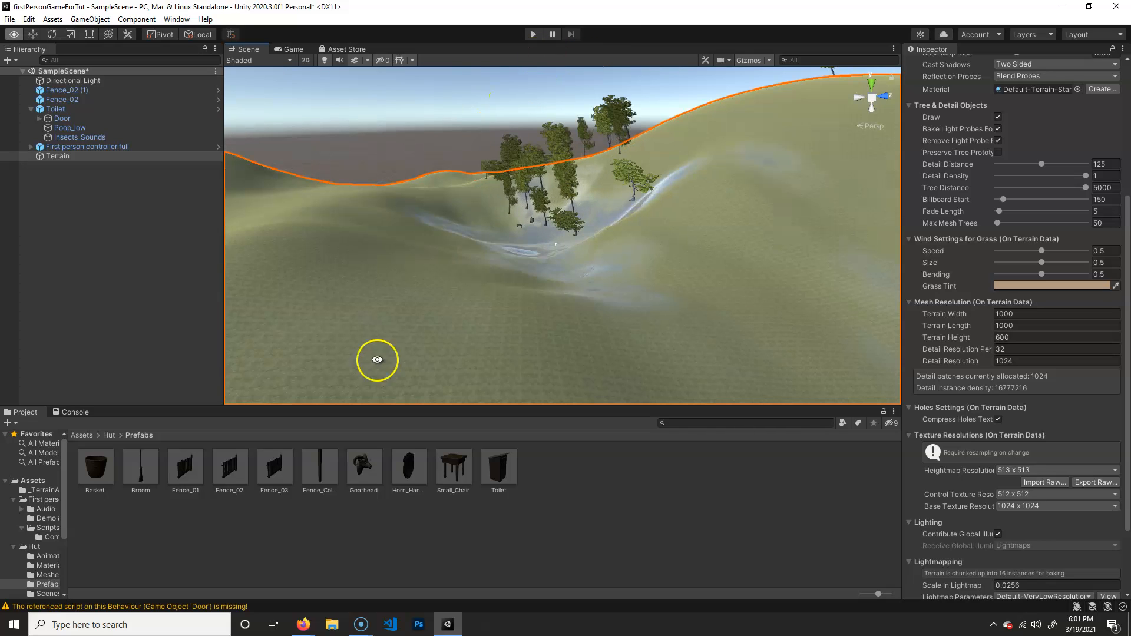